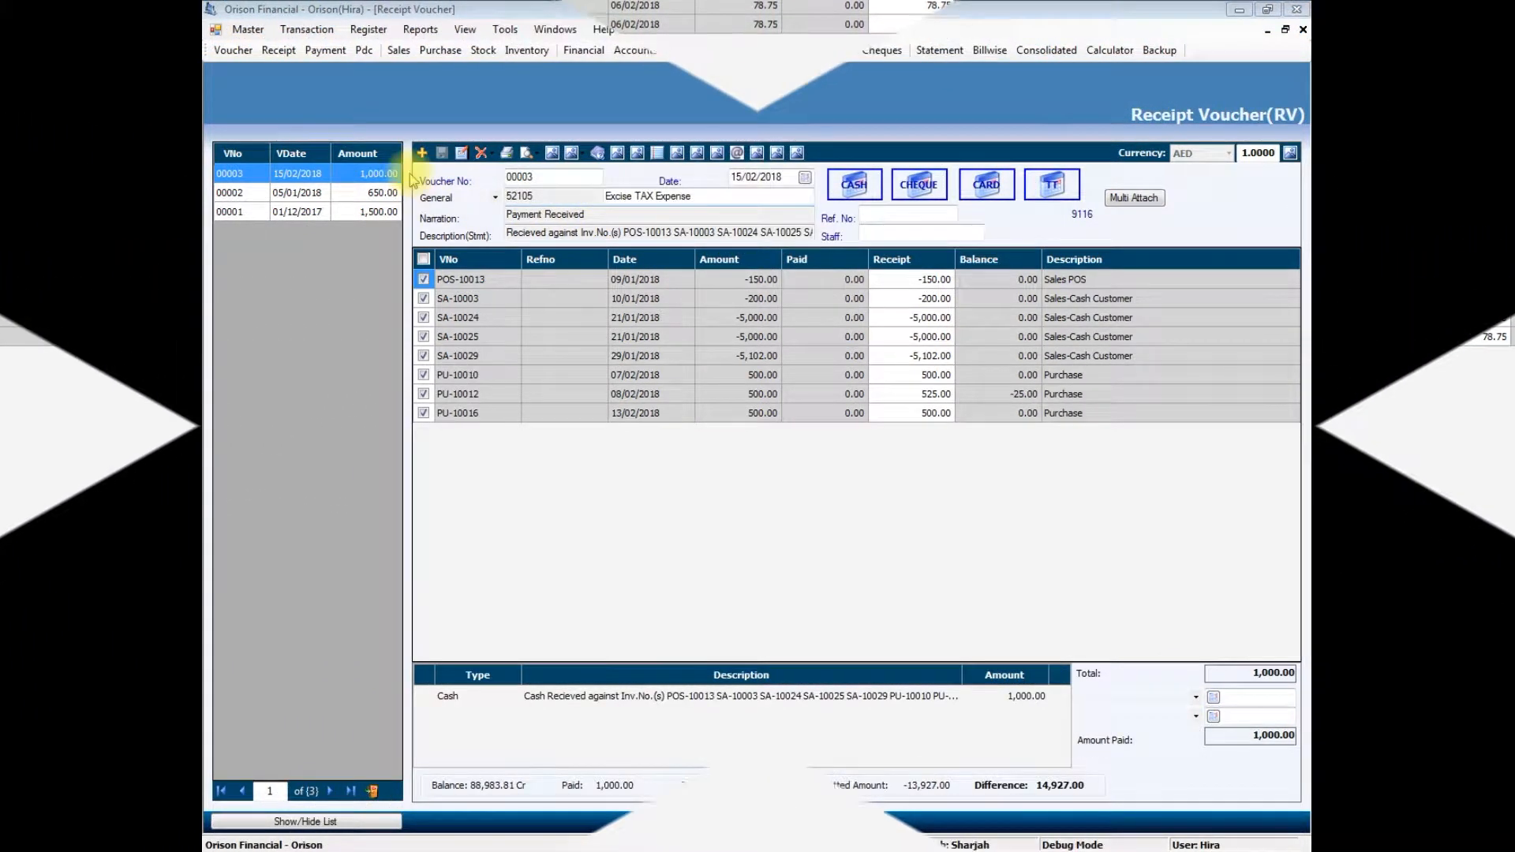
- Create a new receipt voucher, set its account type to Customer and select the ABC Limited account
click(423, 154)
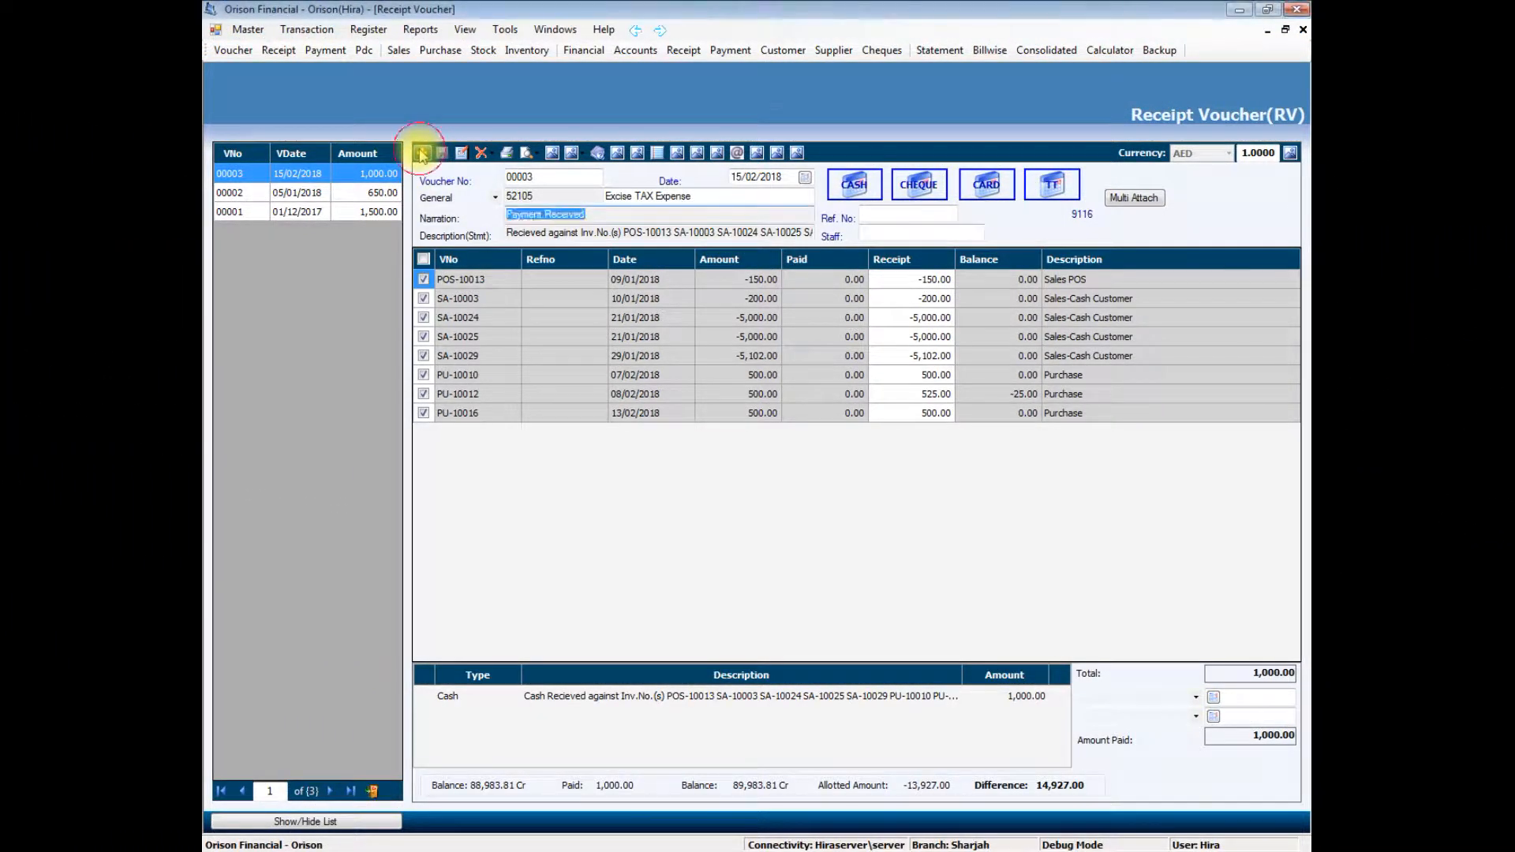
click(423, 154)
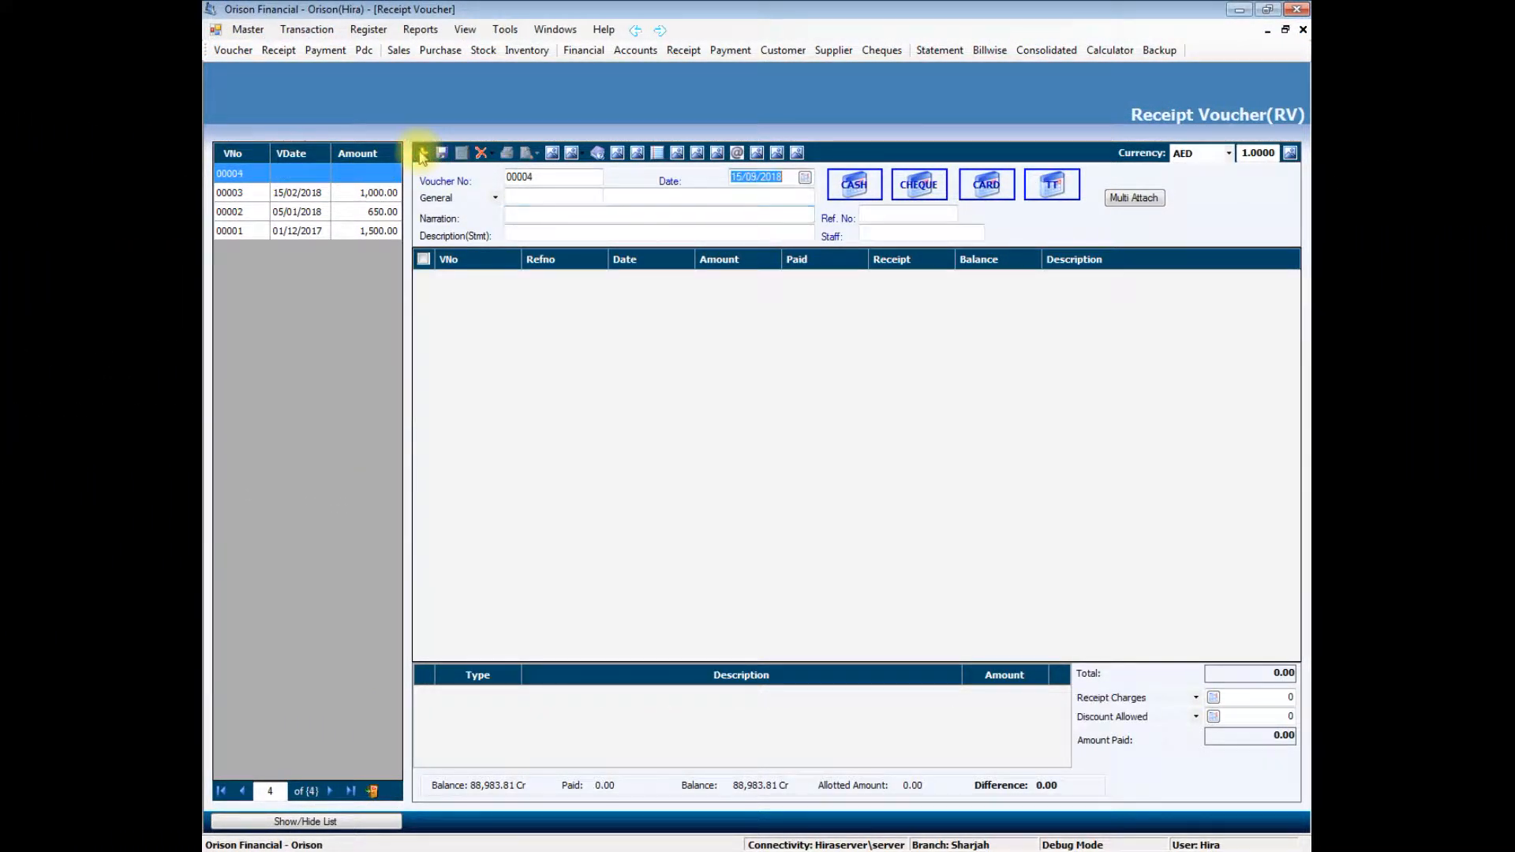
click(495, 198)
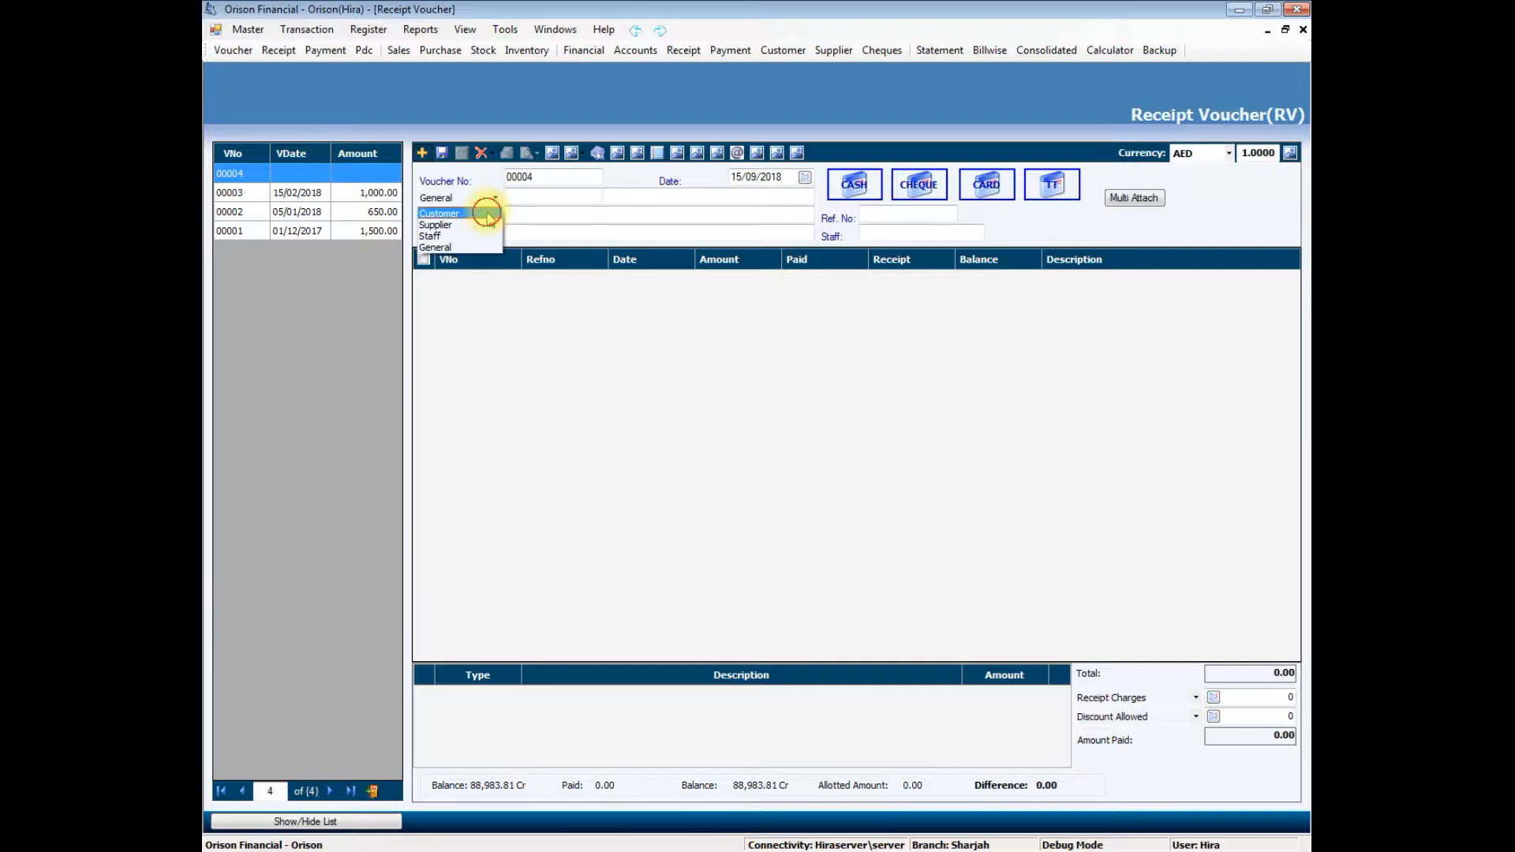
click(489, 215)
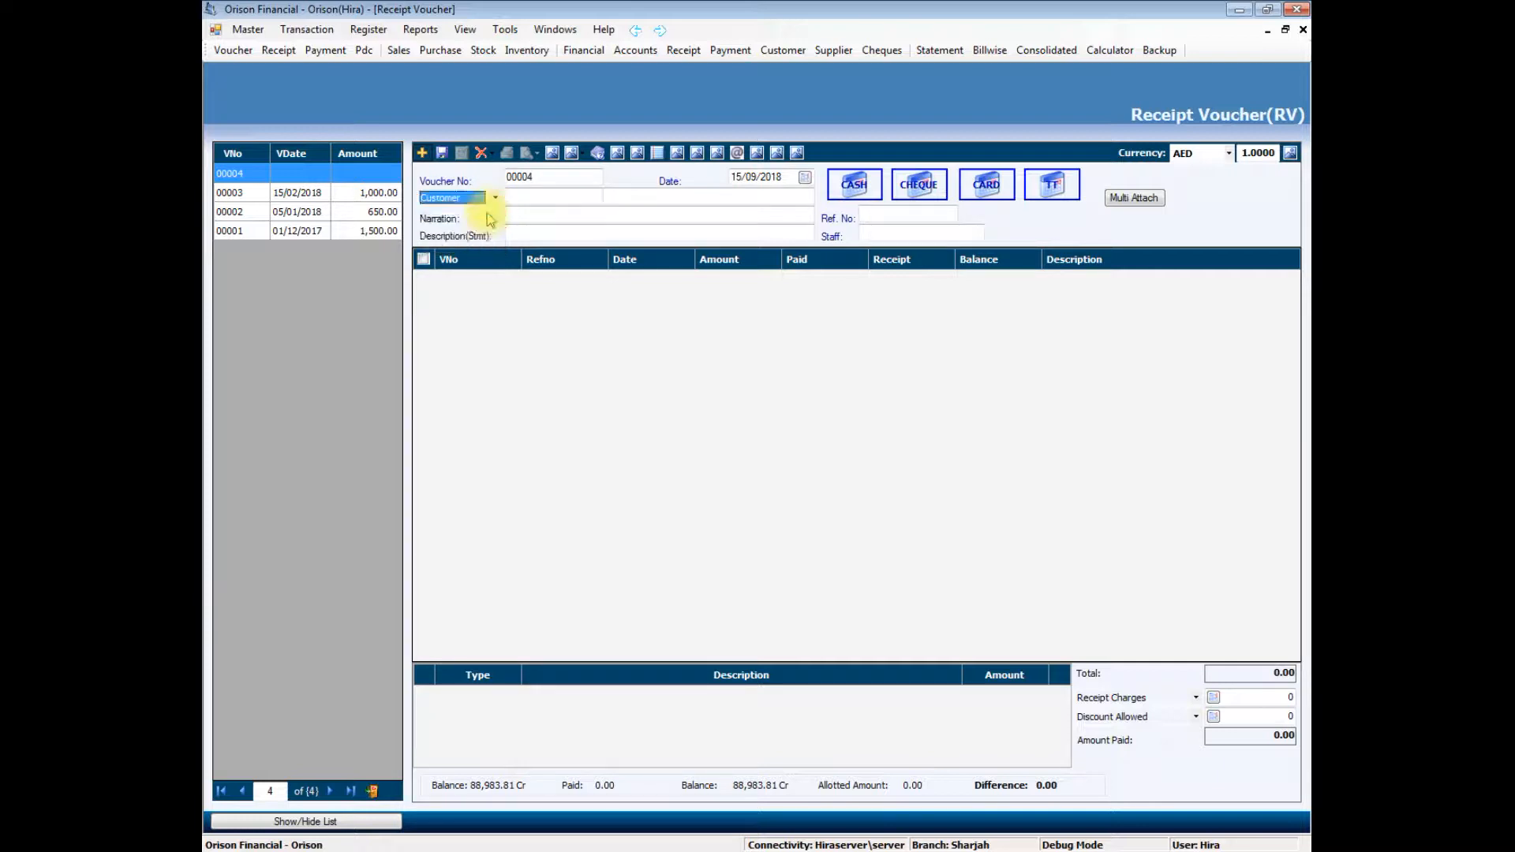
click(531, 197)
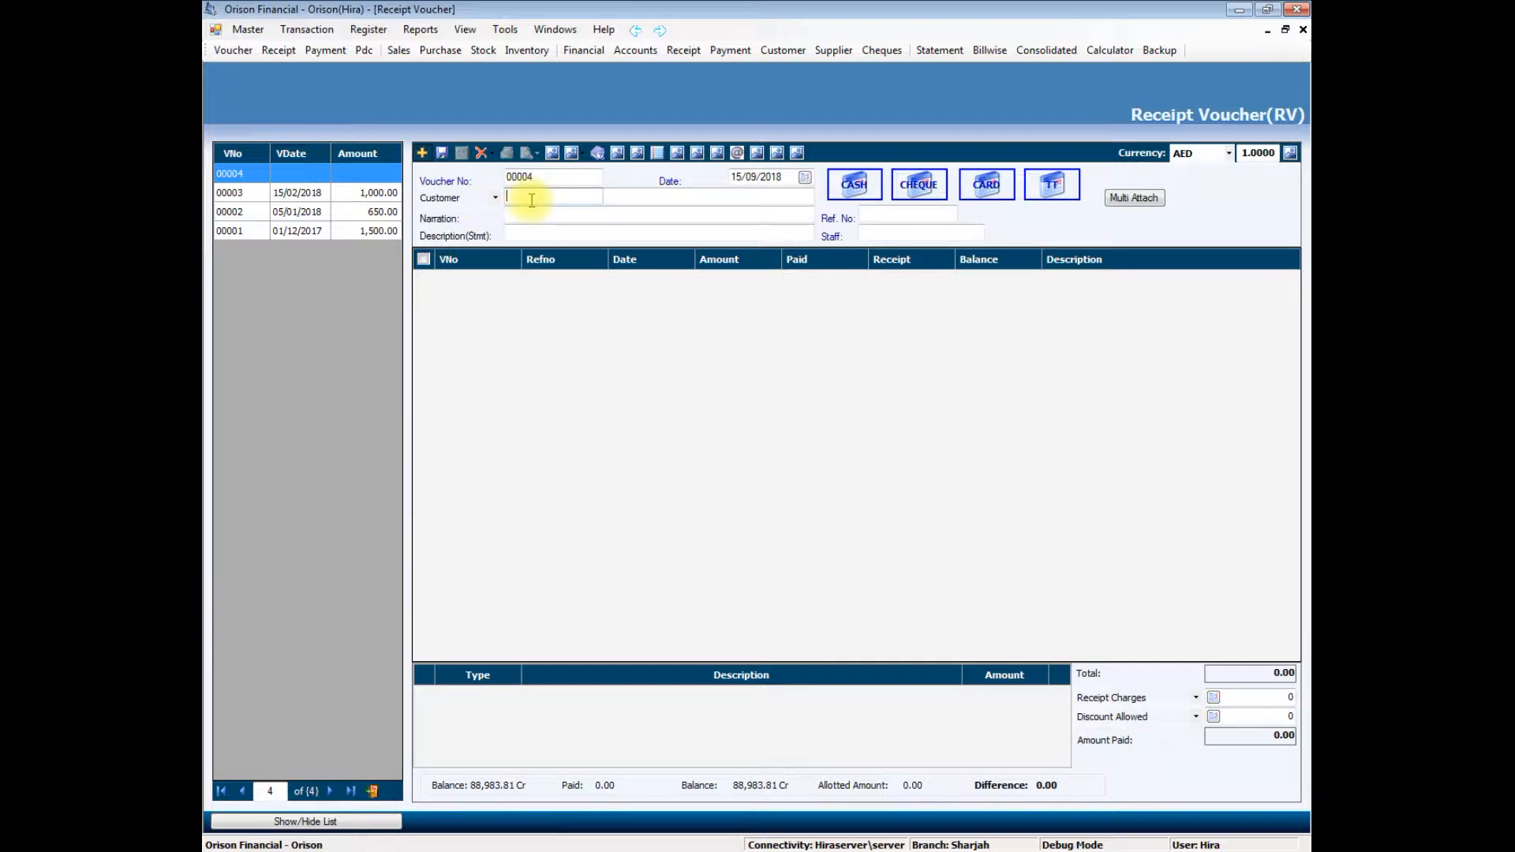
text(abc)
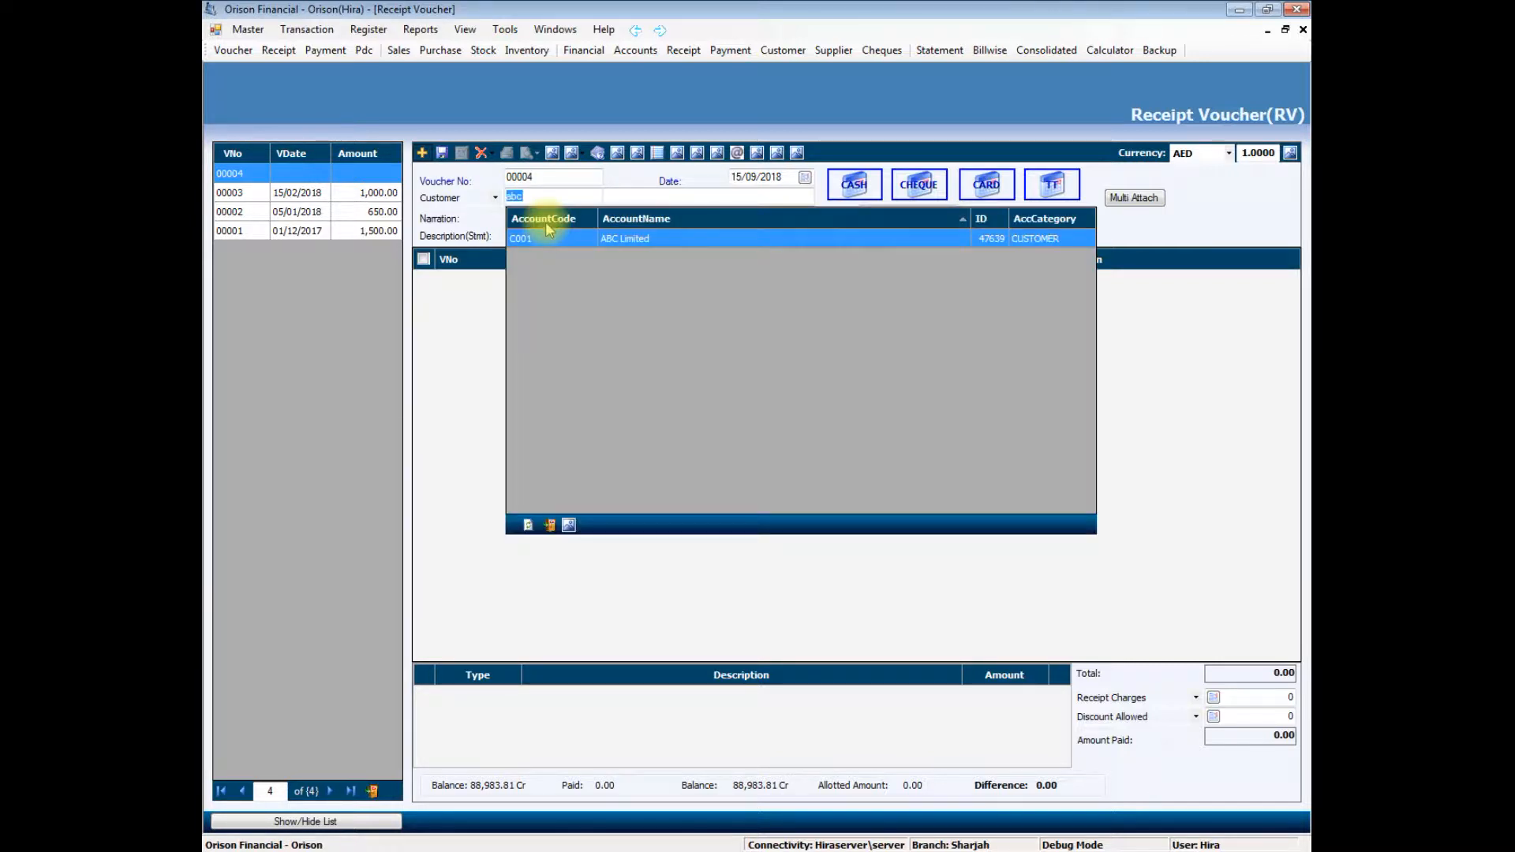
key(Return)
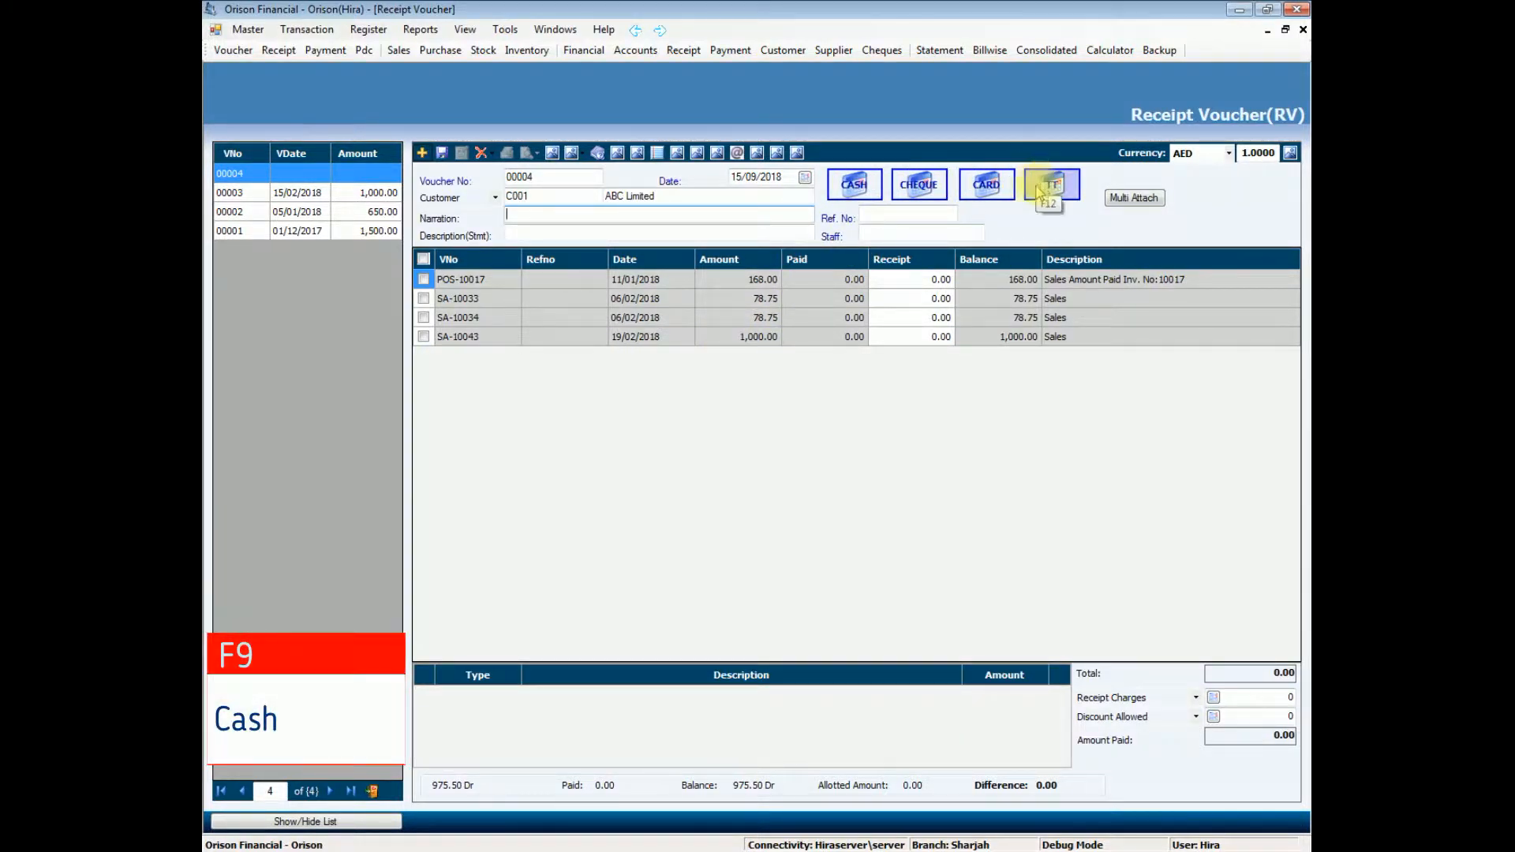
- Record a cash receipt of 1,200 to Cash In Hand with the description "test"
click(870, 189)
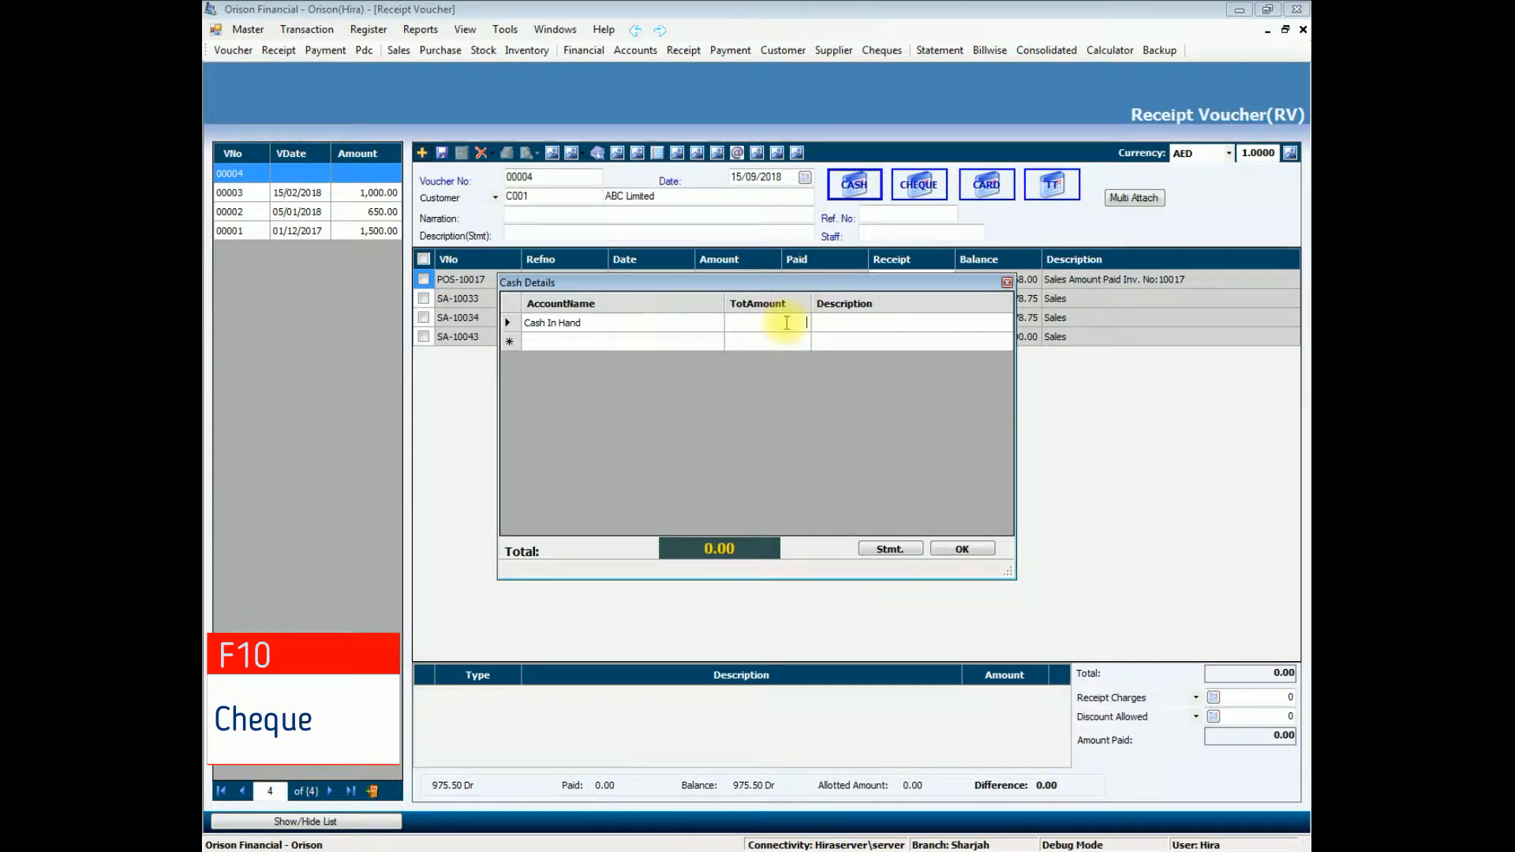
drag(792, 288, 759, 288)
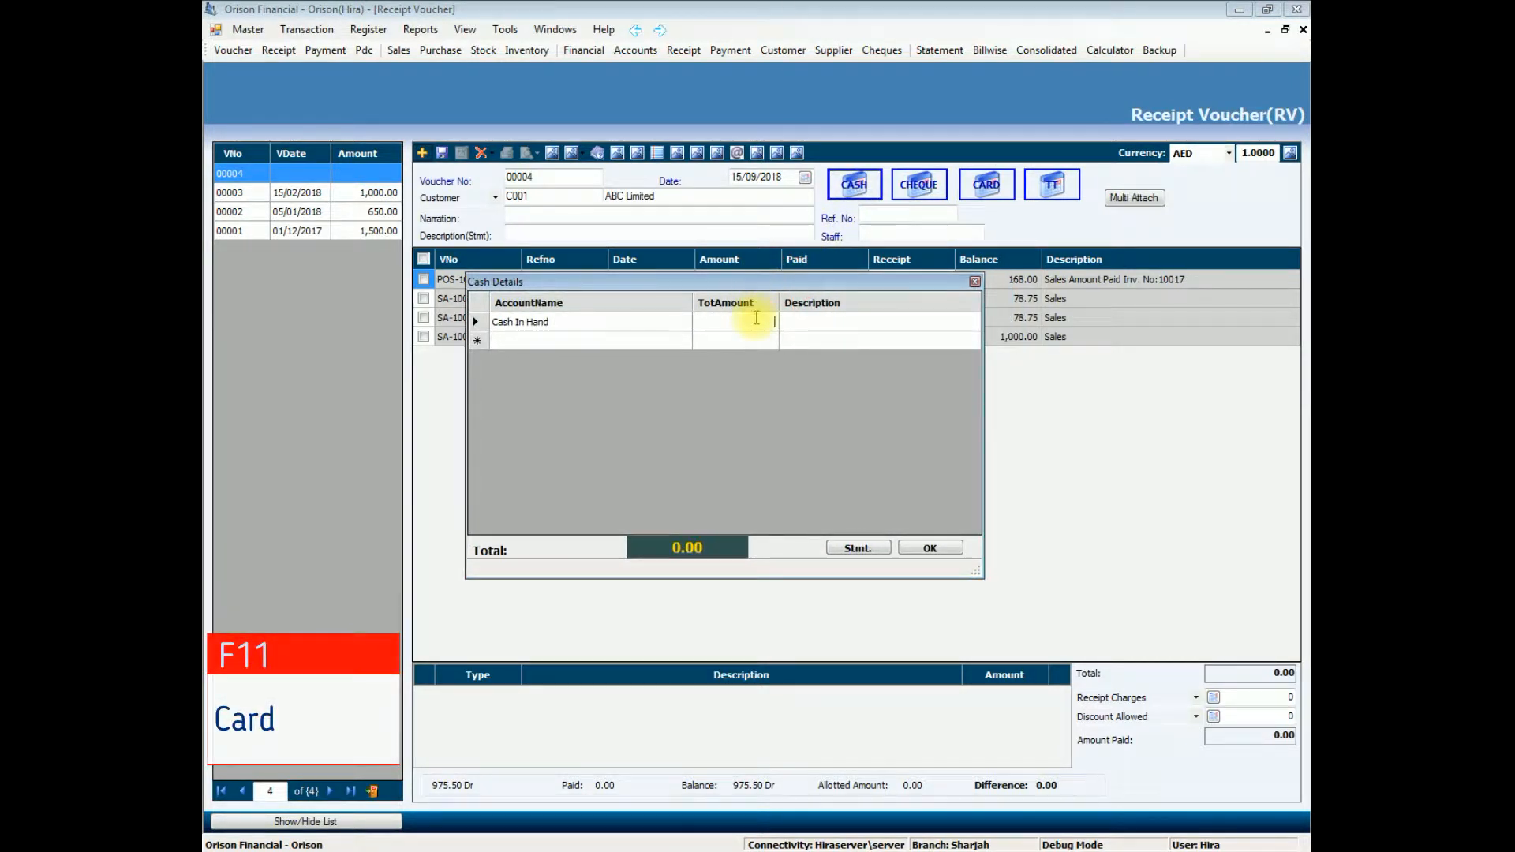
text(1,20)
text(00)
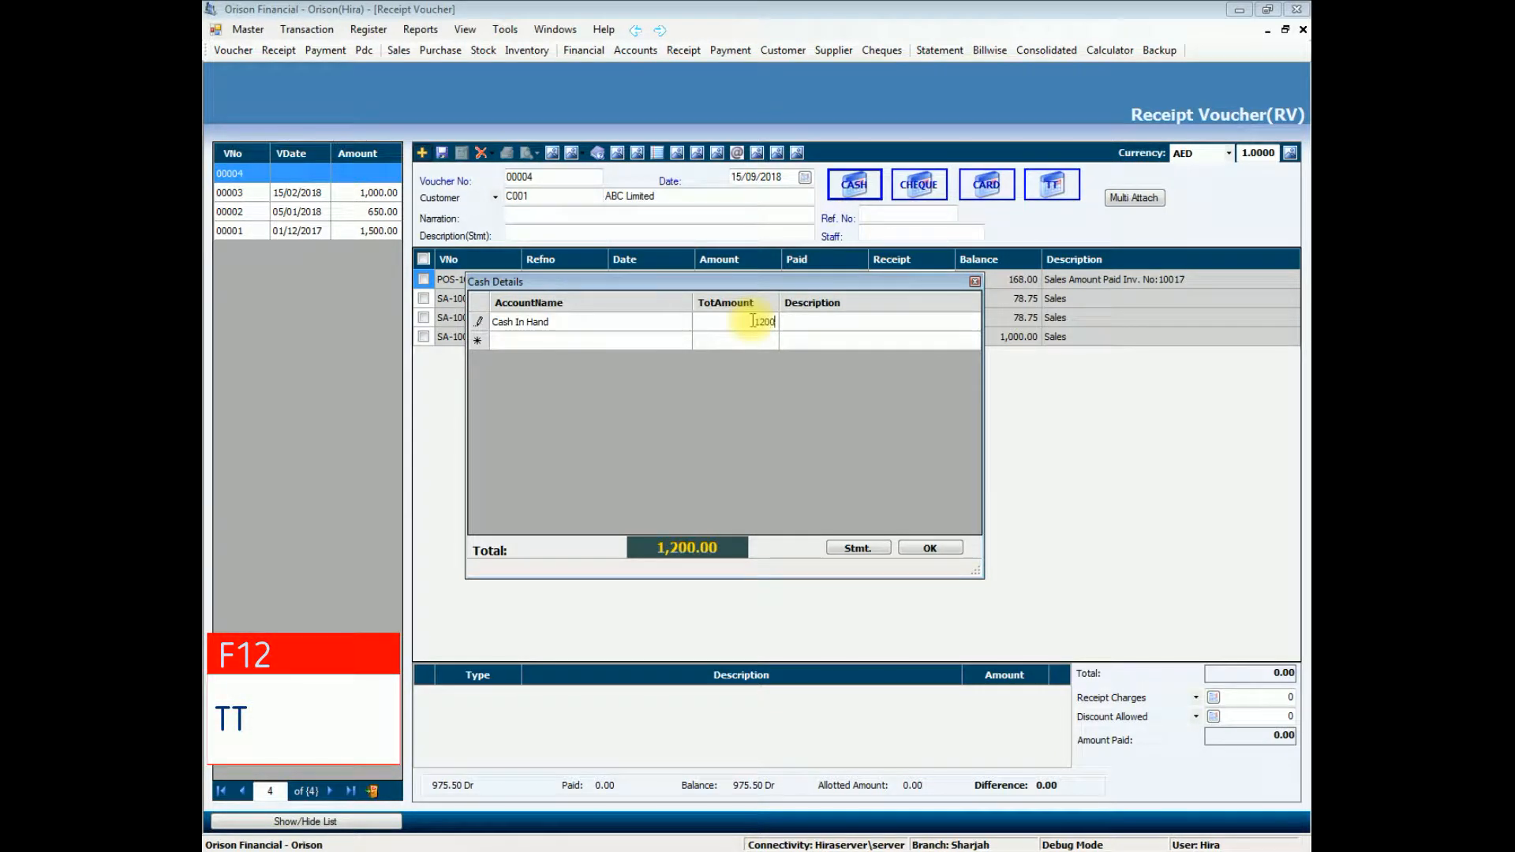
key(Tab)
text(te)
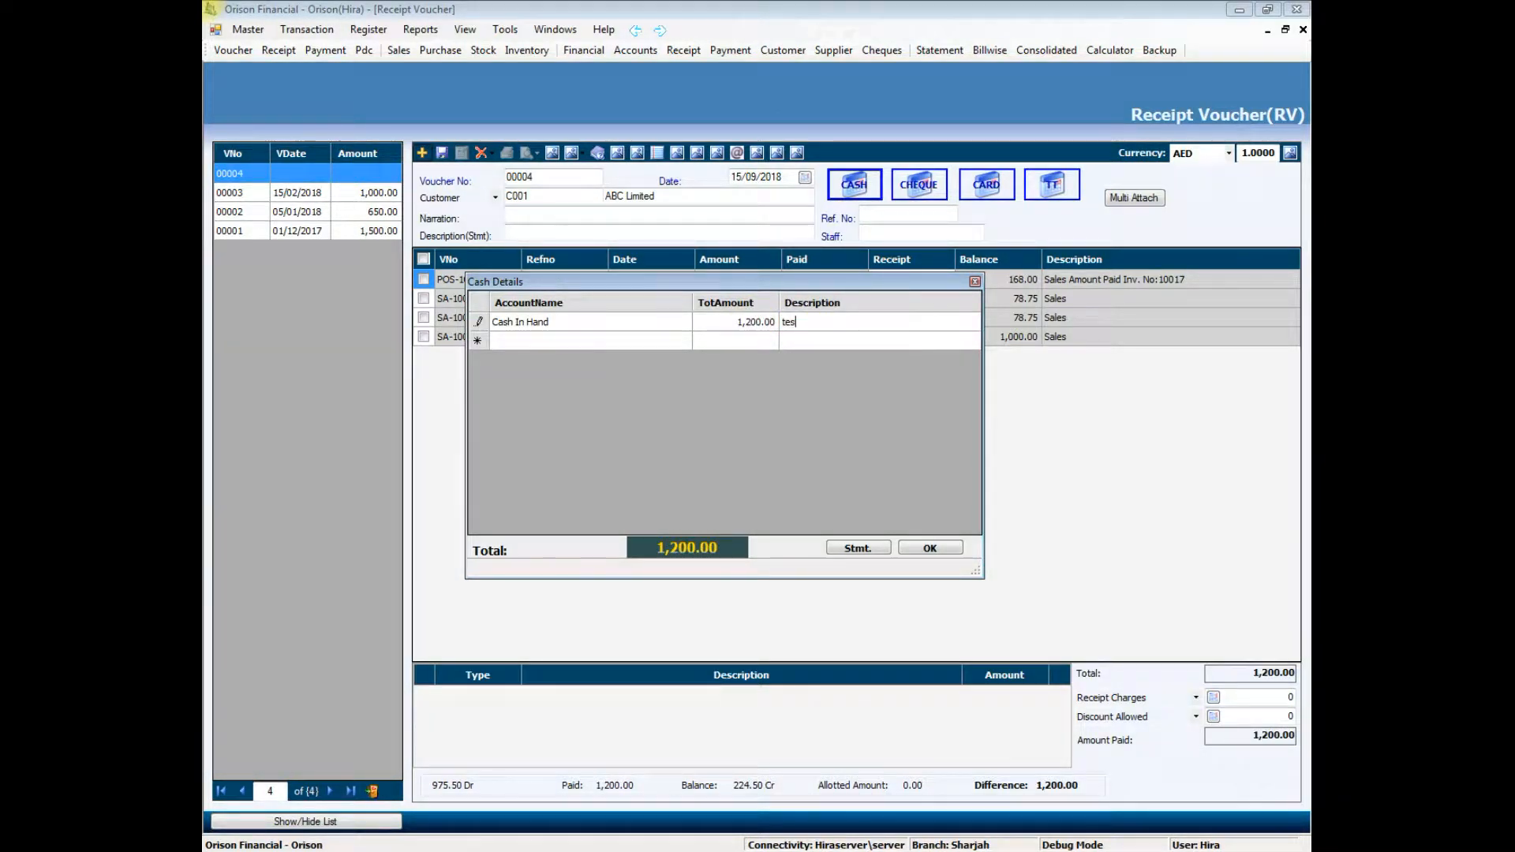
text(st)
click(752, 322)
click(919, 547)
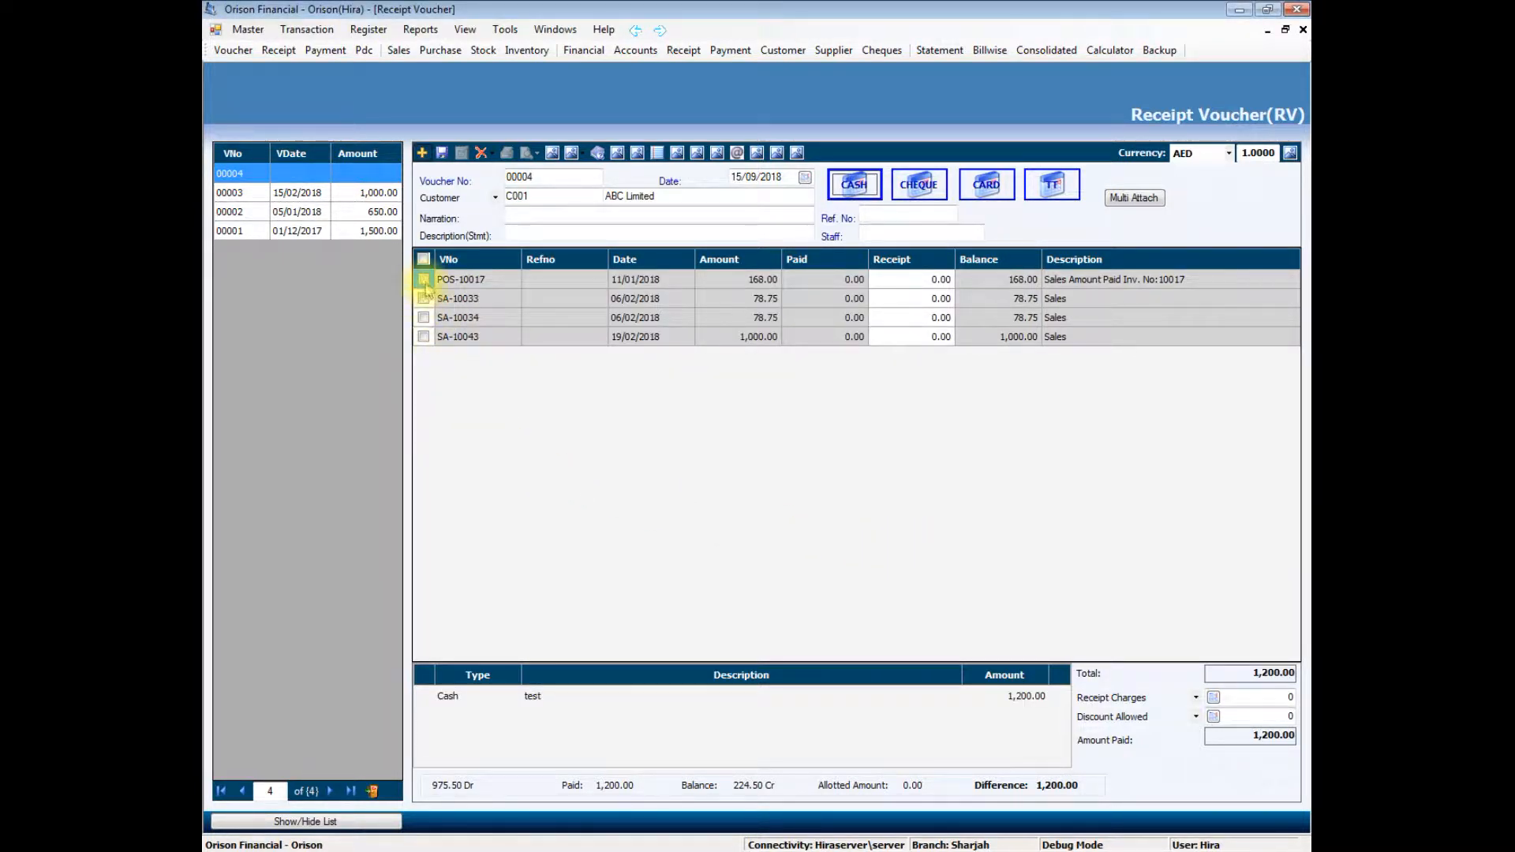
- Allocate the receipt to invoices SA-10043, SA-10034, SA-10033 and POS-10017, and save the voucher
click(424, 338)
click(423, 318)
click(424, 299)
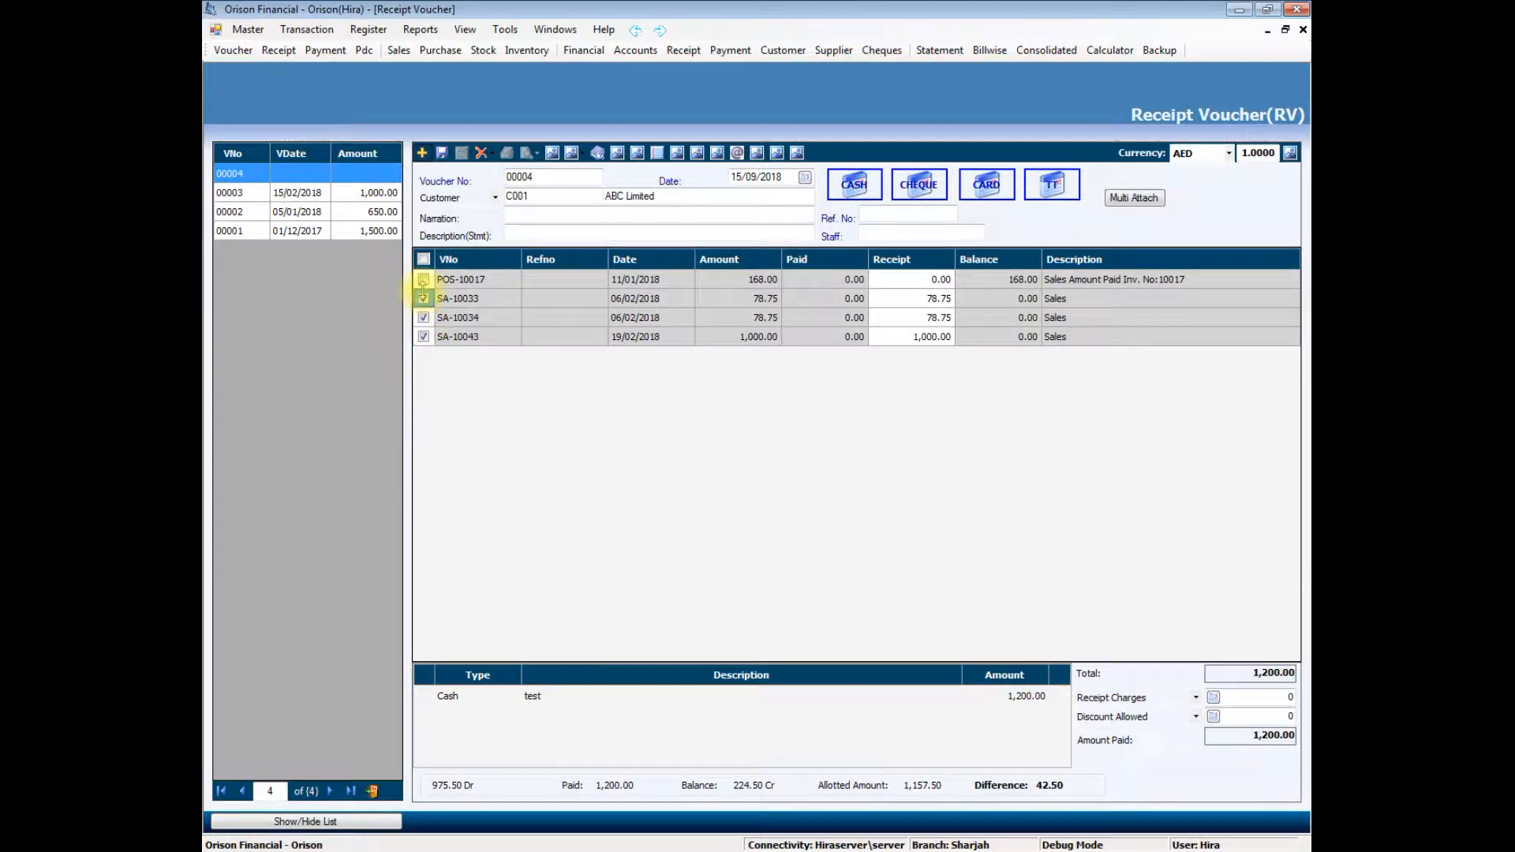
click(423, 279)
click(441, 154)
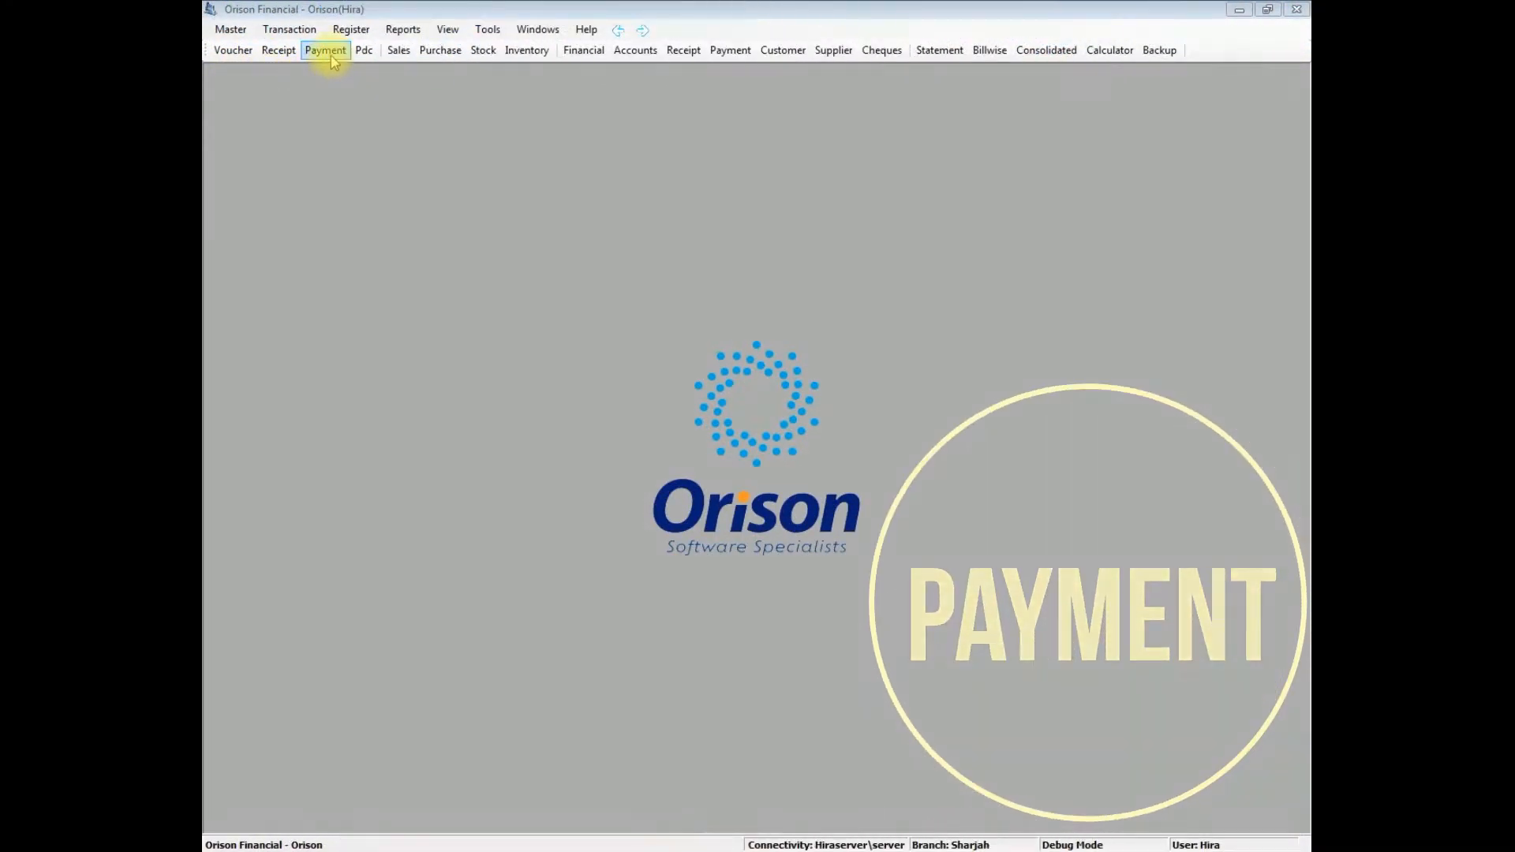
- Open the payment voucher form
click(330, 53)
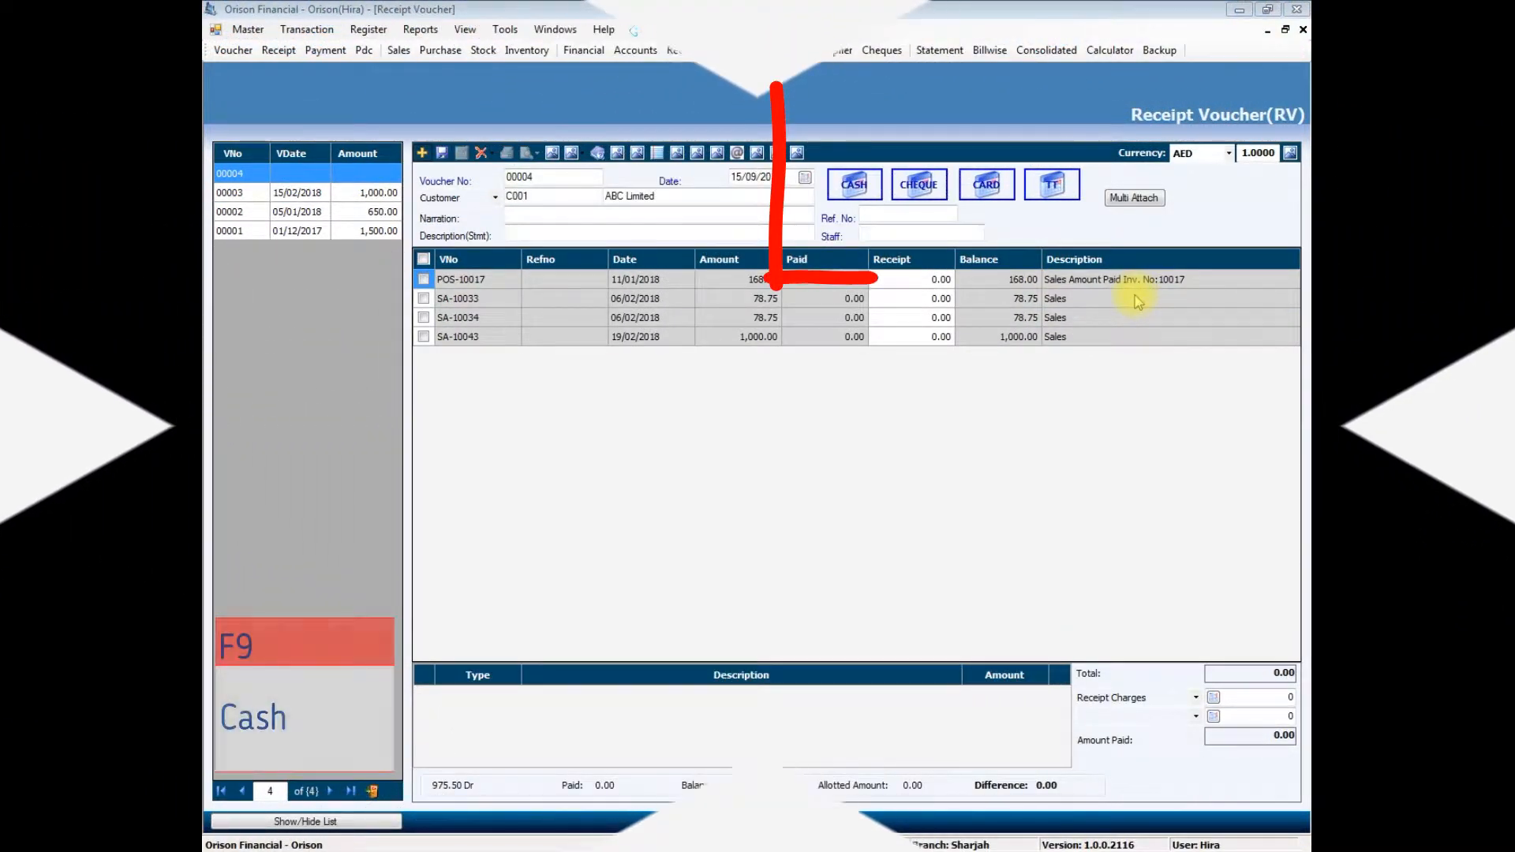
- Open the cash details of the ABC Limited receipt voucher and choose Cash In Hand as the receiving account
click(852, 189)
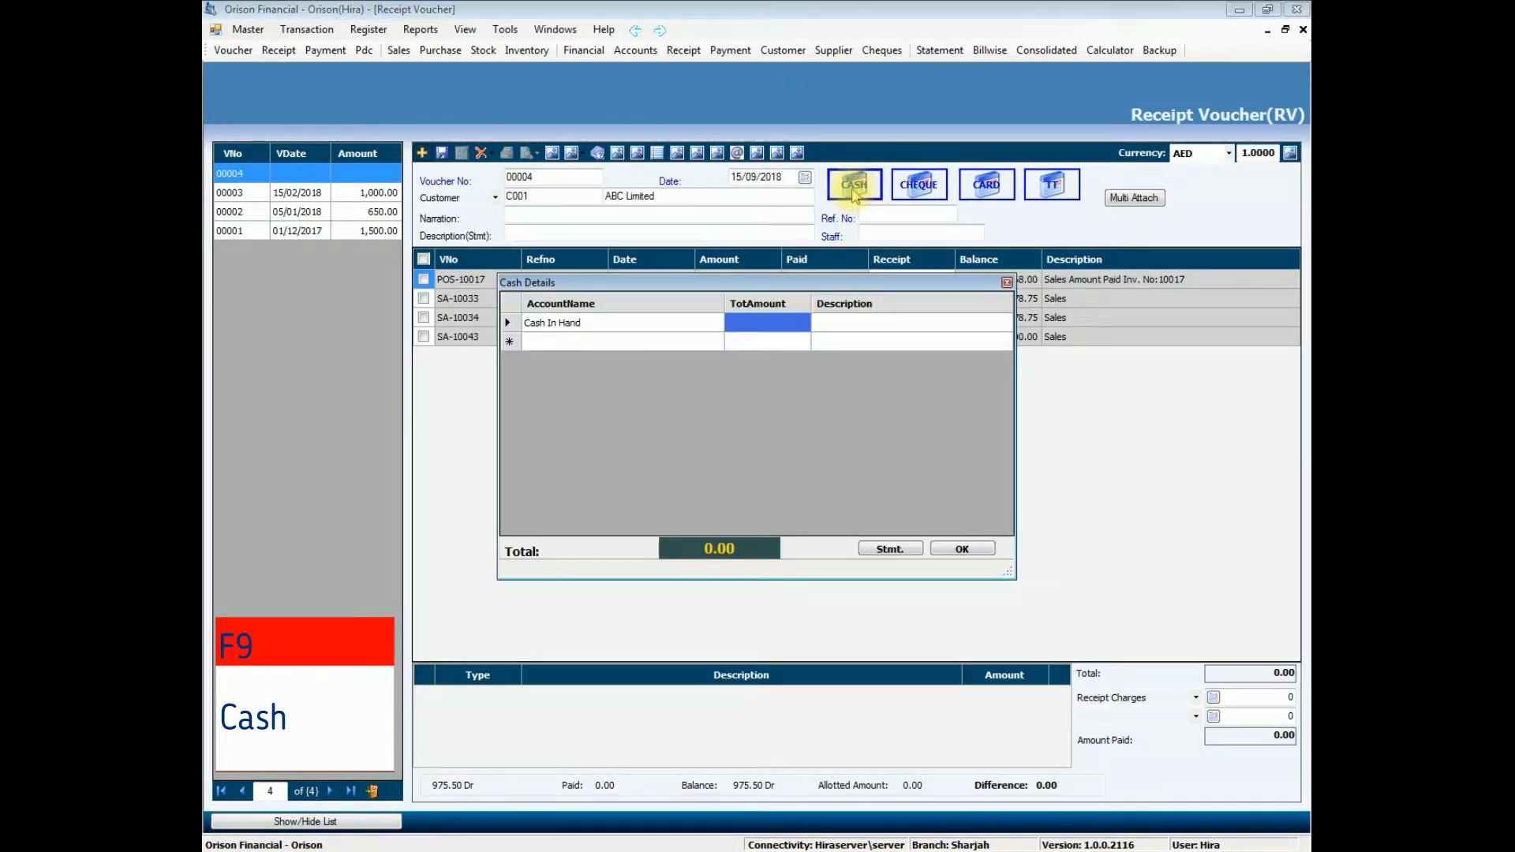
click(627, 323)
click(630, 325)
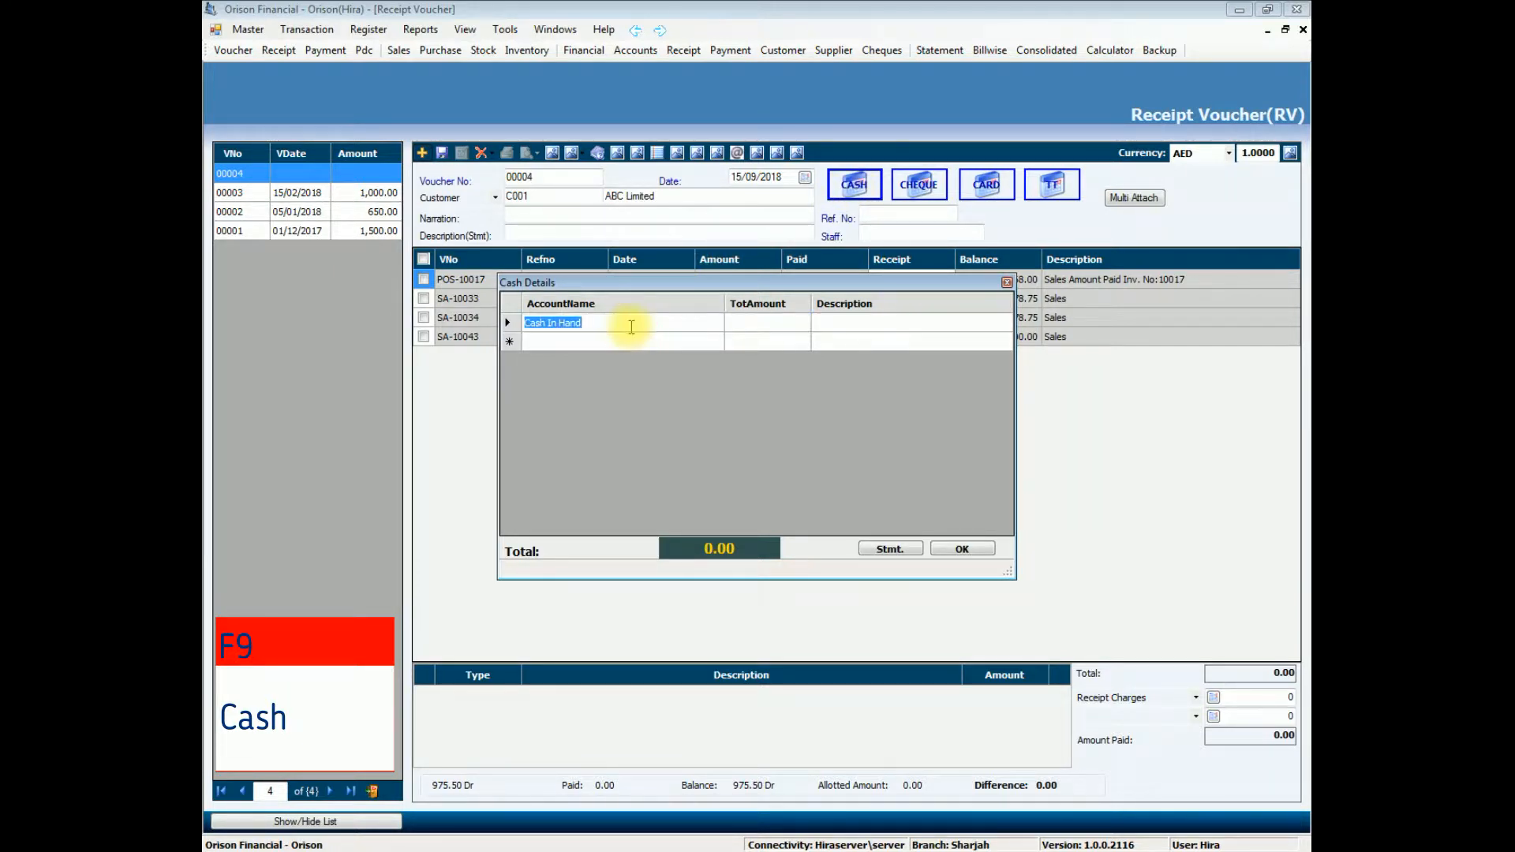
key(BackSpace)
key(Down)
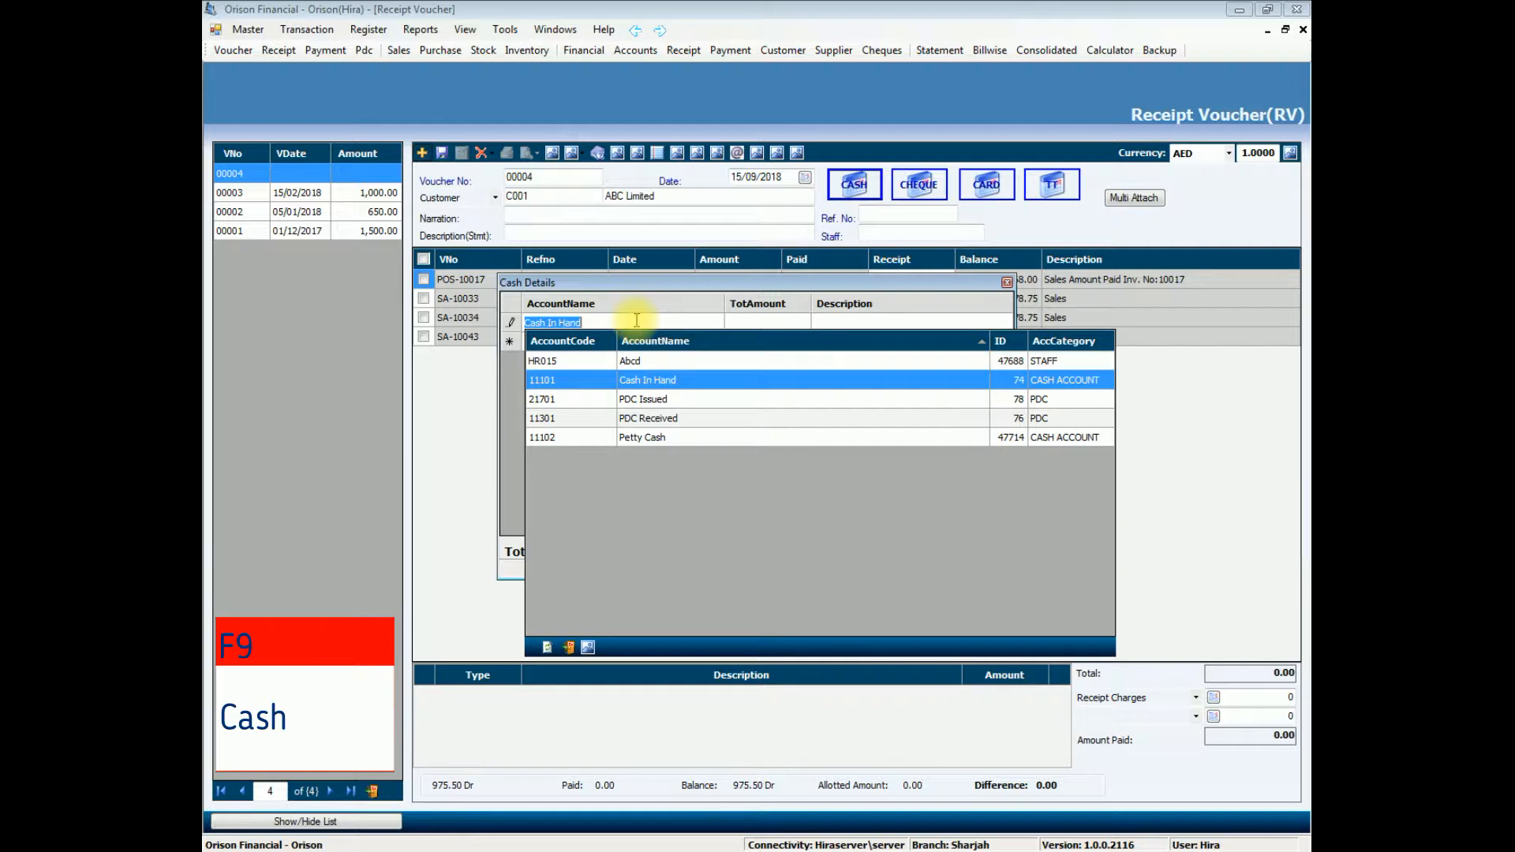
key(Return)
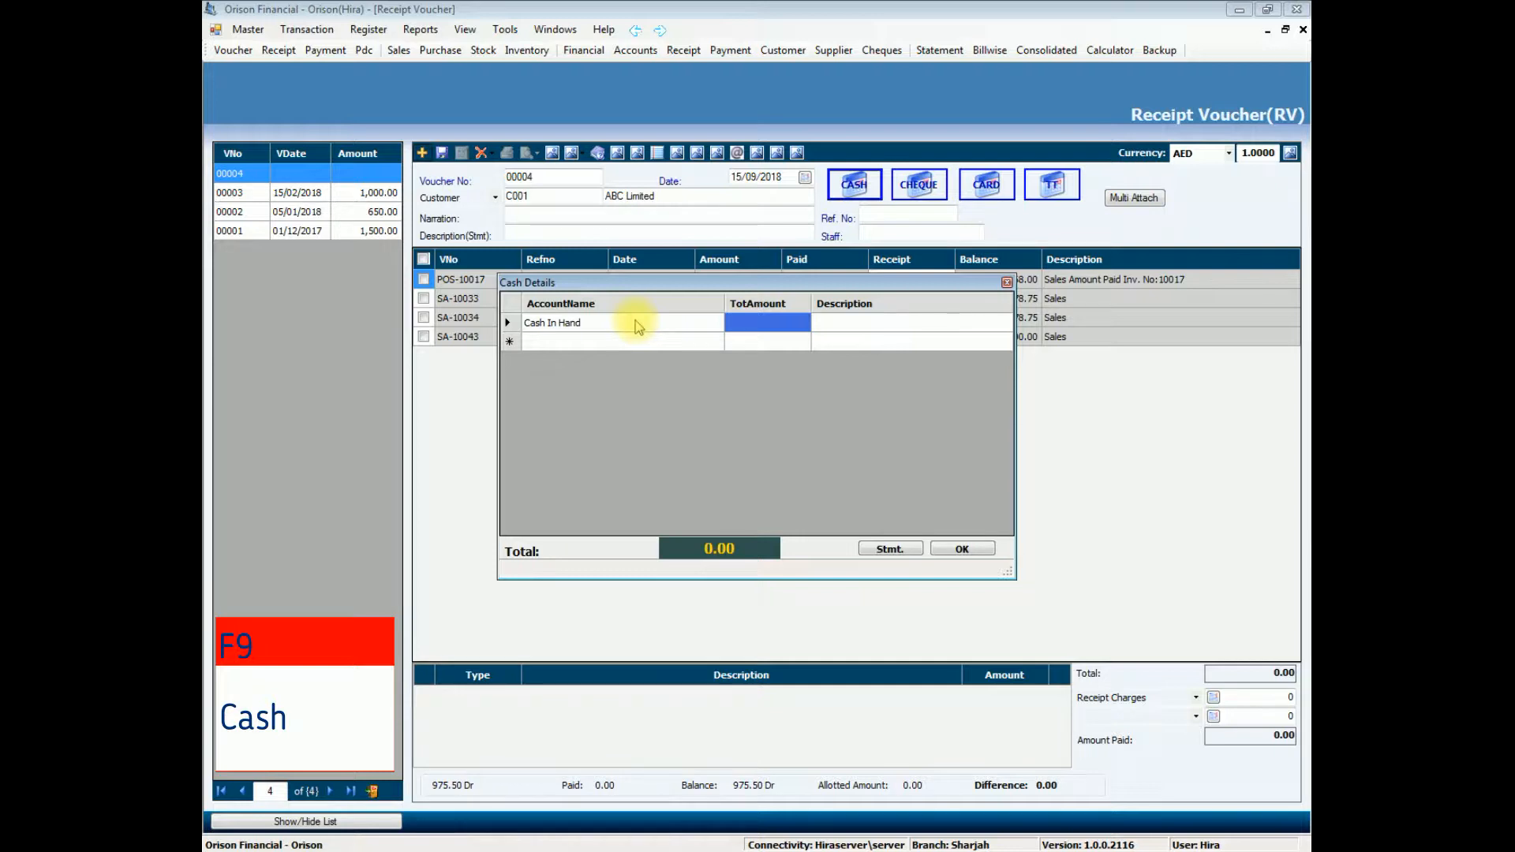
- Set the cash receipt amount to 1200 with the description "test" and accept the cash details
text(1200)
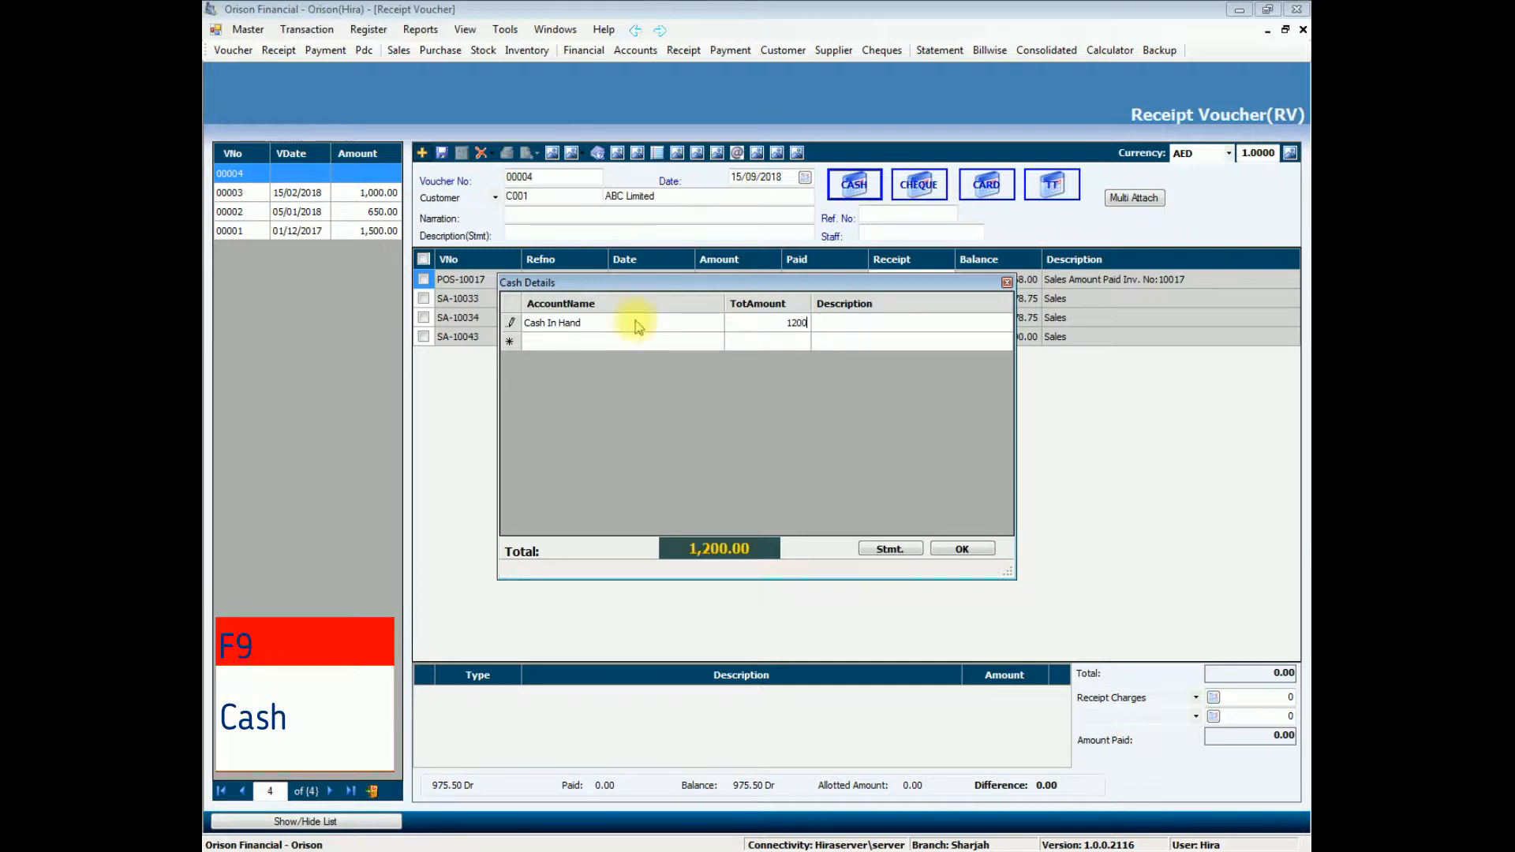
key(Return)
text(test)
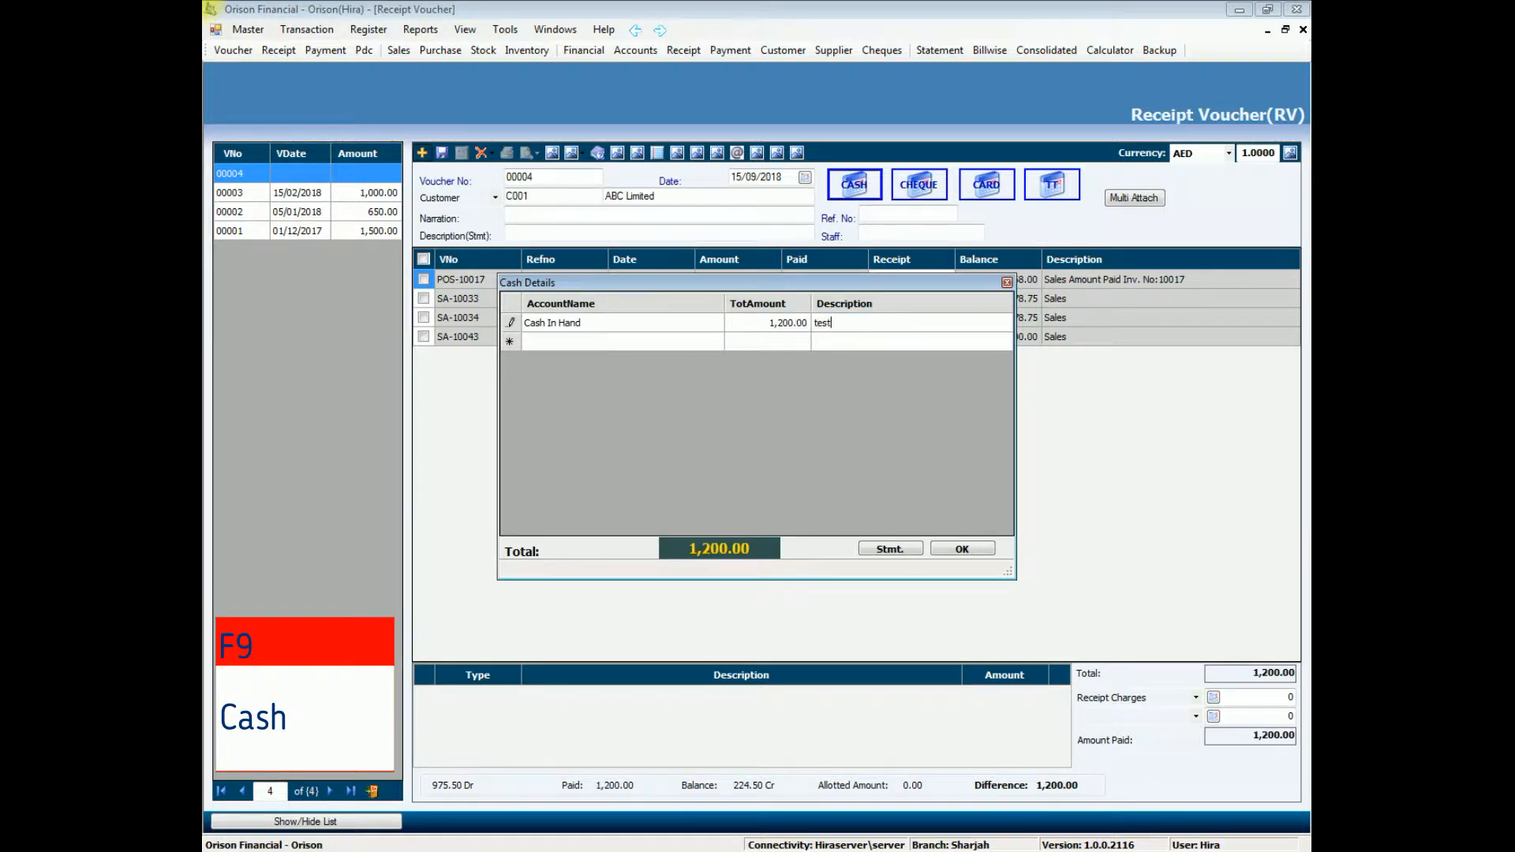
click(947, 552)
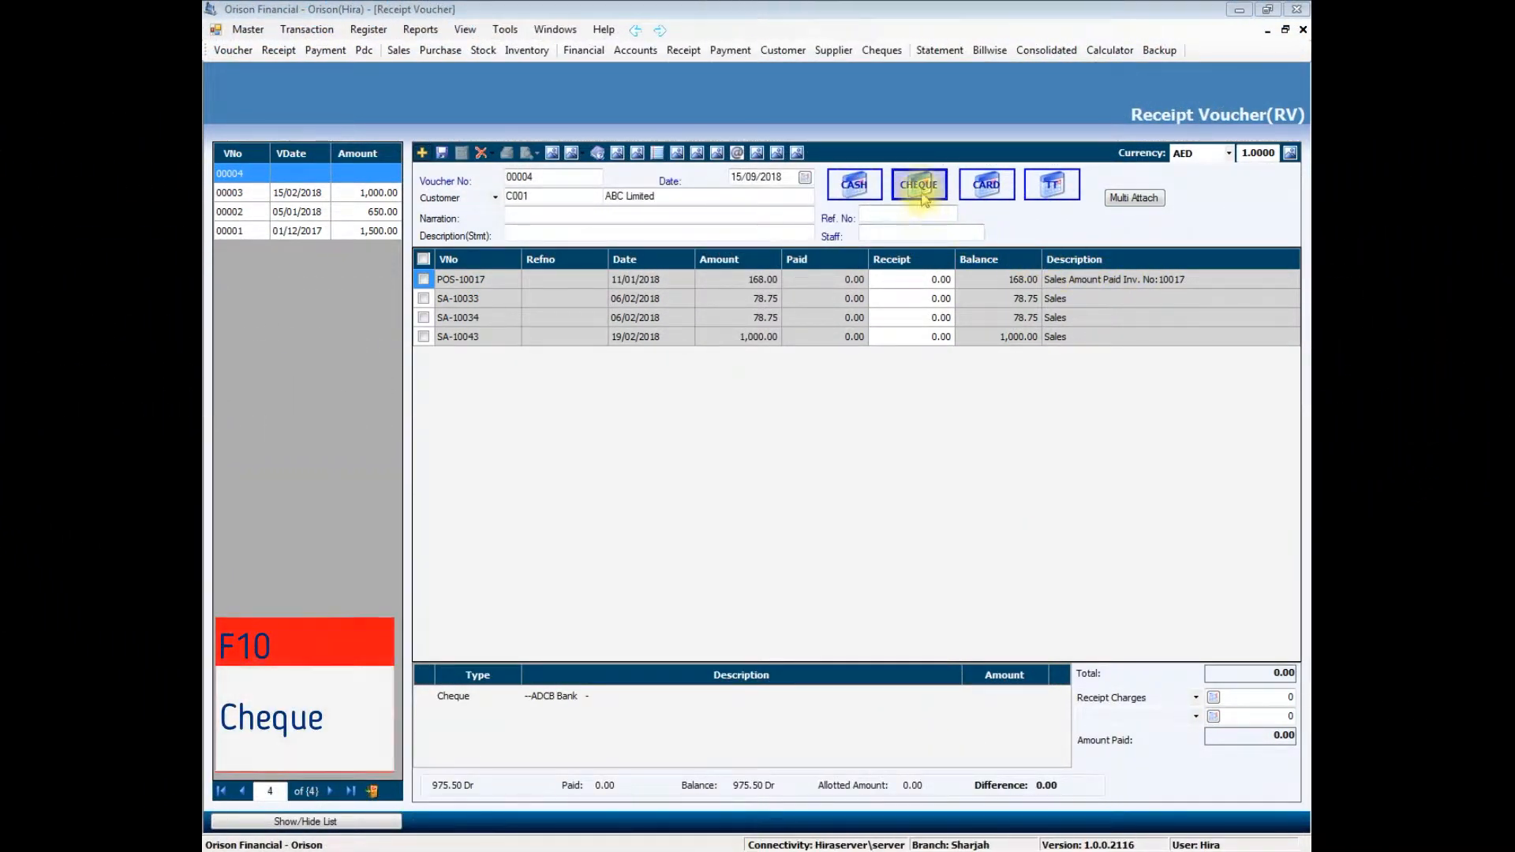
- Start a cheque receipt on the voucher with cheque number 000101 and date 01/10/2018
click(921, 189)
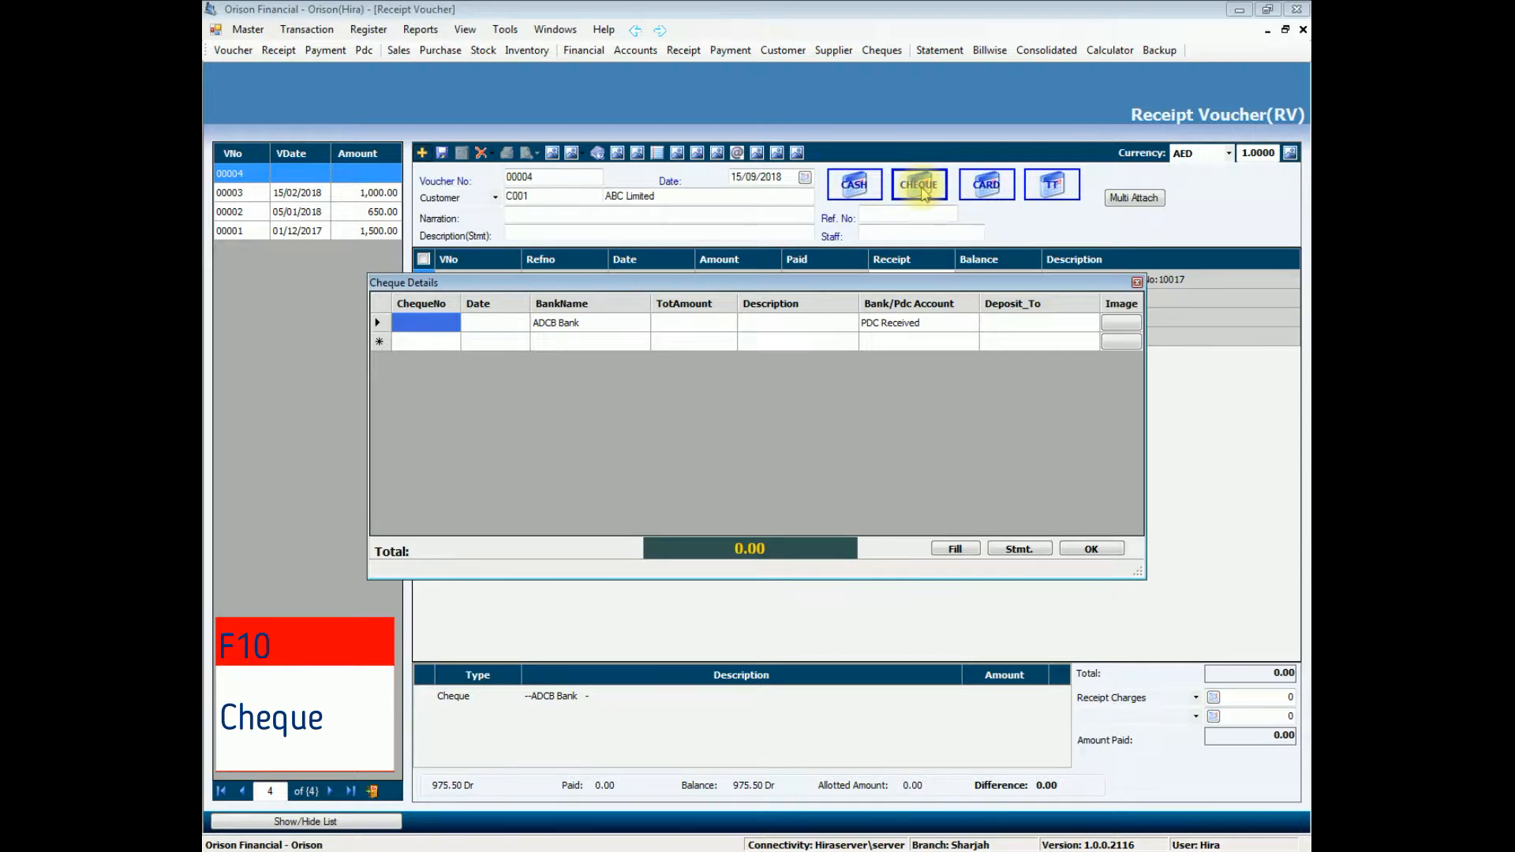
click(407, 323)
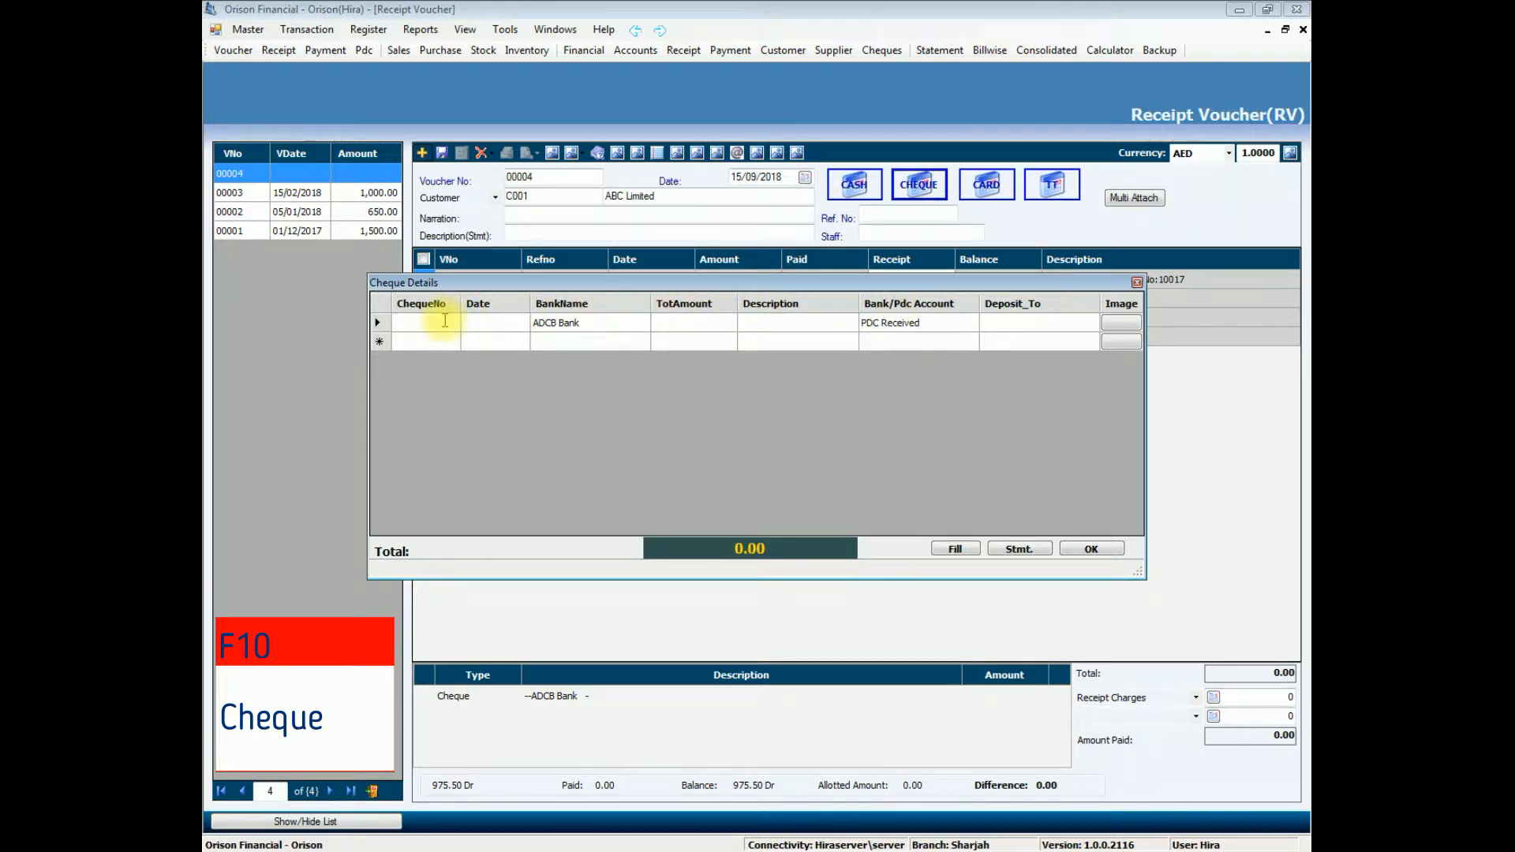
text(000101)
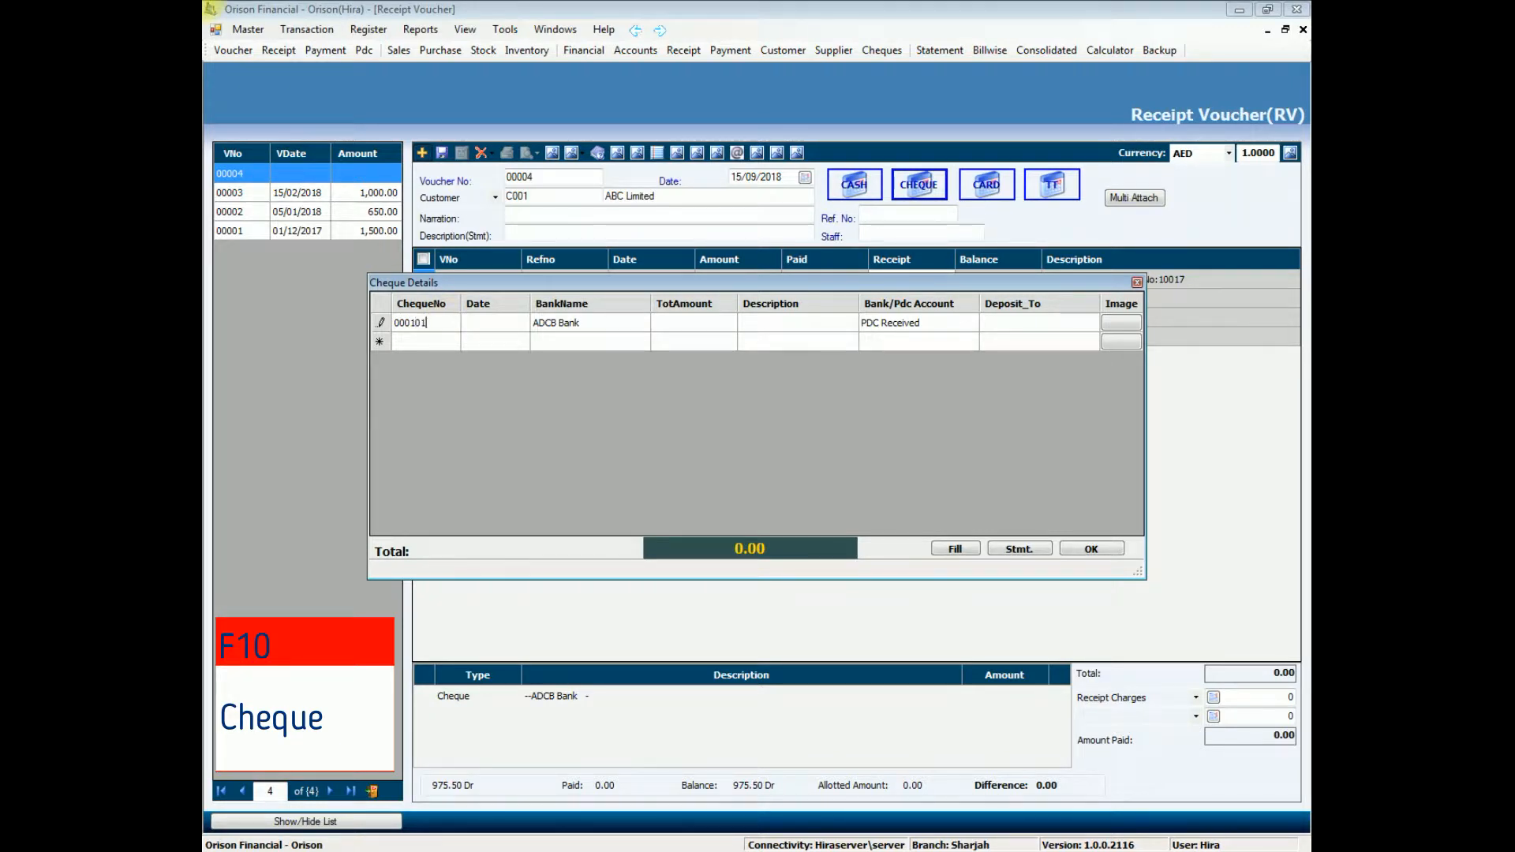
key(Tab)
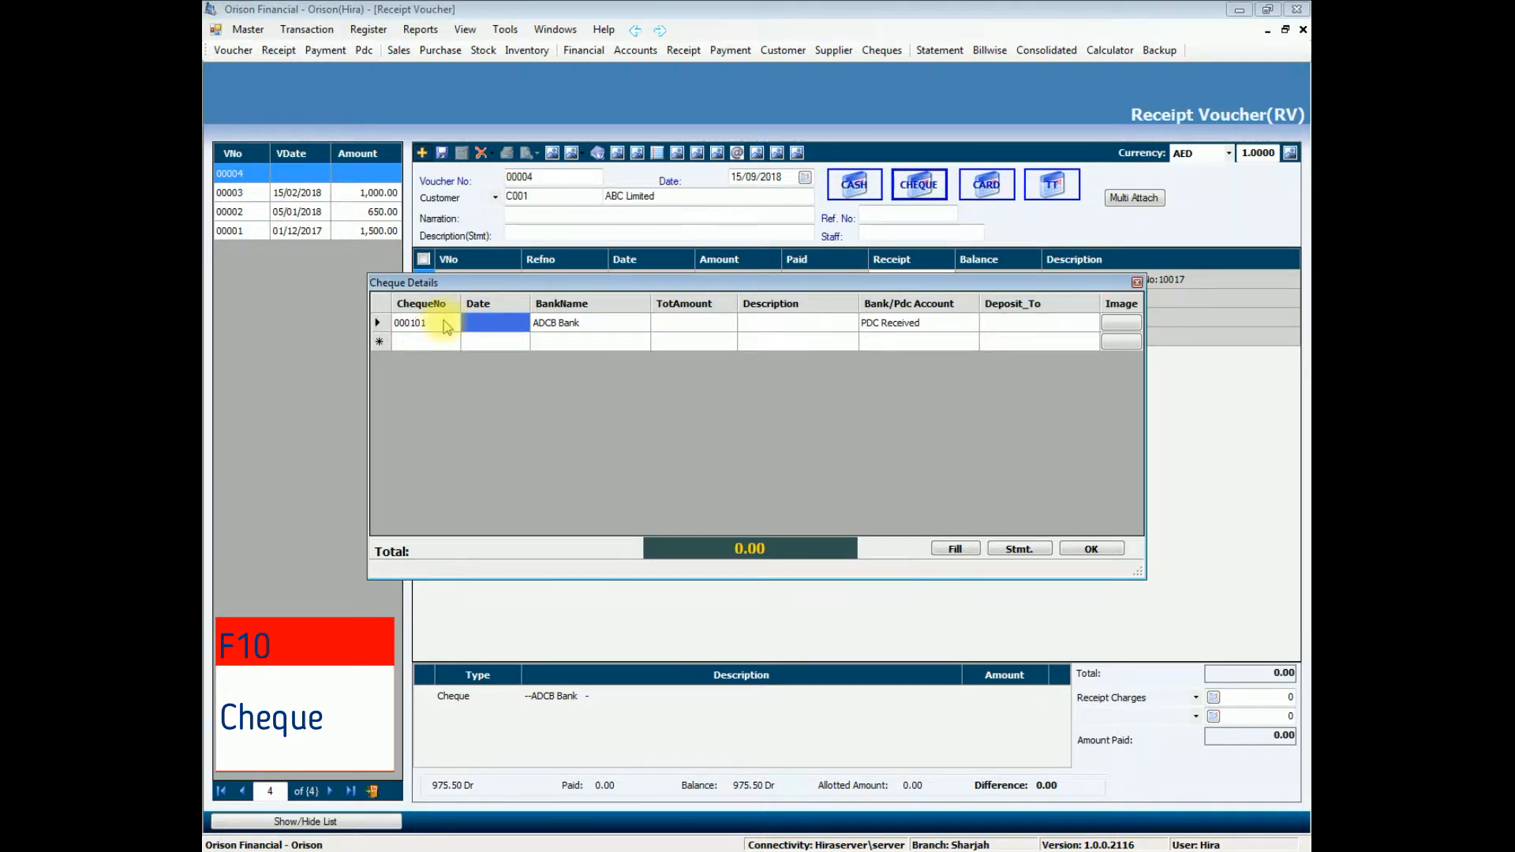
text(01/10/2018)
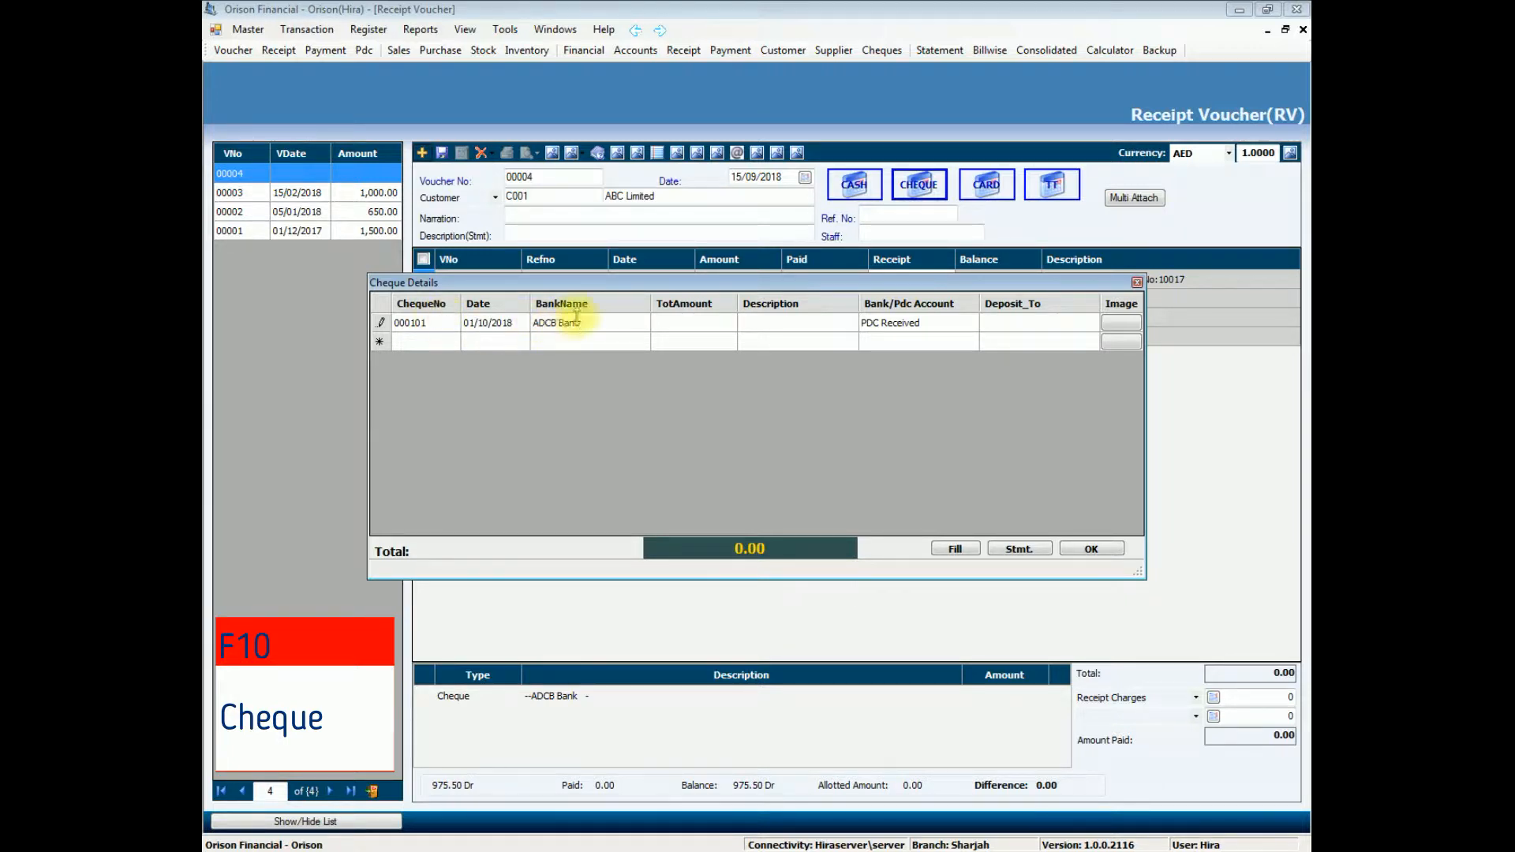
- Keep ADCB Bank for the cheque, and set its amount to 1200 and its description to "test"
click(636, 328)
click(639, 324)
key(Return)
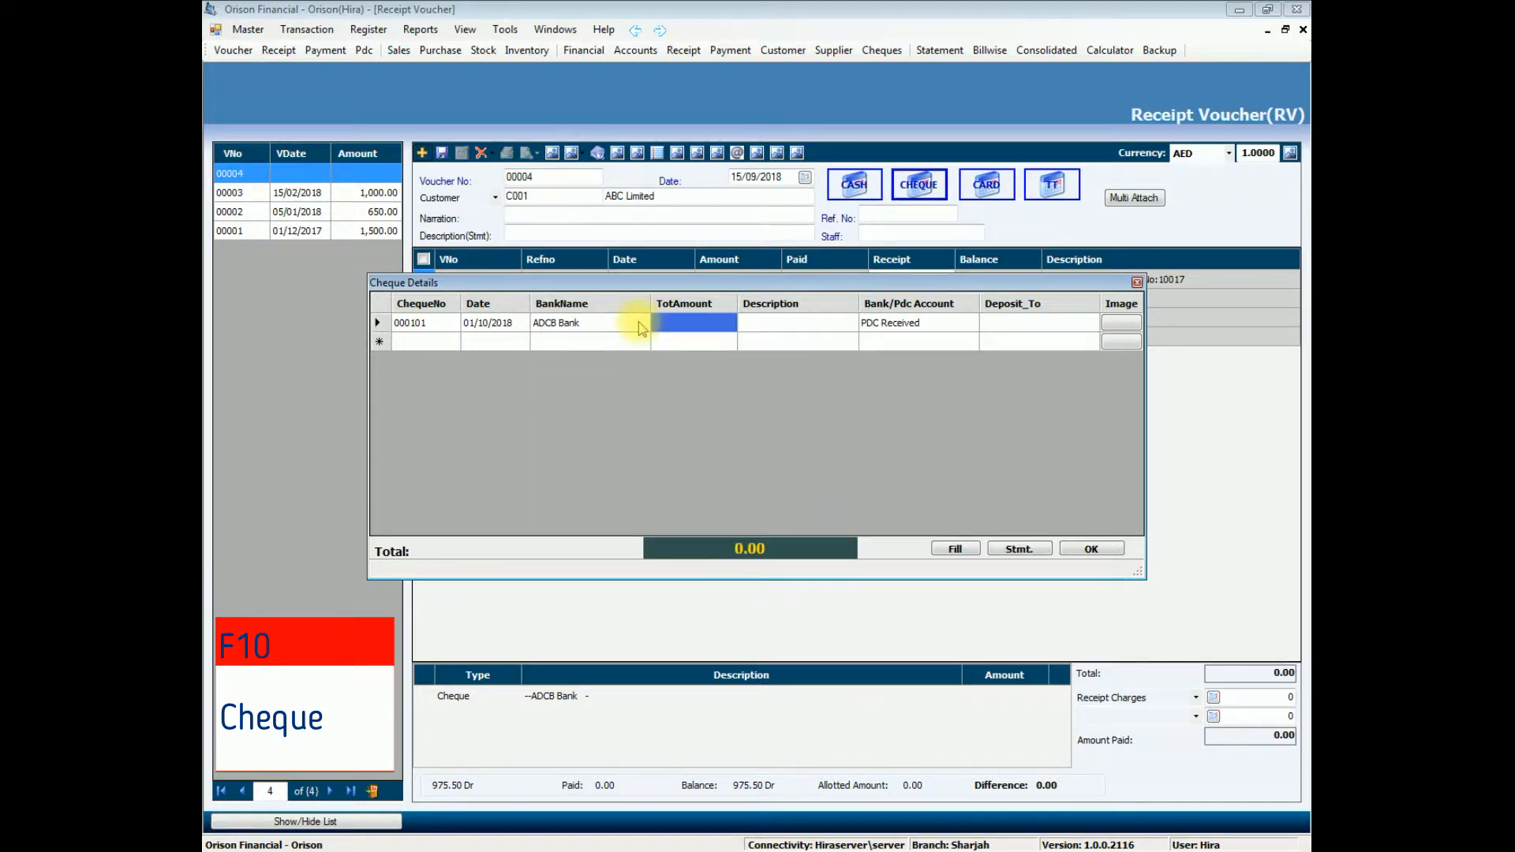
text(1200)
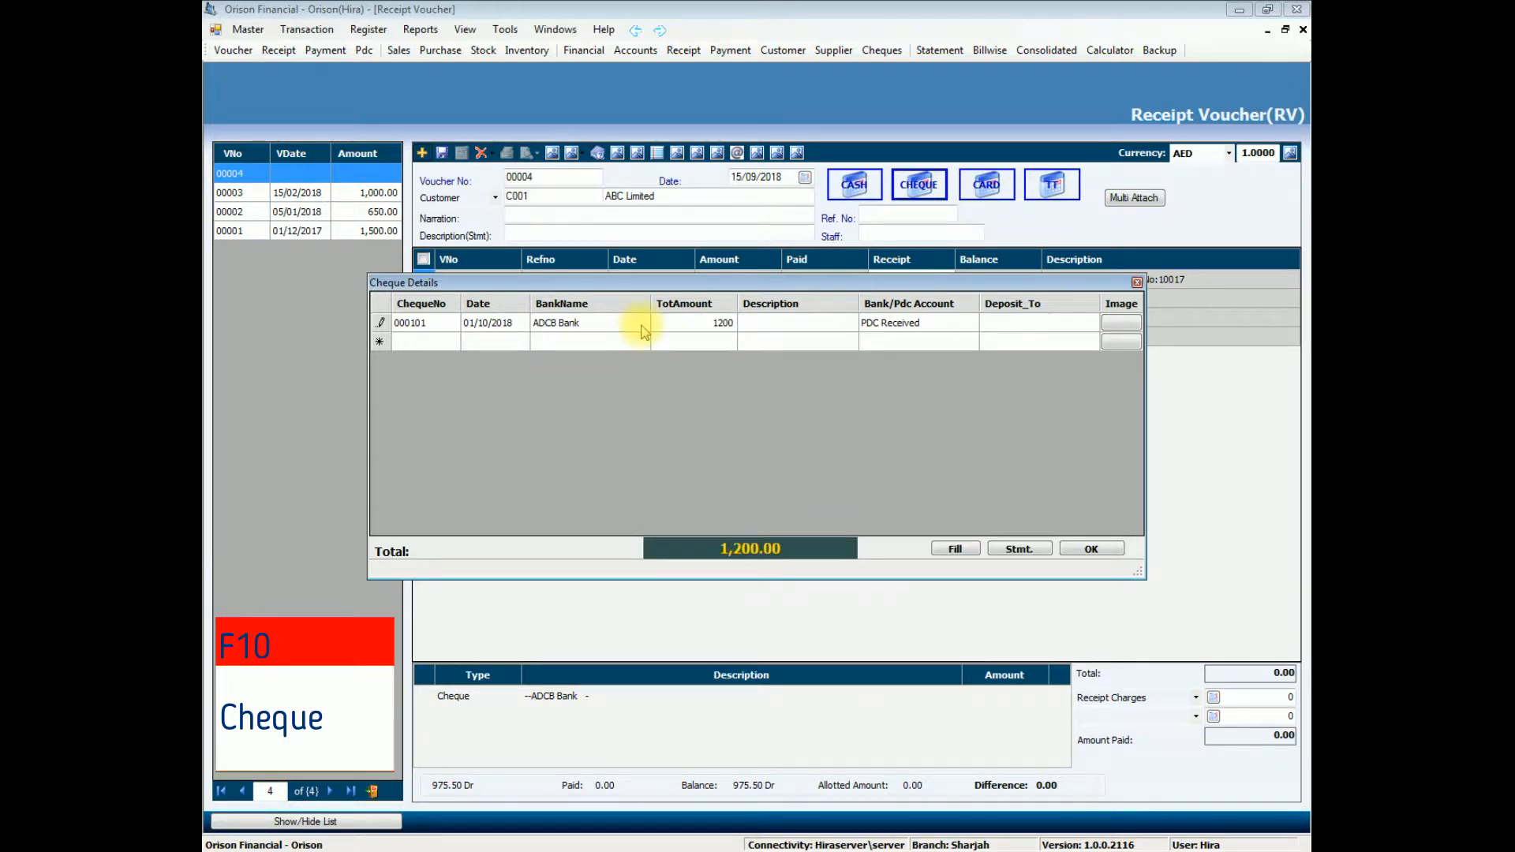
key(Return)
text(test)
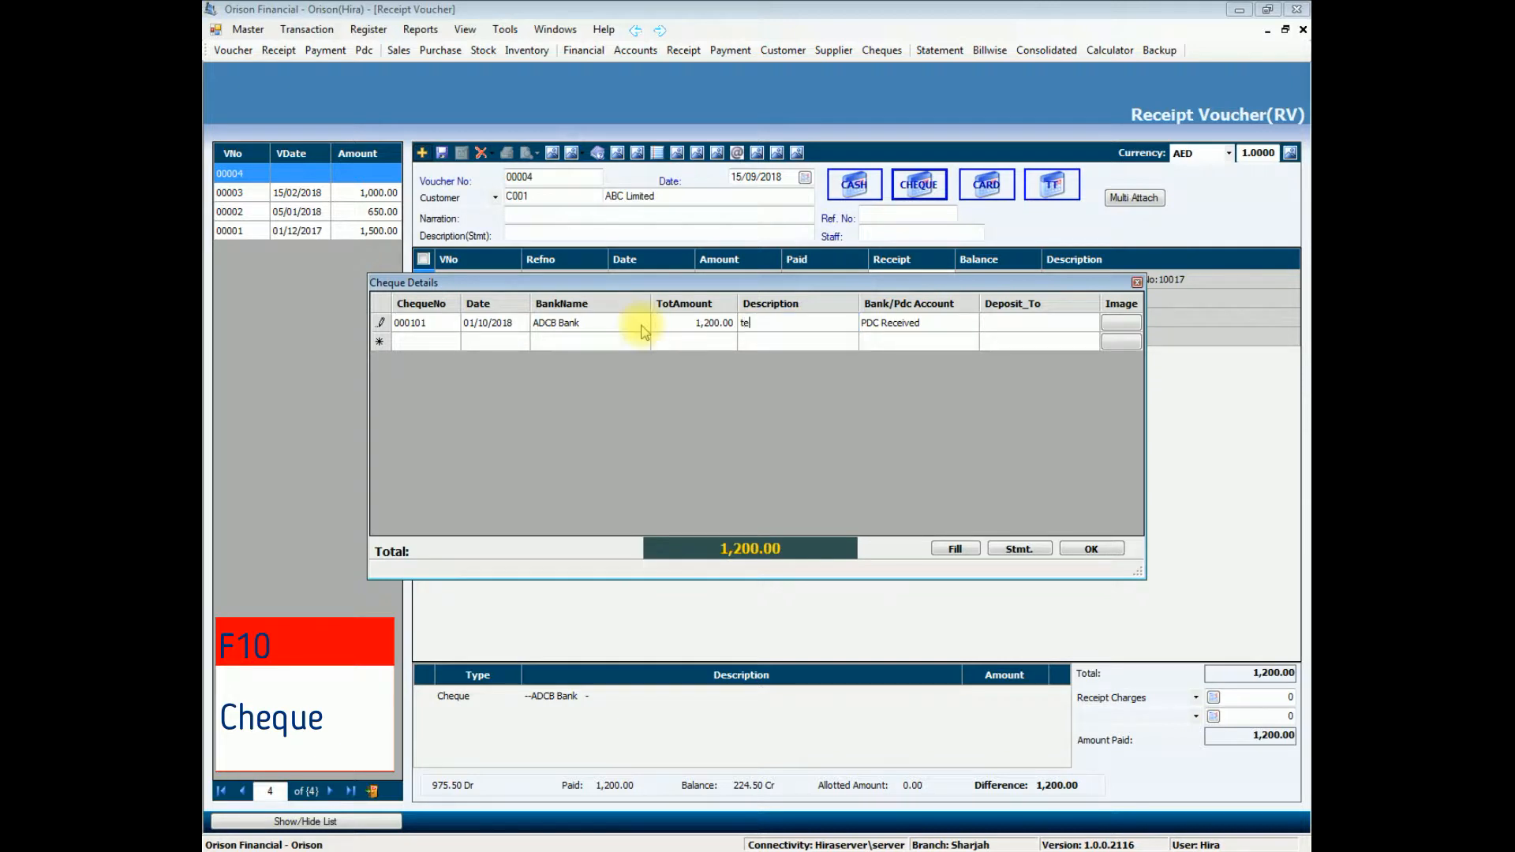
click(920, 323)
click(1005, 324)
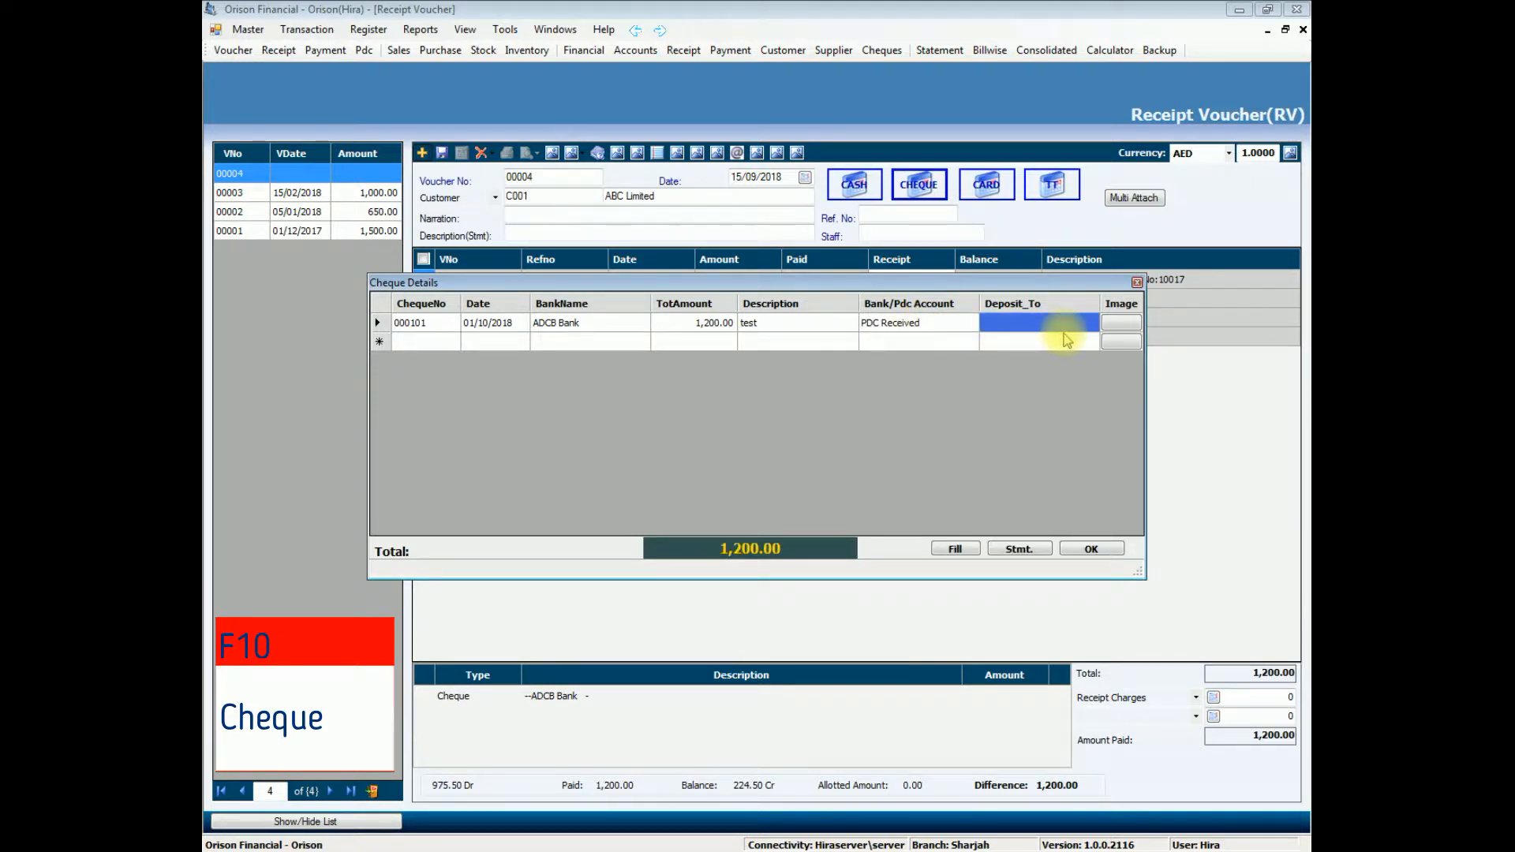
- View the cheque's image attachment window, close it without adding an image, and accept the cheque details
click(1129, 325)
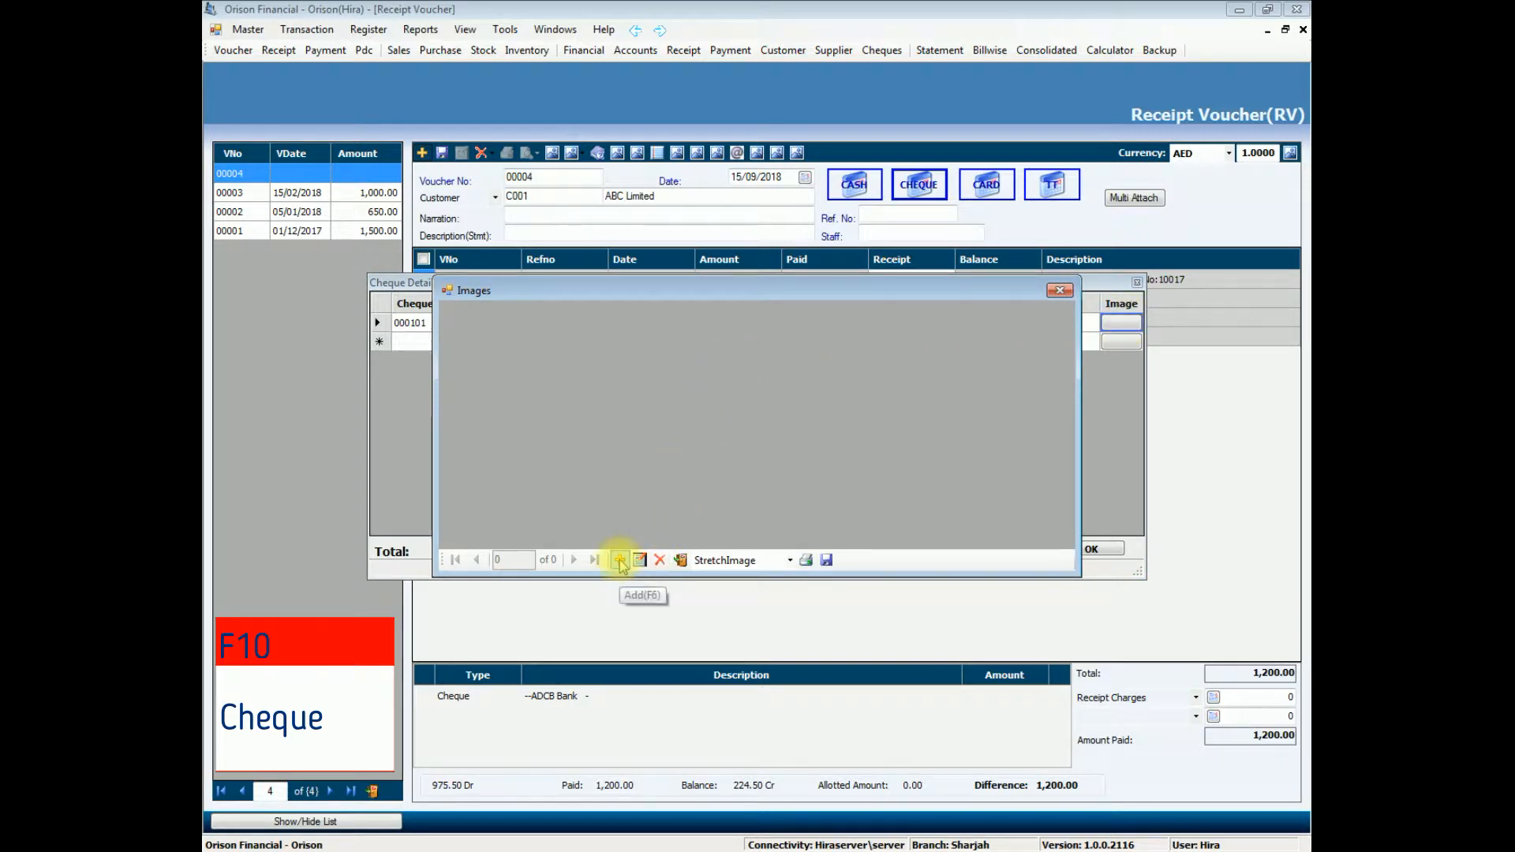
click(1057, 292)
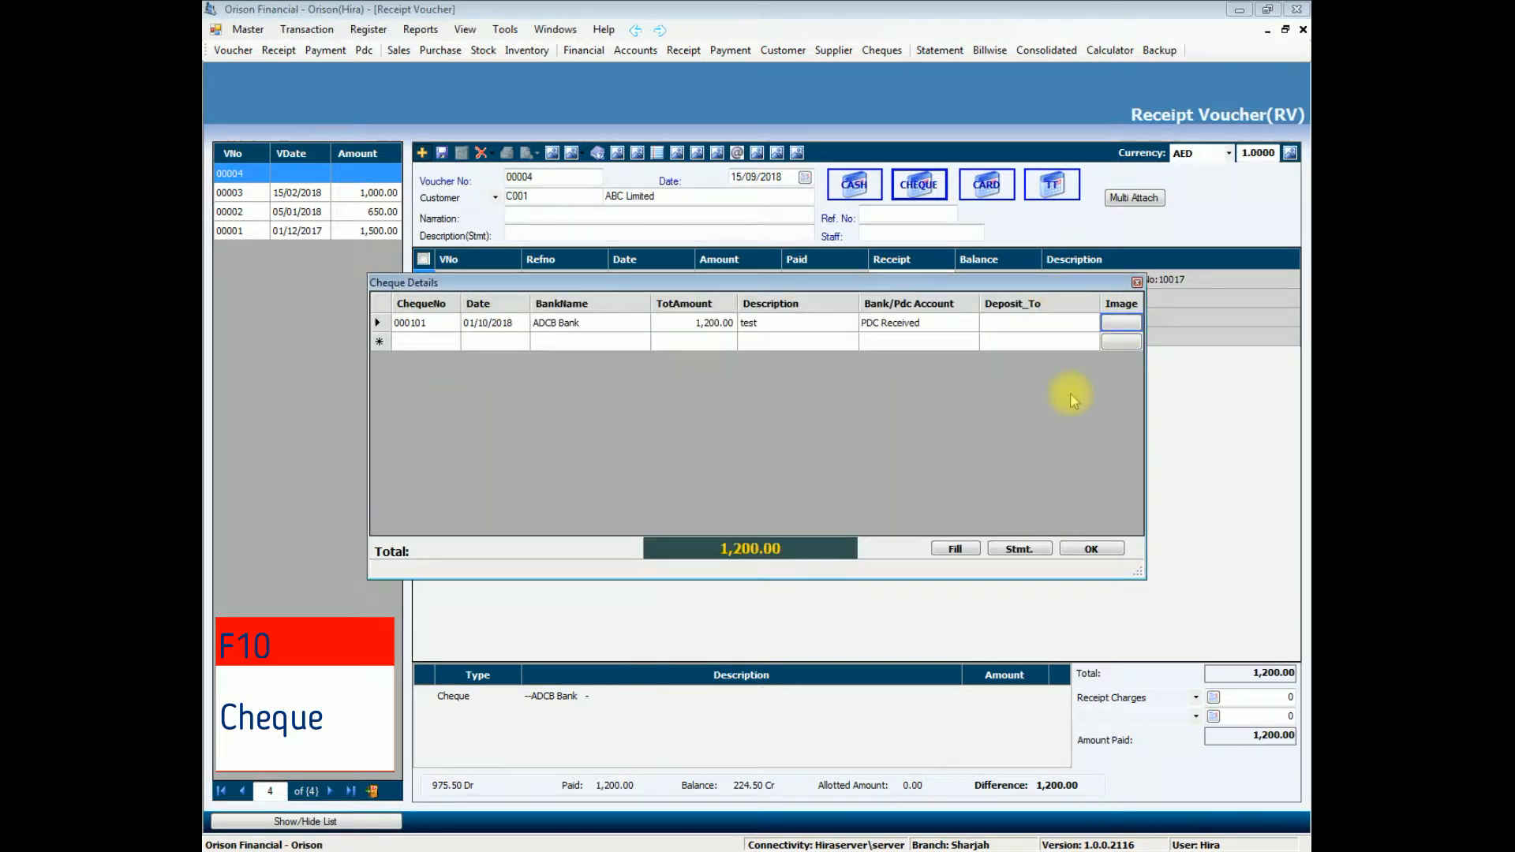
click(1087, 550)
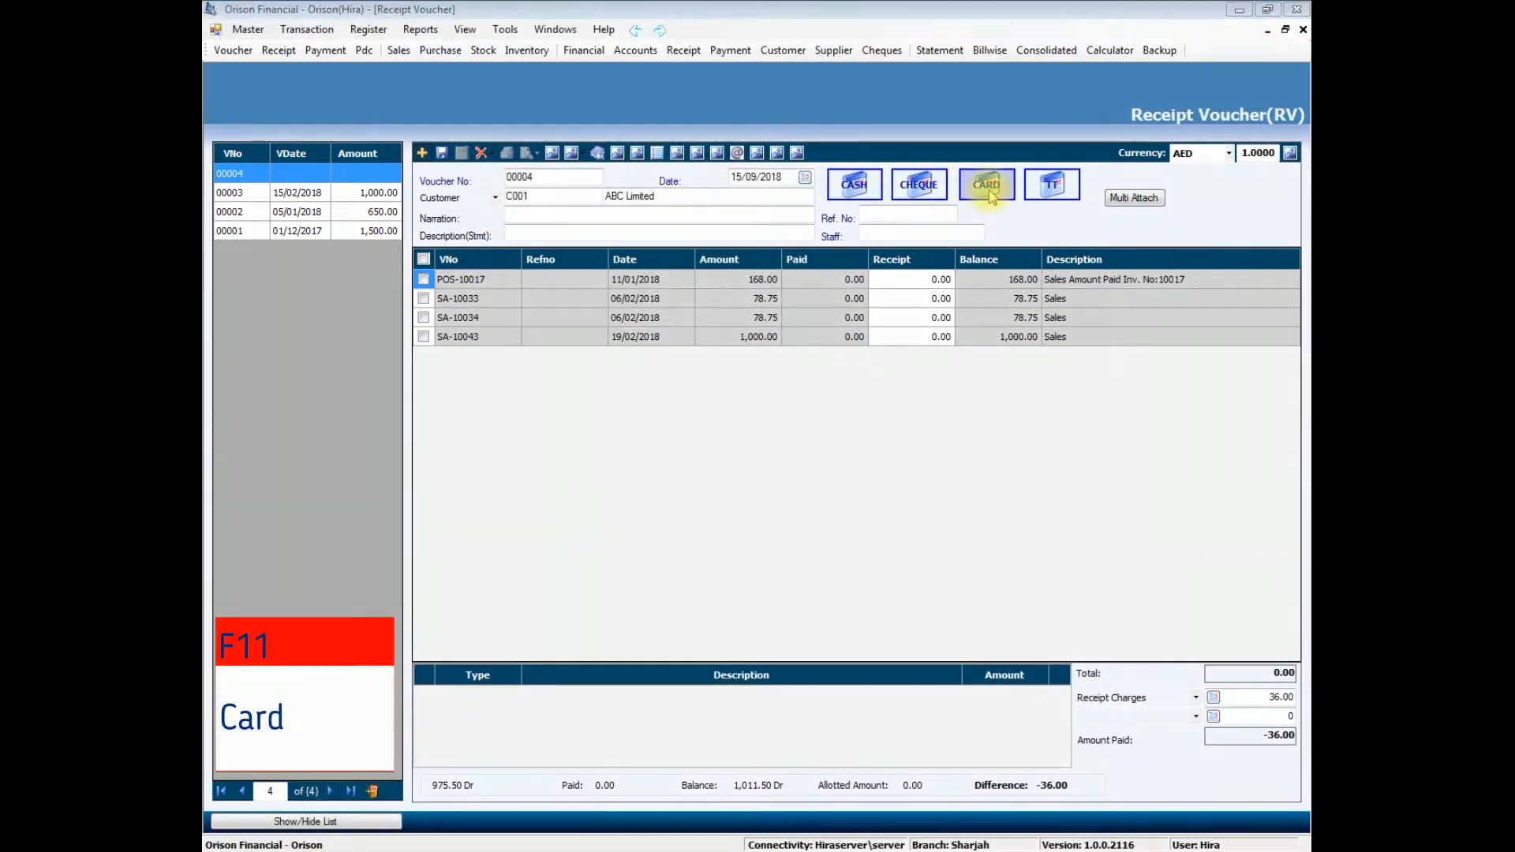
- Start a card receipt on the voucher and change the card from the default to Master
click(989, 190)
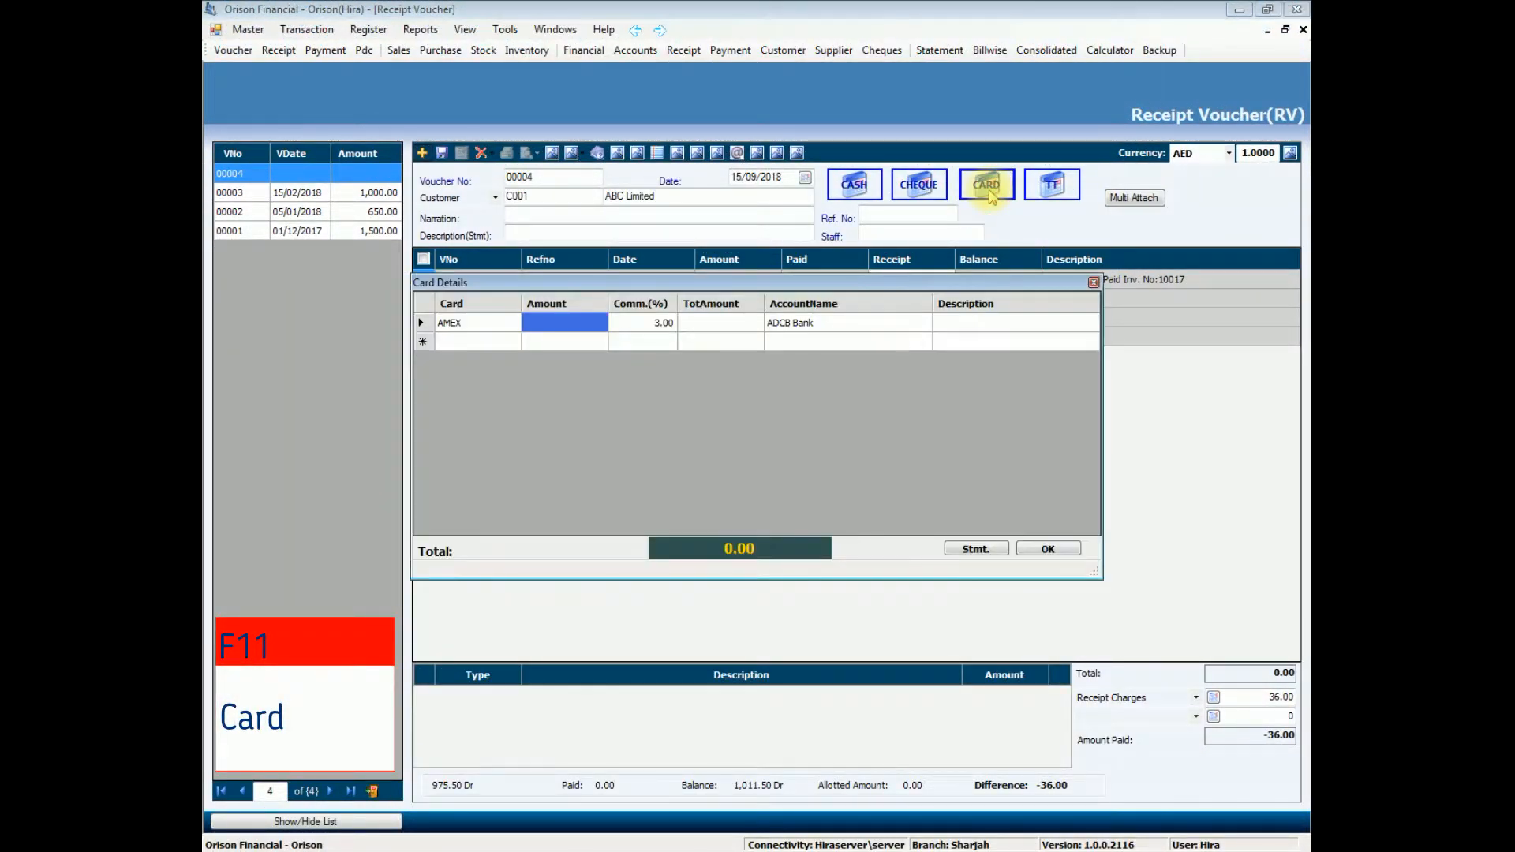
click(473, 323)
click(472, 324)
key(BackSpace)
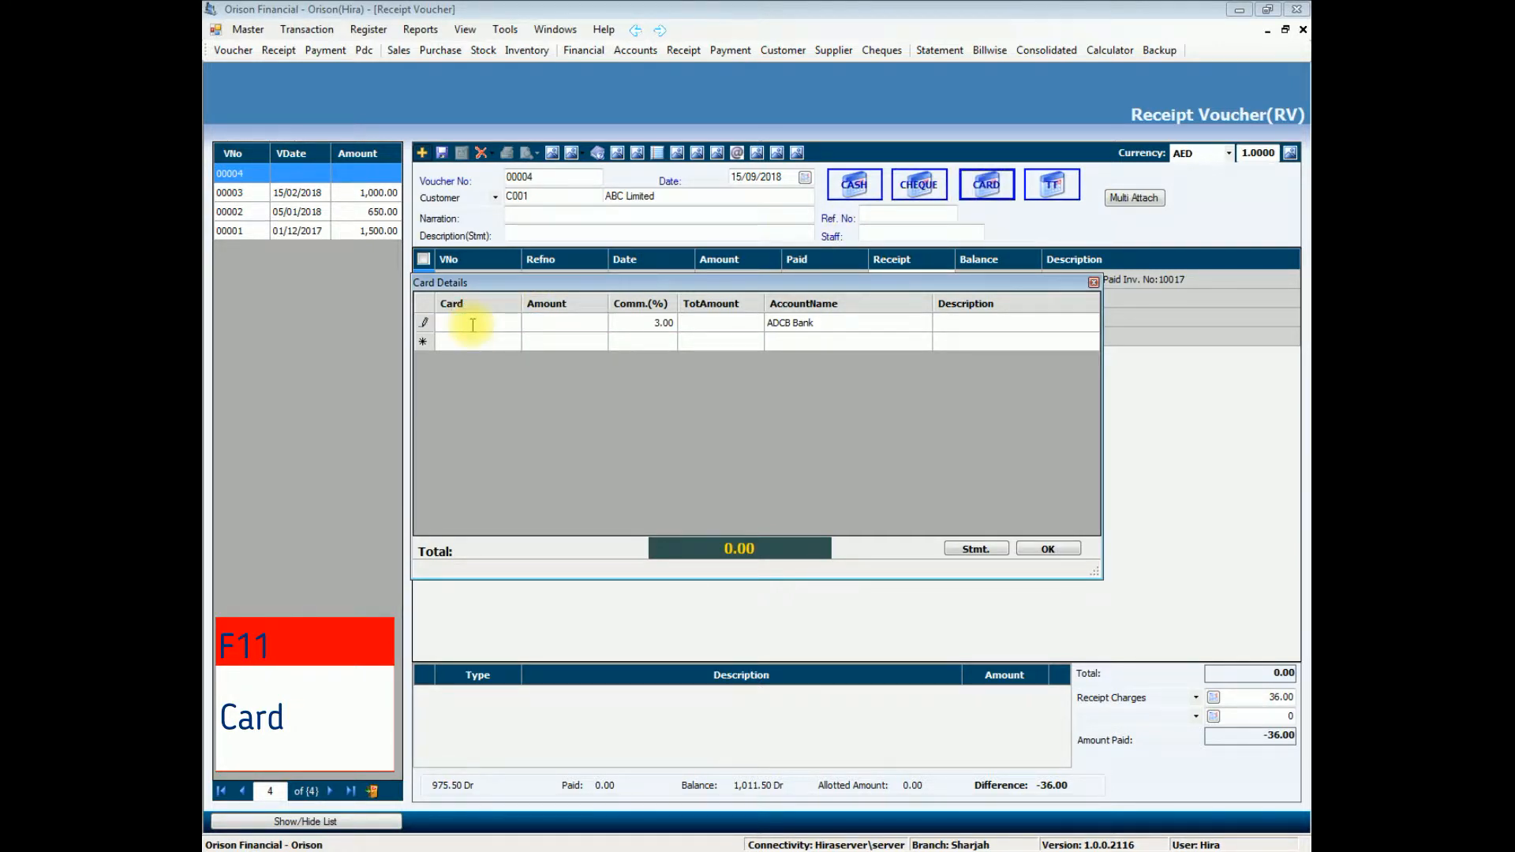
key(Return)
key(Down)
key(Return)
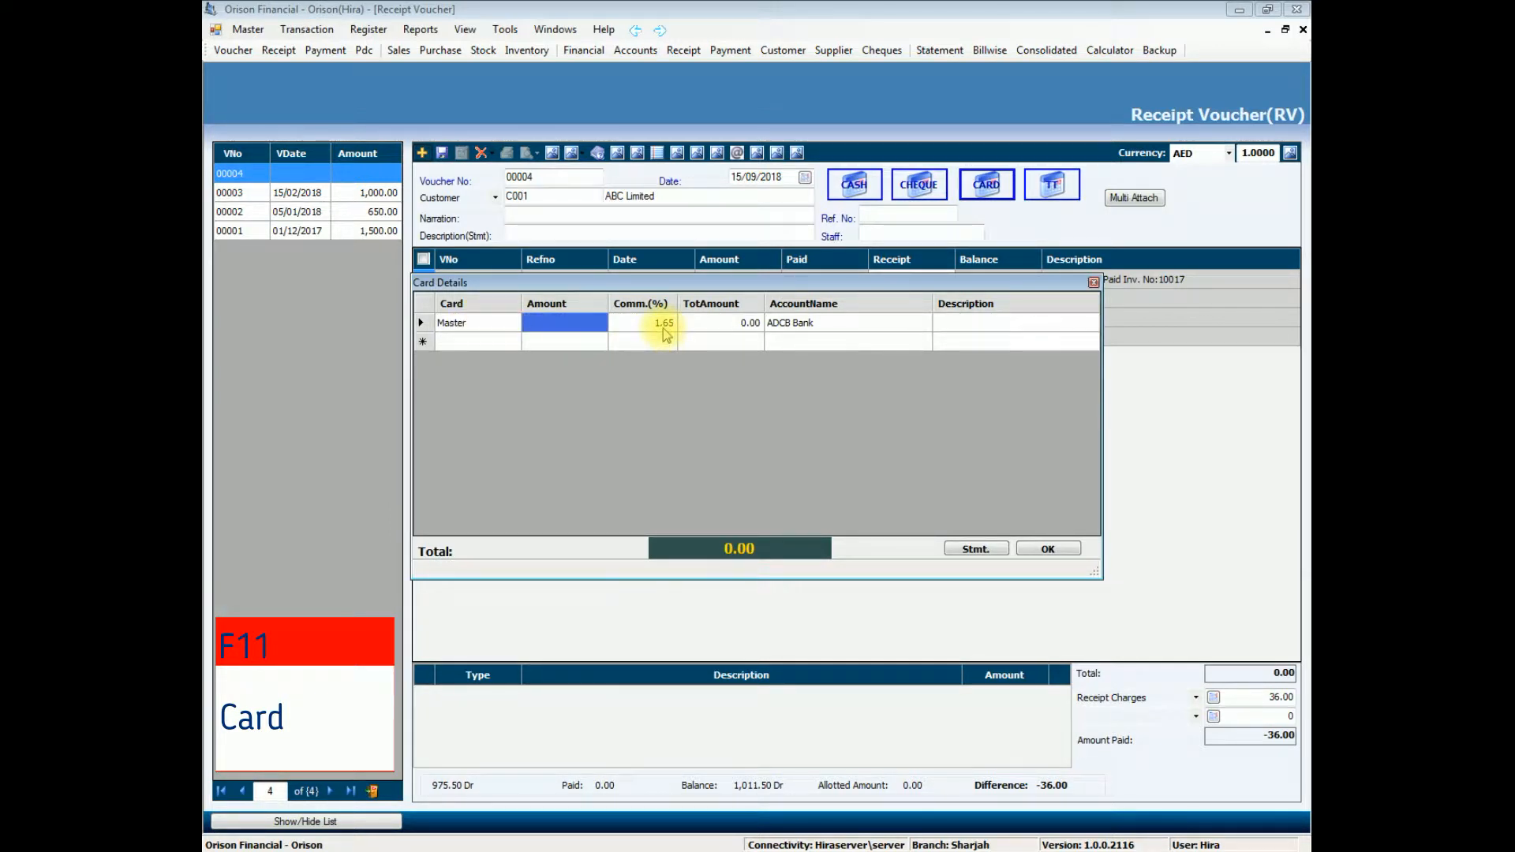
- Set the Master card receipt amount to 1200
click(574, 323)
text(1,2)
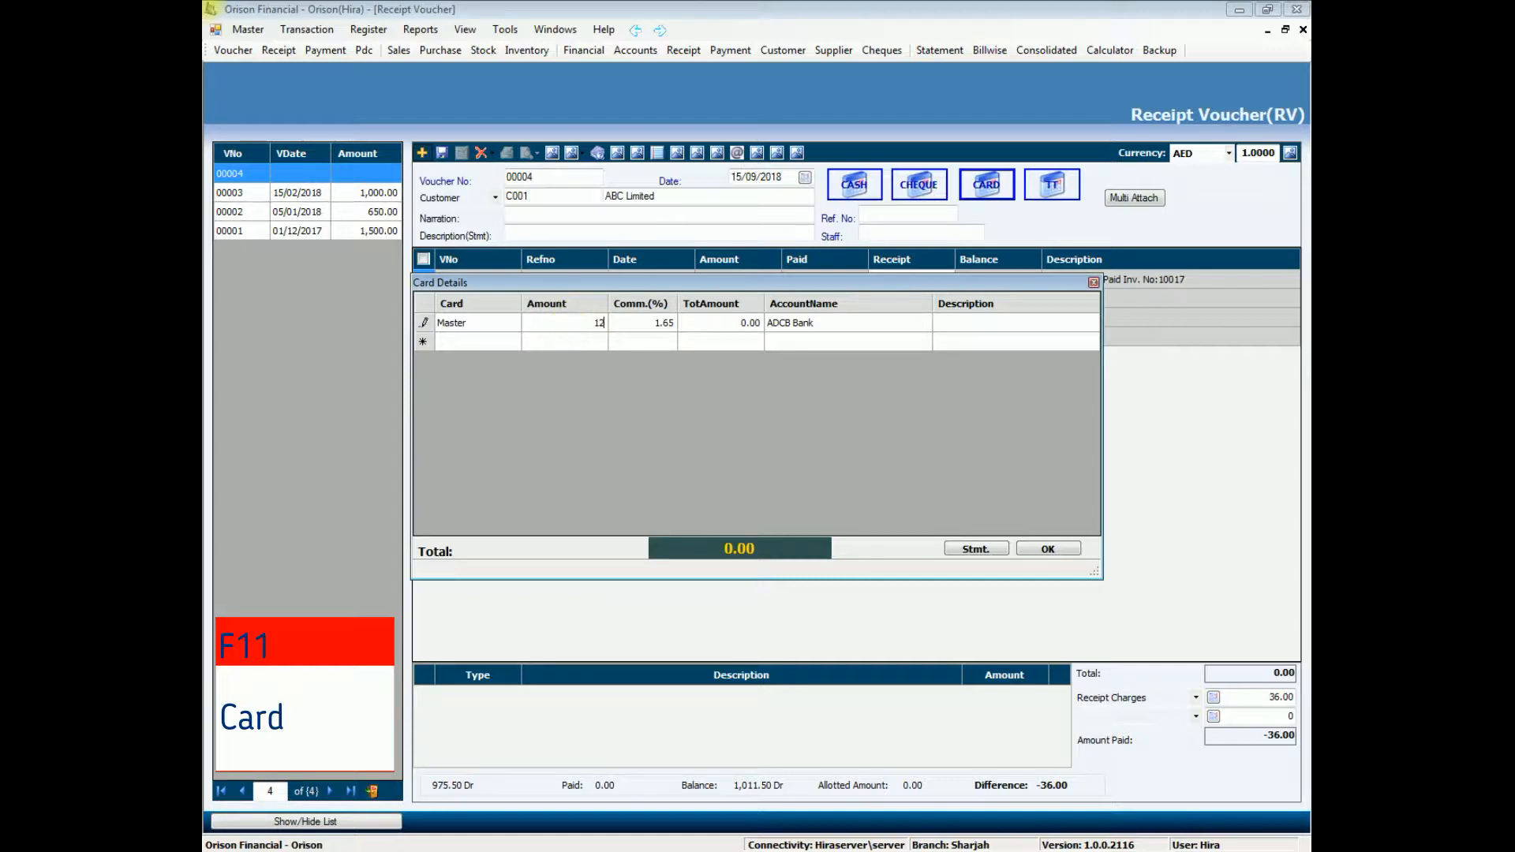
text(00)
key(Tab)
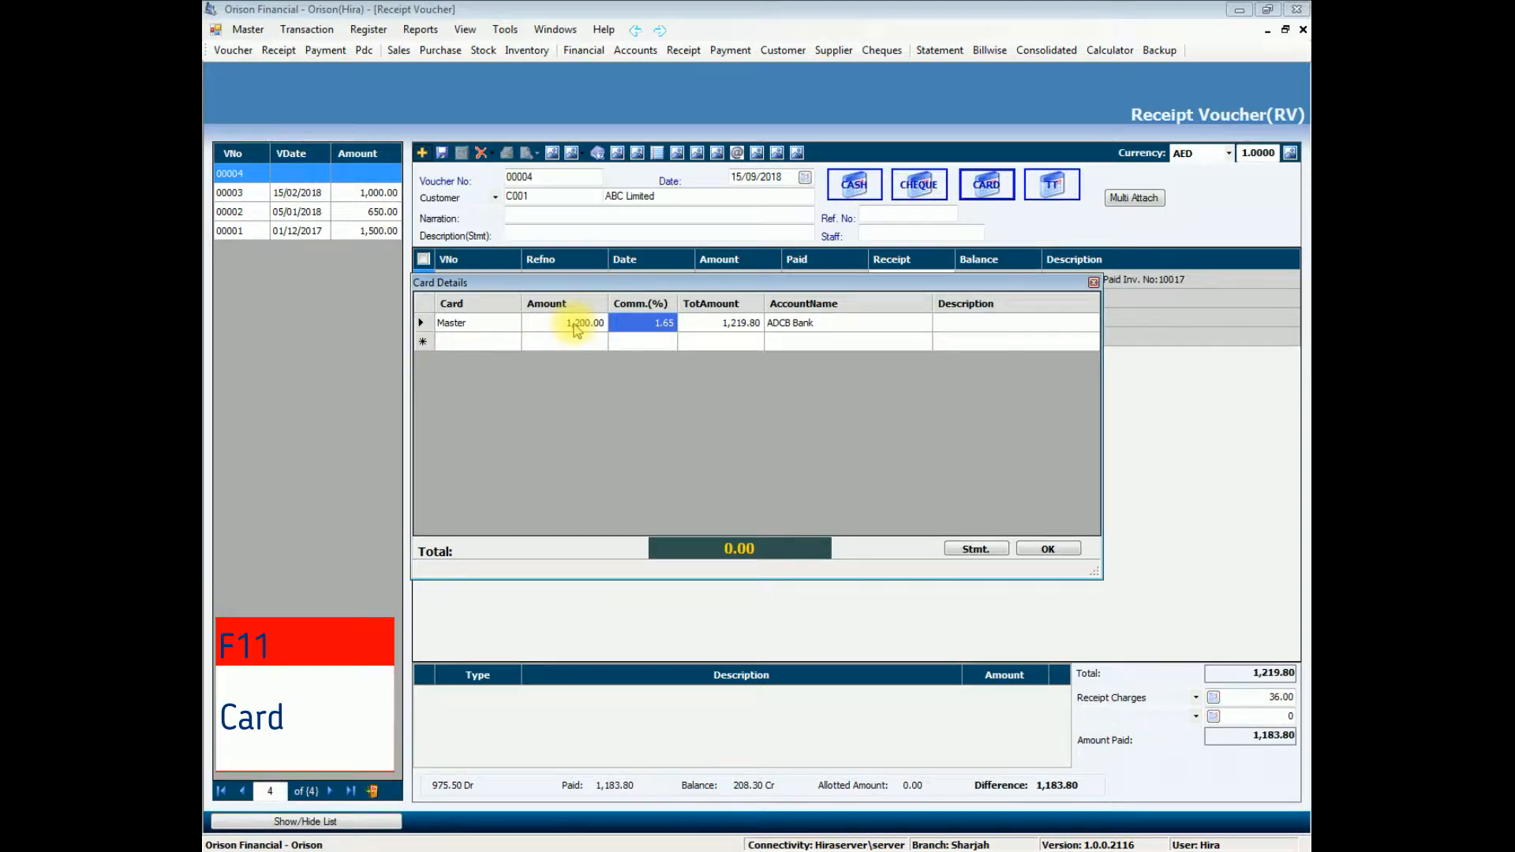
- Change the card receipt's account to Bank Account, add the description "test", and accept the card details
click(794, 324)
click(830, 324)
key(BackSpace)
key(Return)
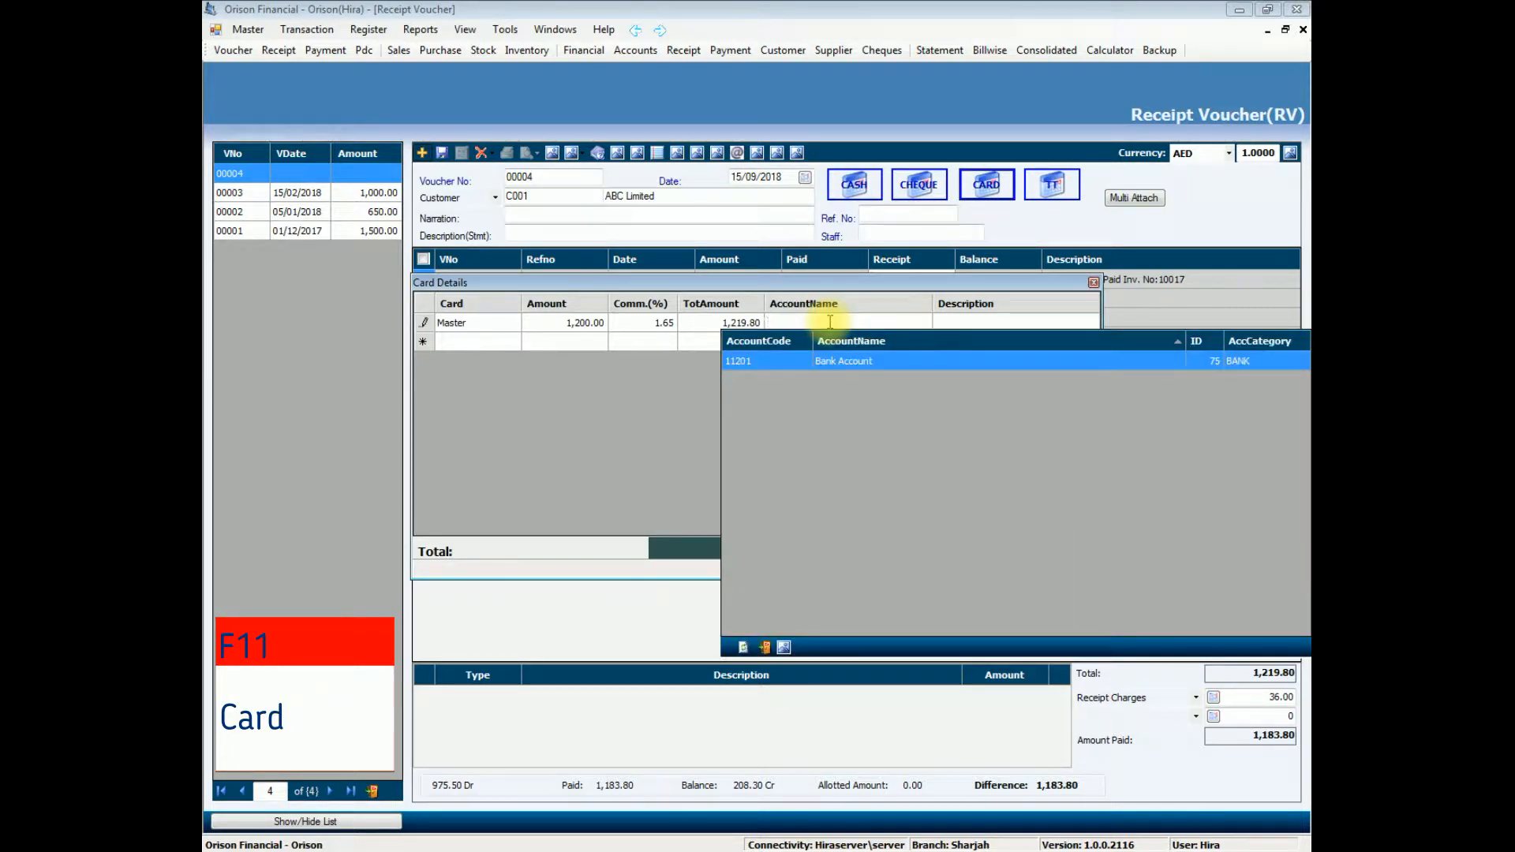
key(Return)
text(test)
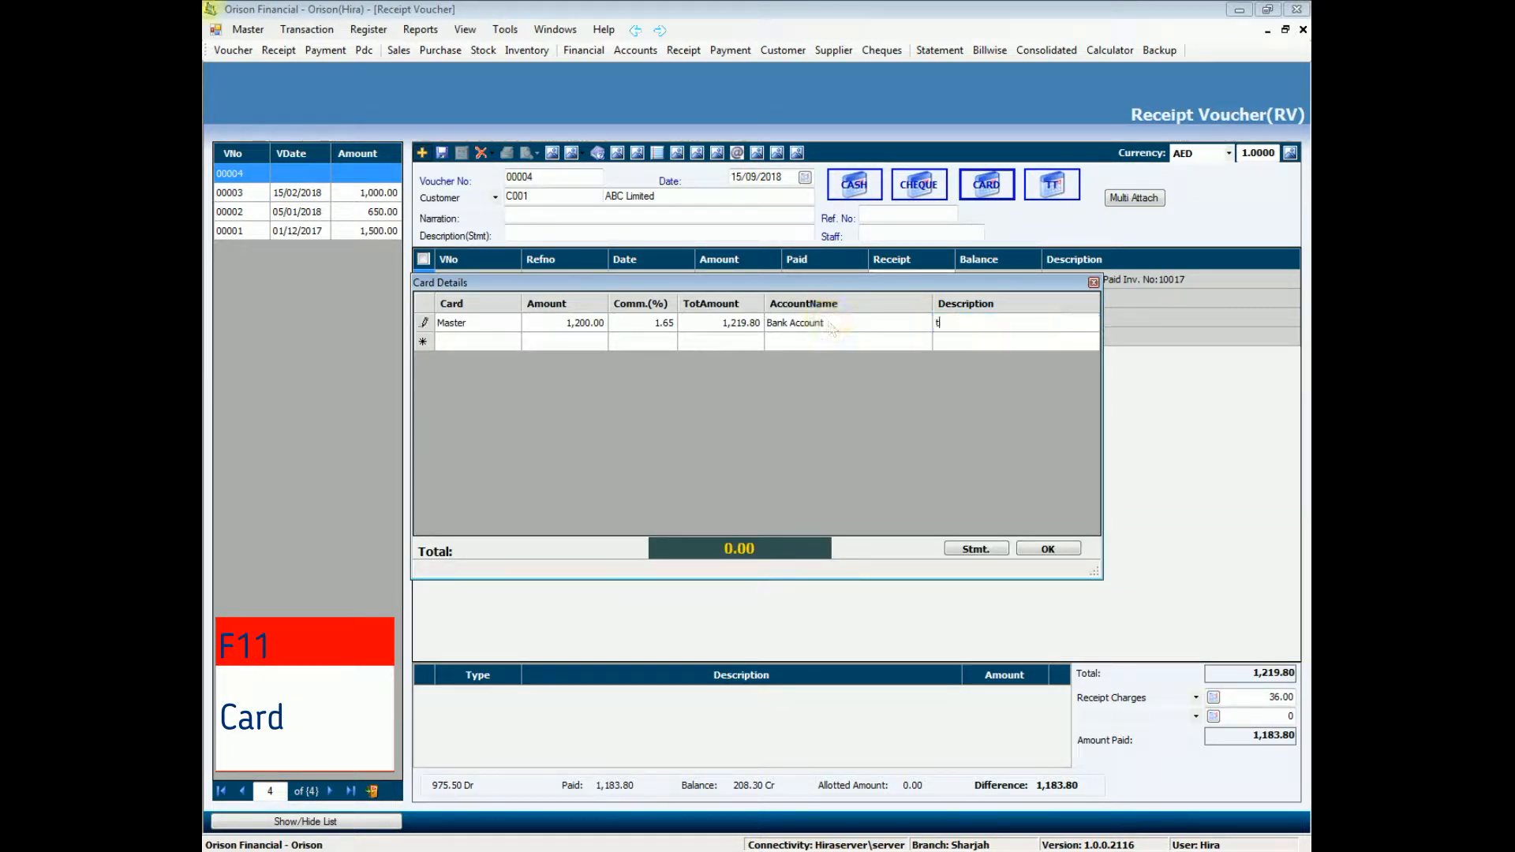
click(1068, 553)
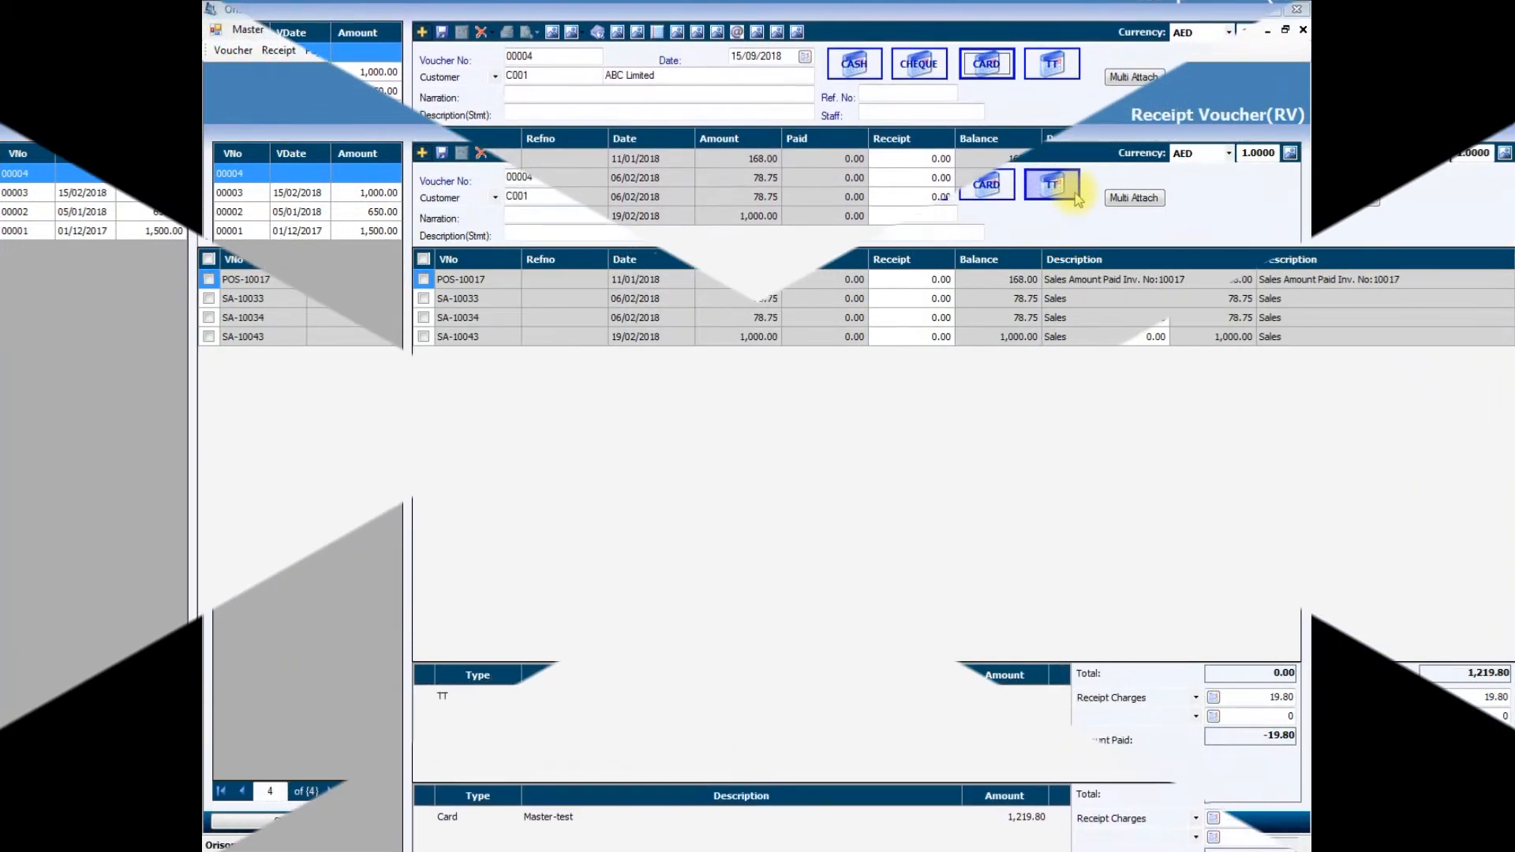
- Start a TT receipt on the voucher with TT number 1002510 and a total amount of 1200
click(1075, 197)
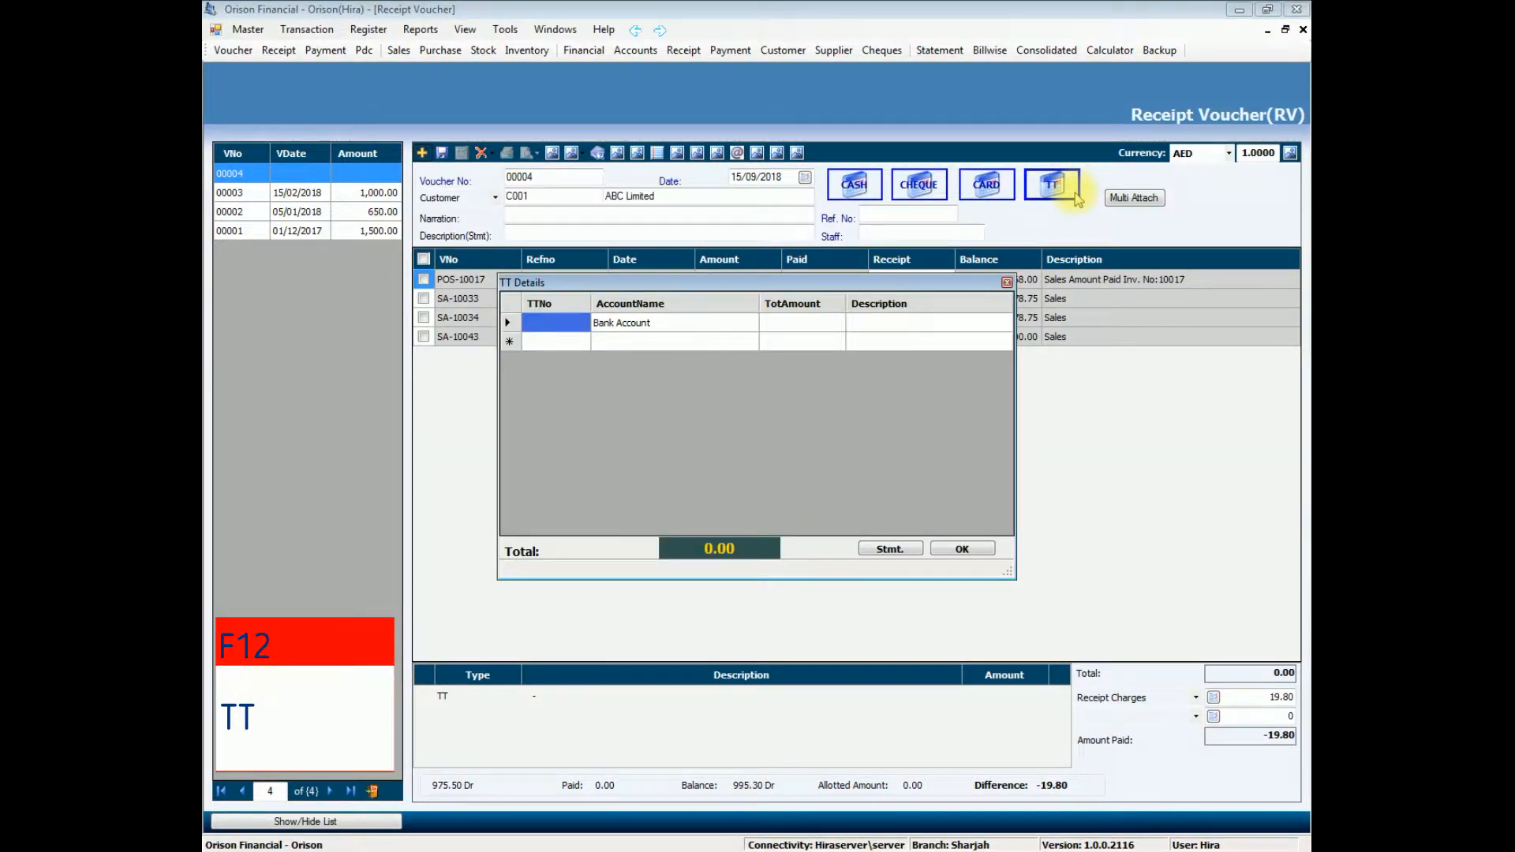
click(571, 328)
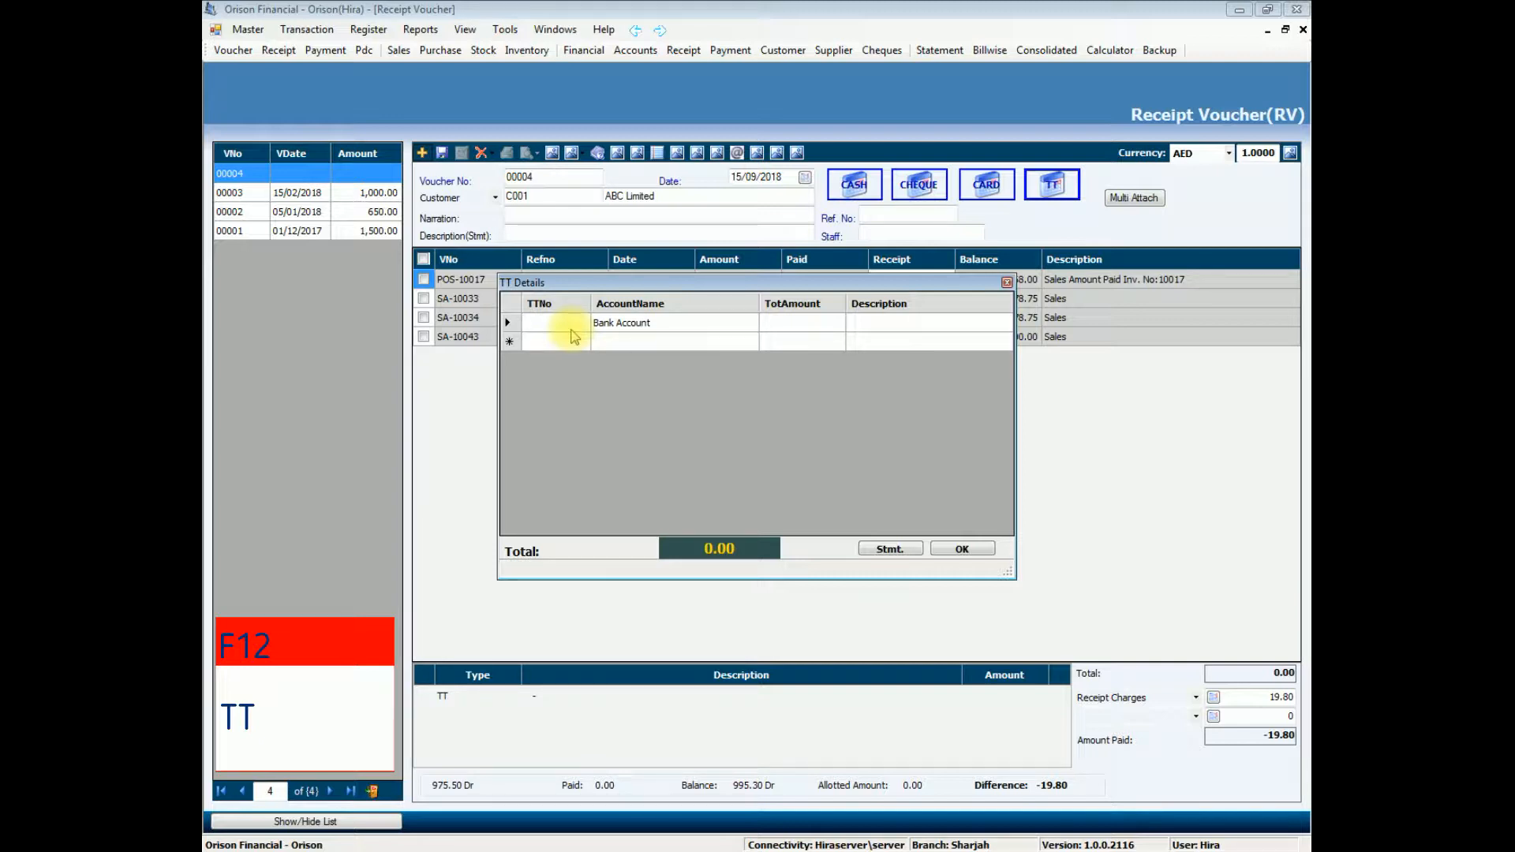
text(1)
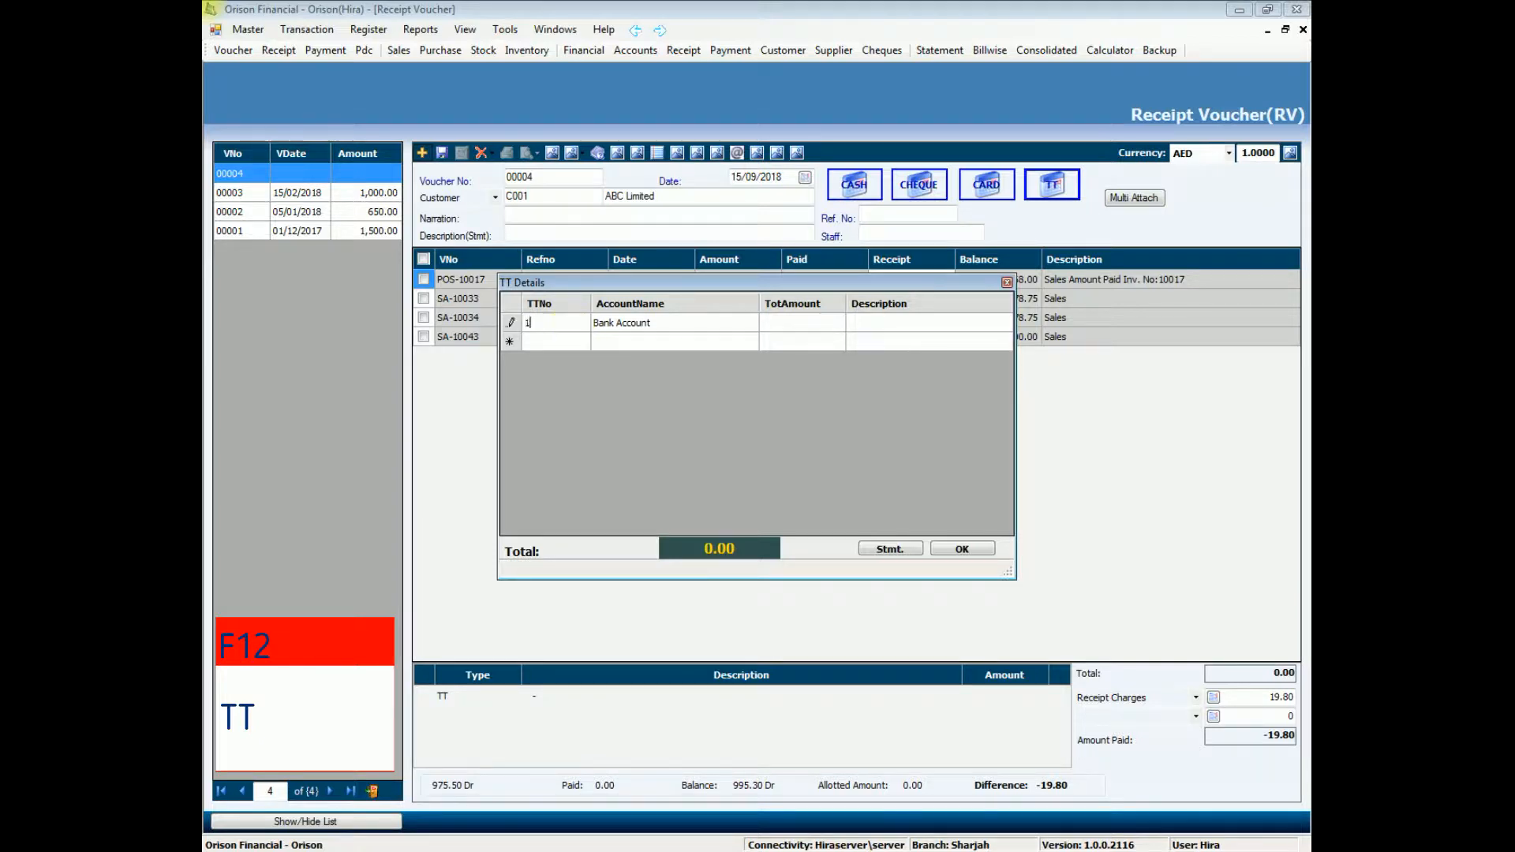
text(002510)
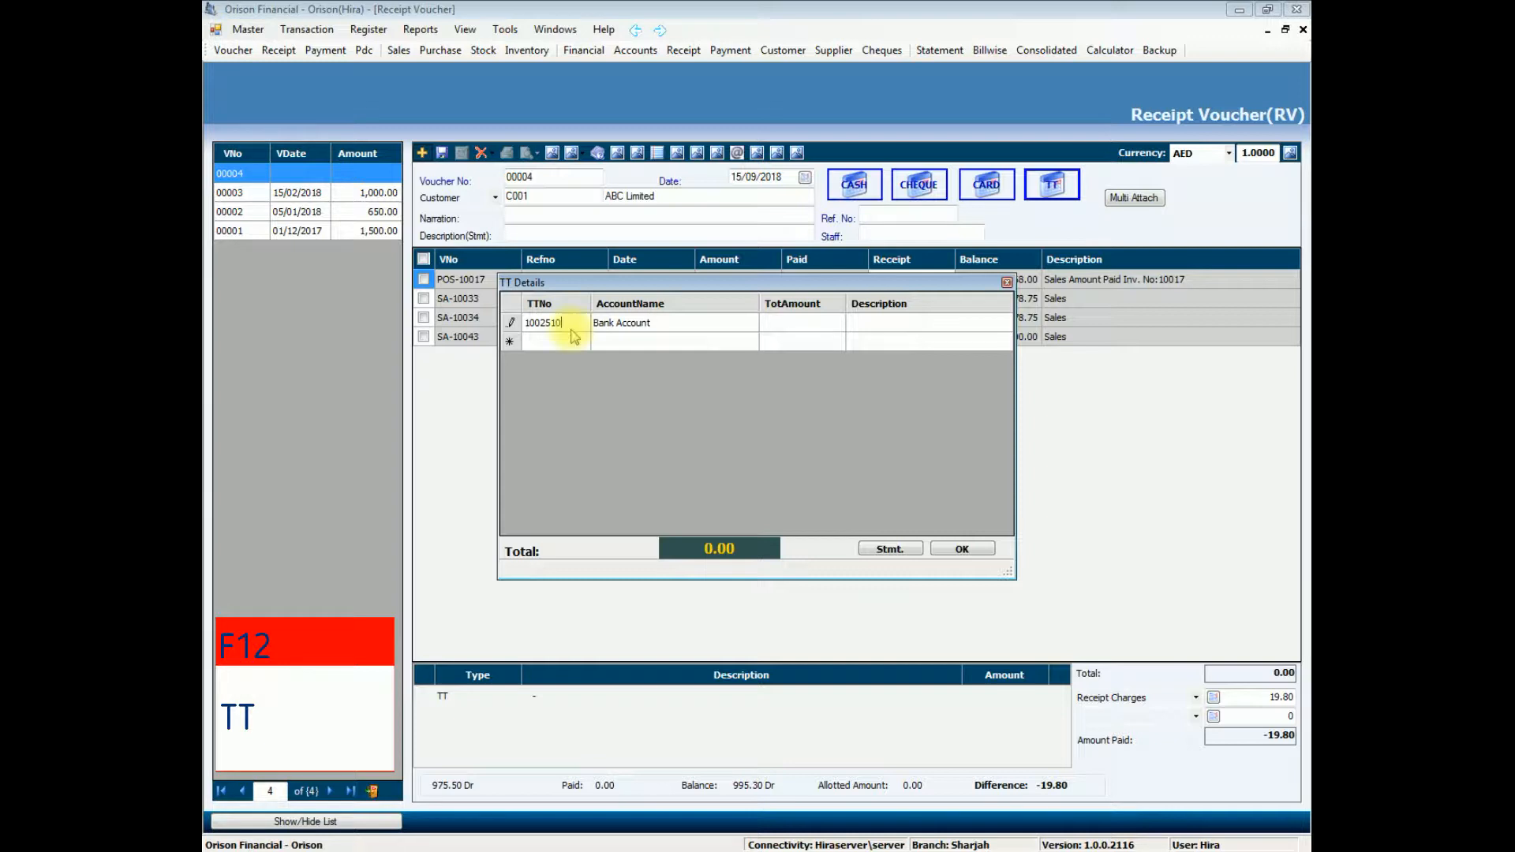
click(770, 324)
text(1,200)
key(Tab)
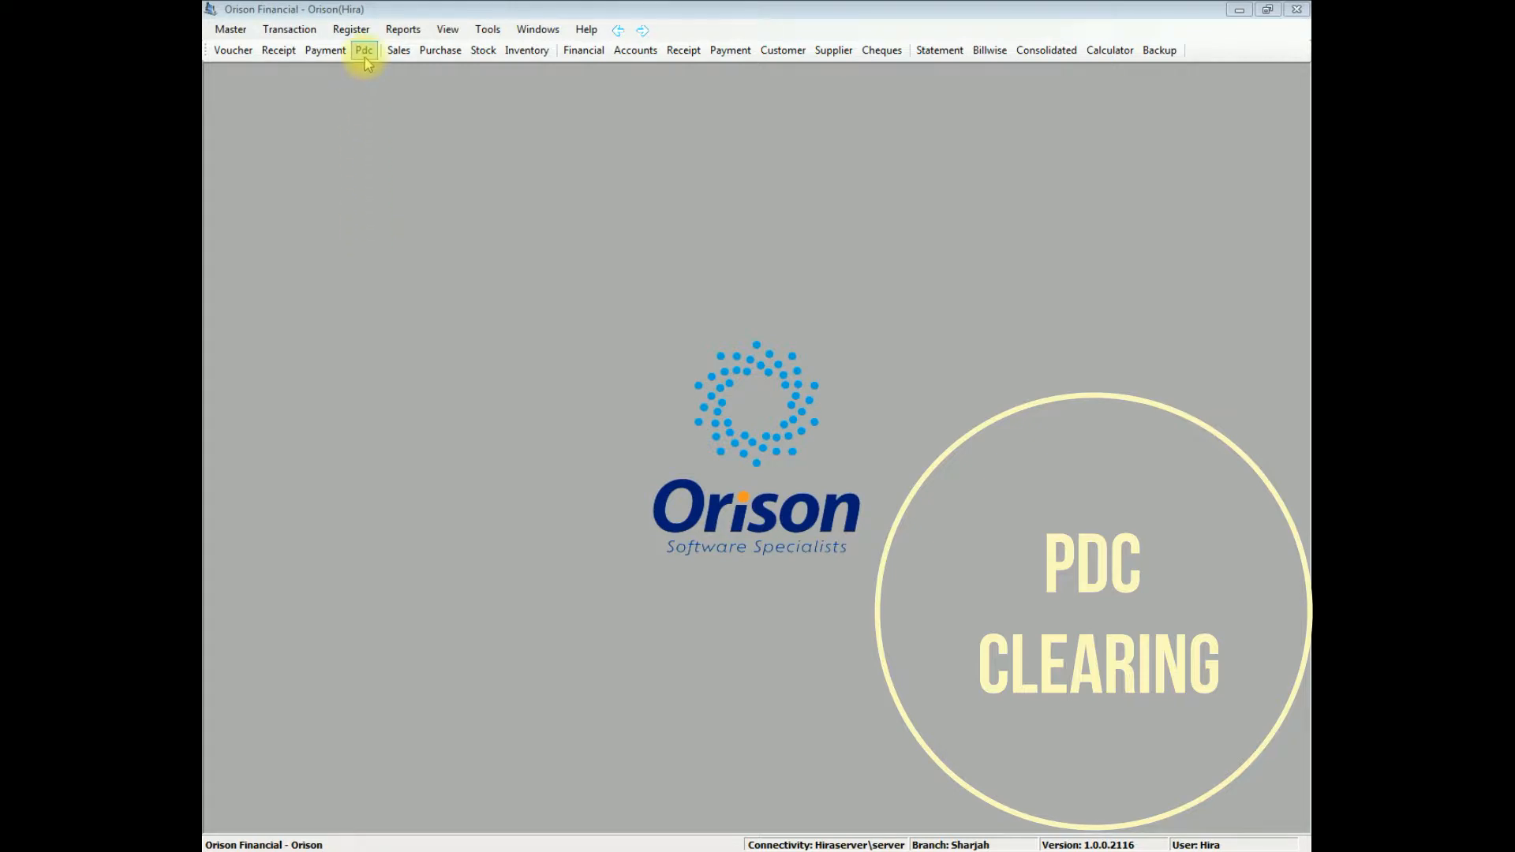
- Open PDC Clearing and create a new clearing voucher dated 13/09/2018
click(289, 29)
click(316, 220)
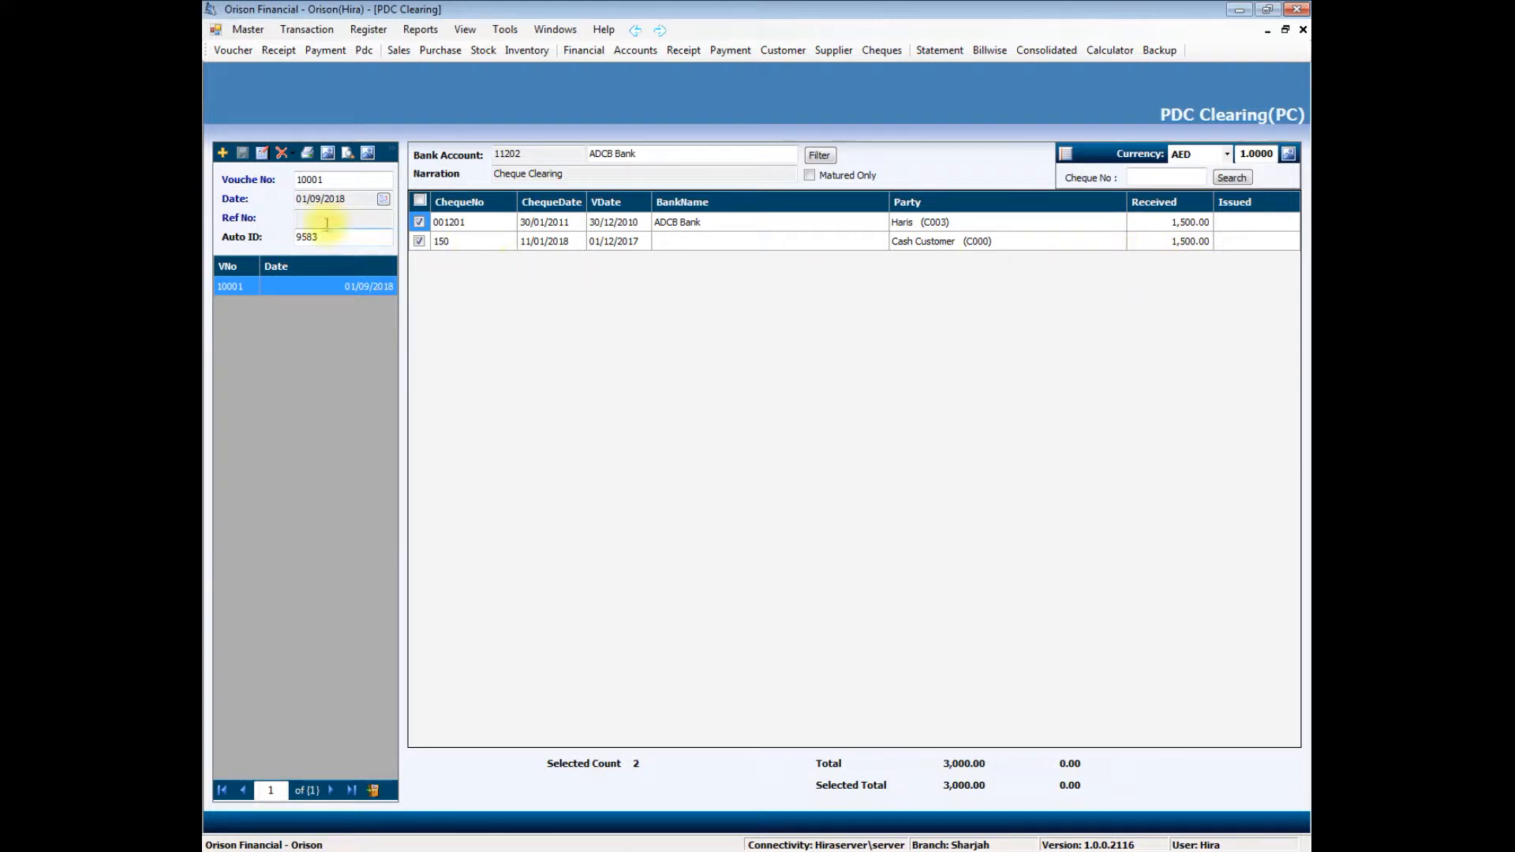
click(223, 153)
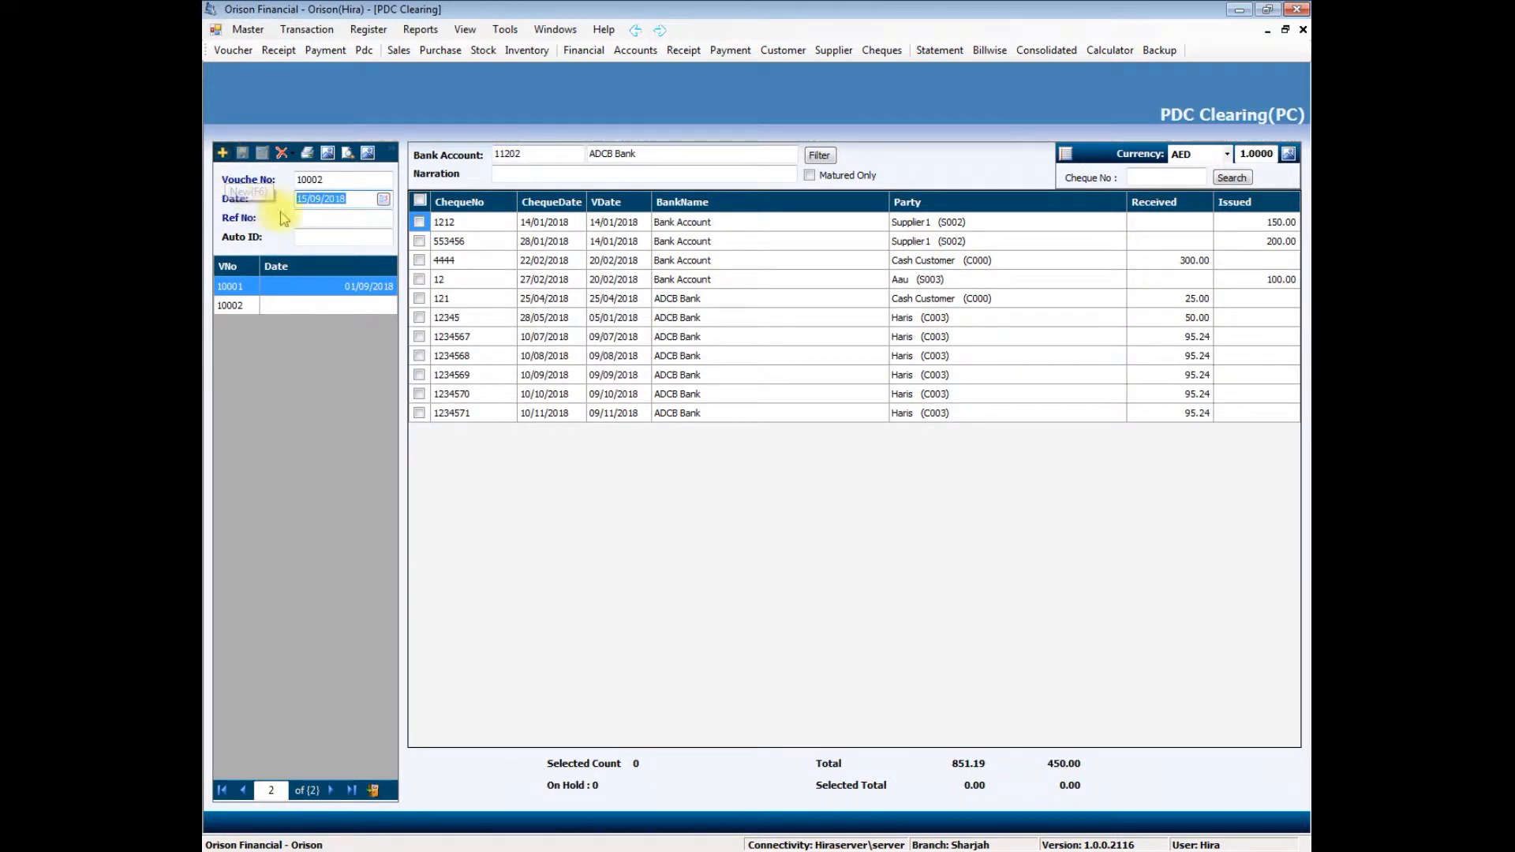
click(383, 198)
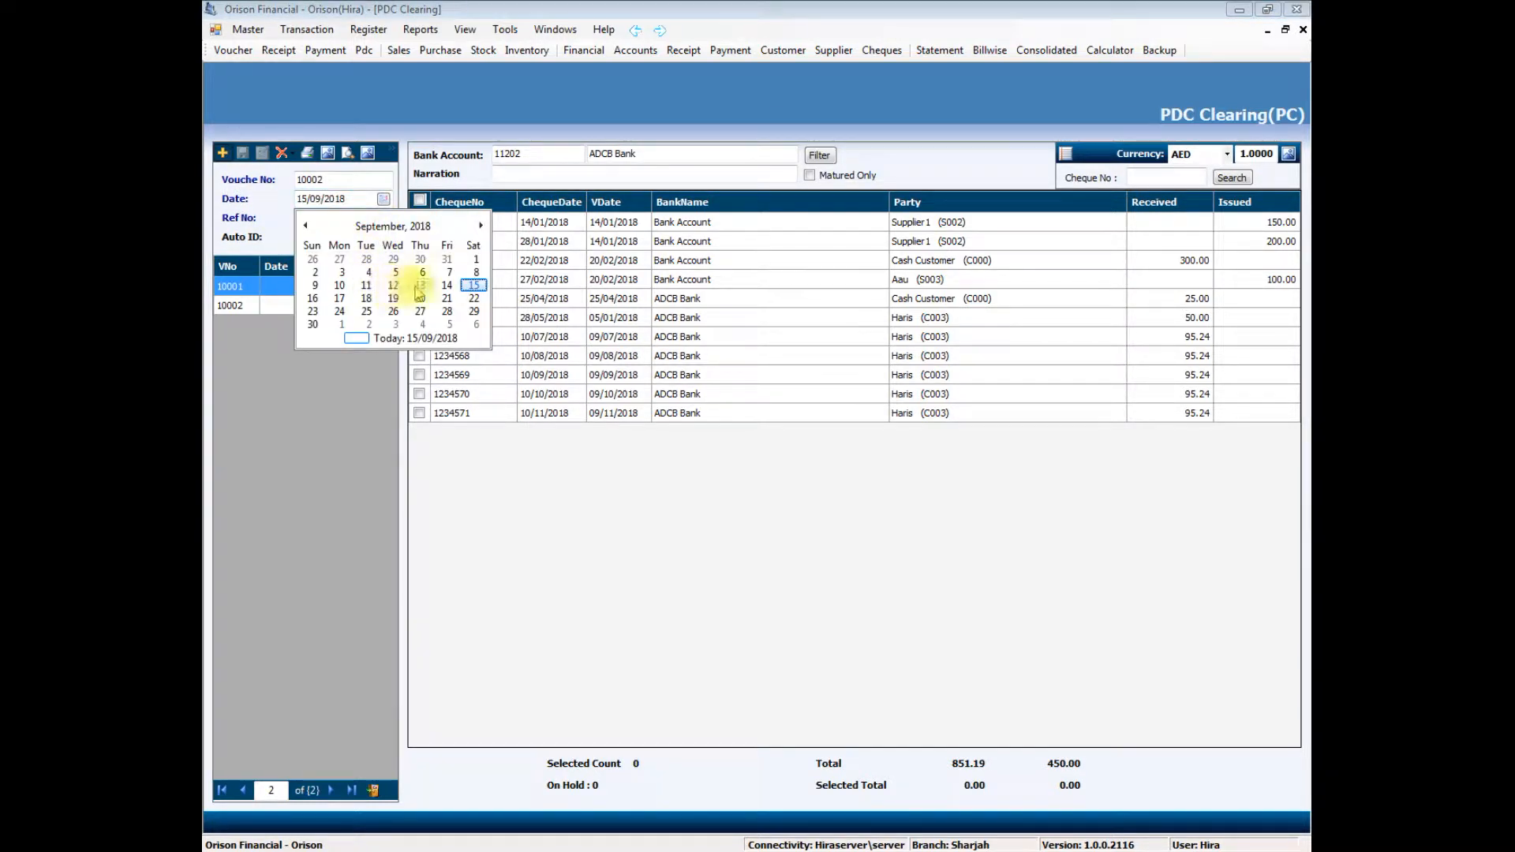
click(420, 286)
click(320, 219)
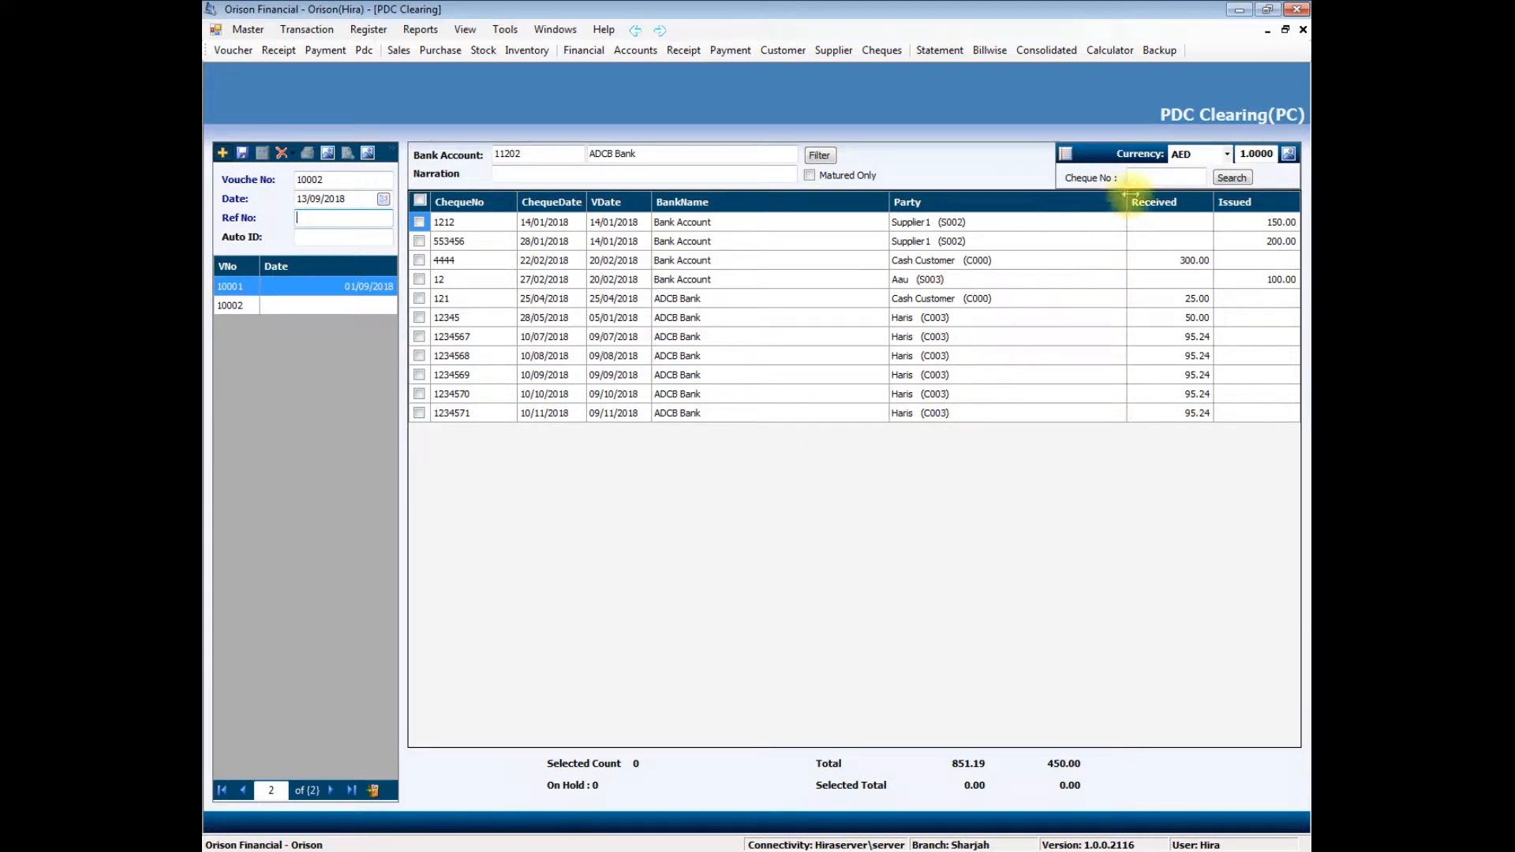
- Search for cheque number 121, select that cheque for clearing, and save the clearing voucher
click(1152, 177)
text(121)
click(1232, 177)
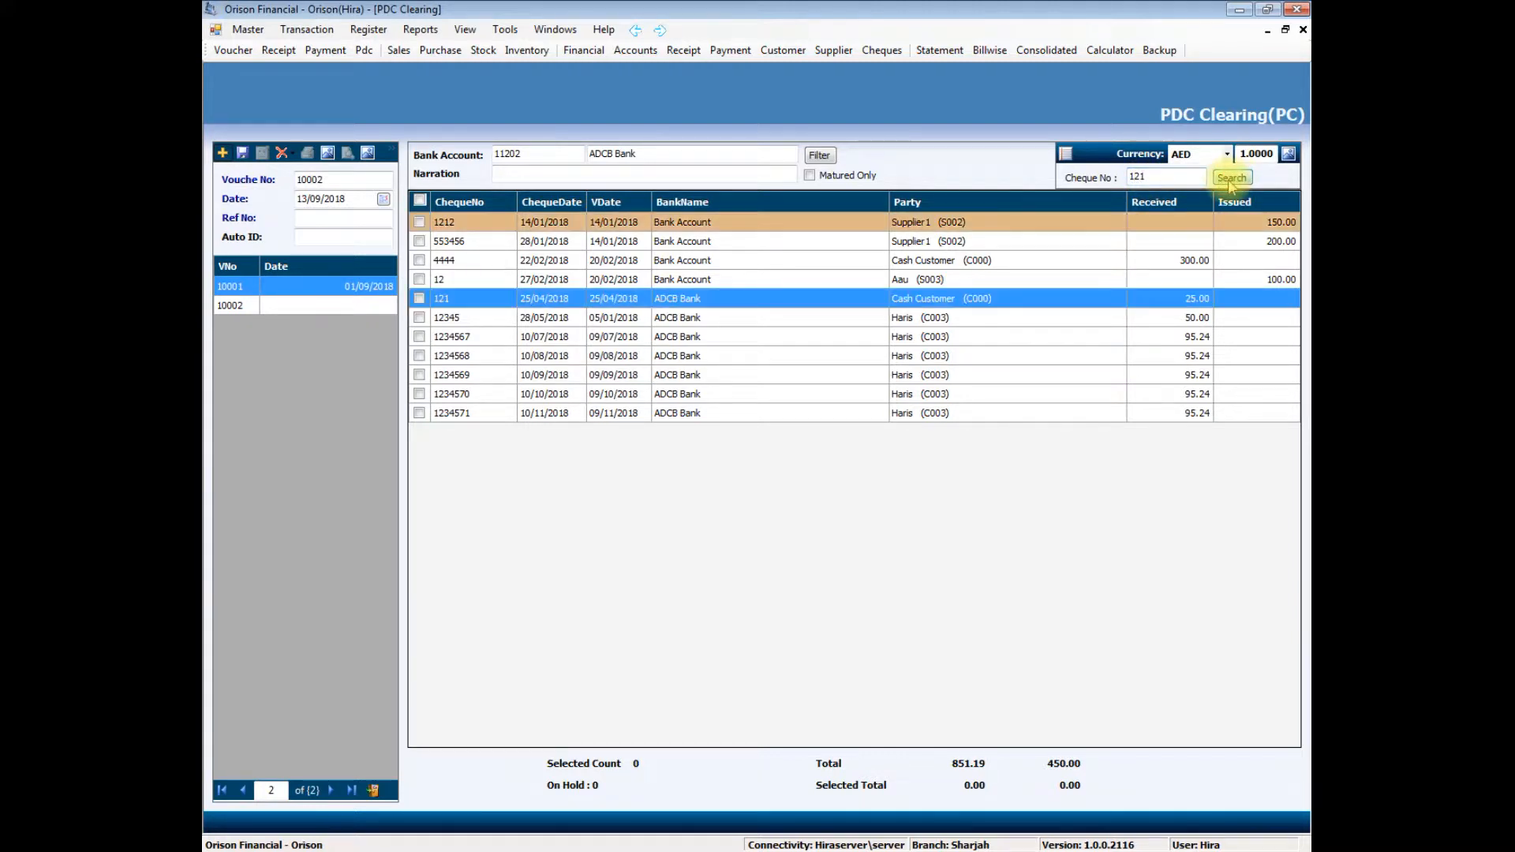
click(419, 298)
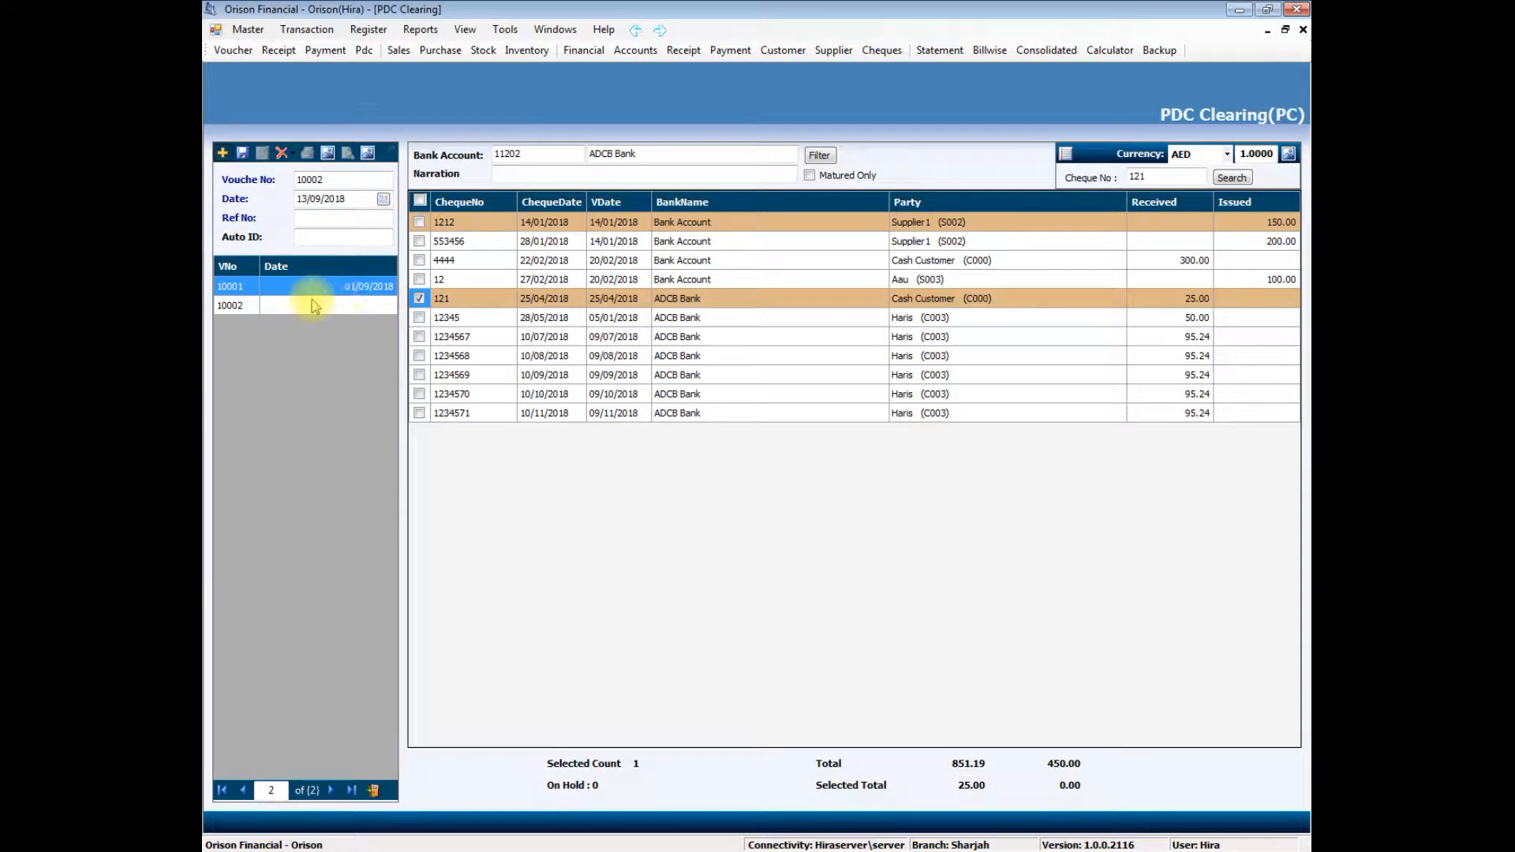
click(244, 154)
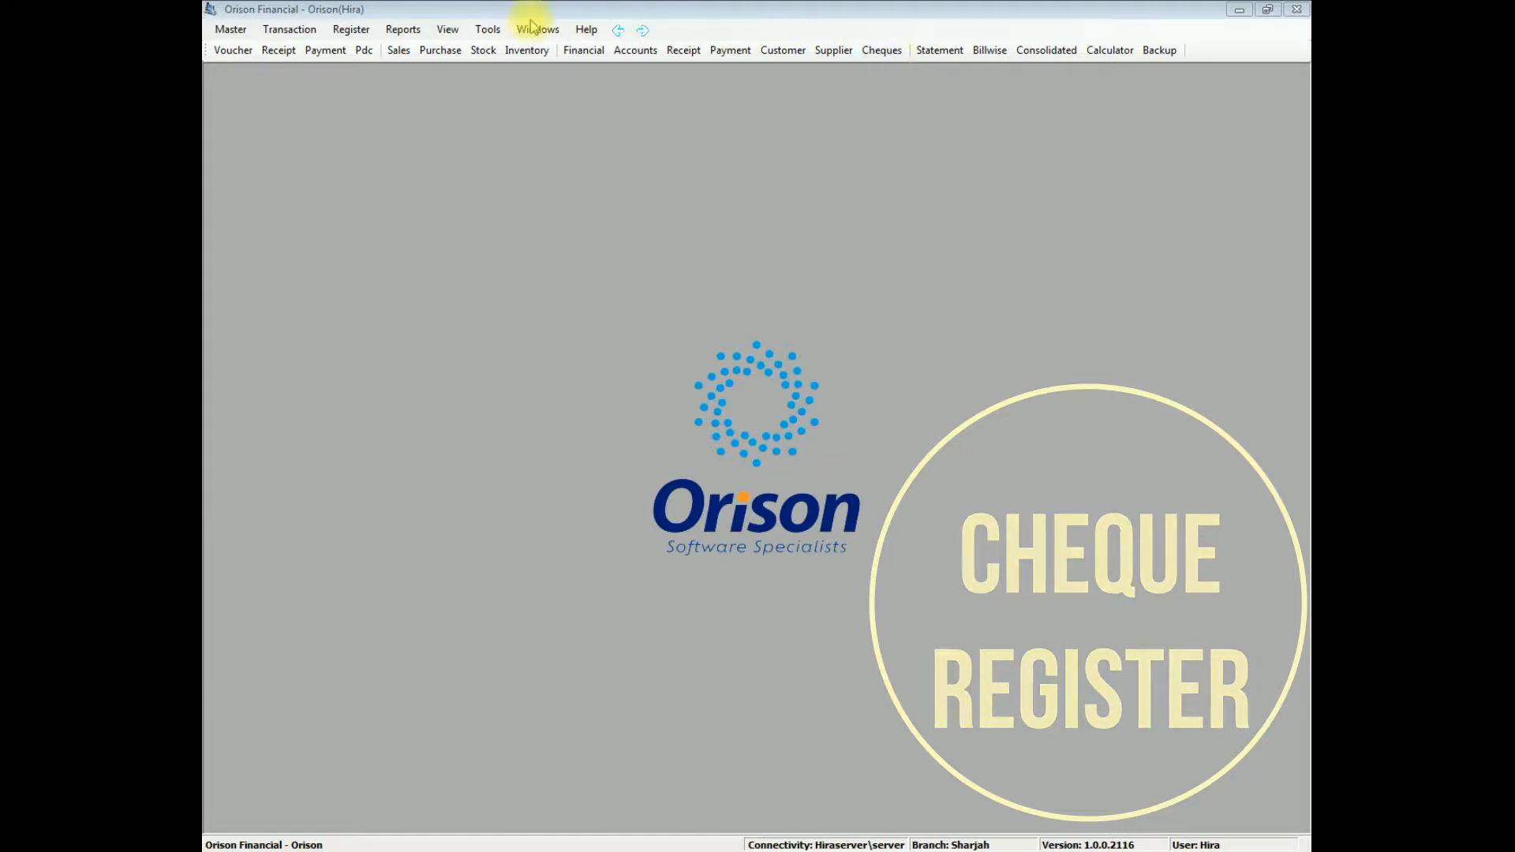
- Open the cheque register, list the cheques with status All, and bring up the options for a listed cheque
click(351, 30)
click(374, 106)
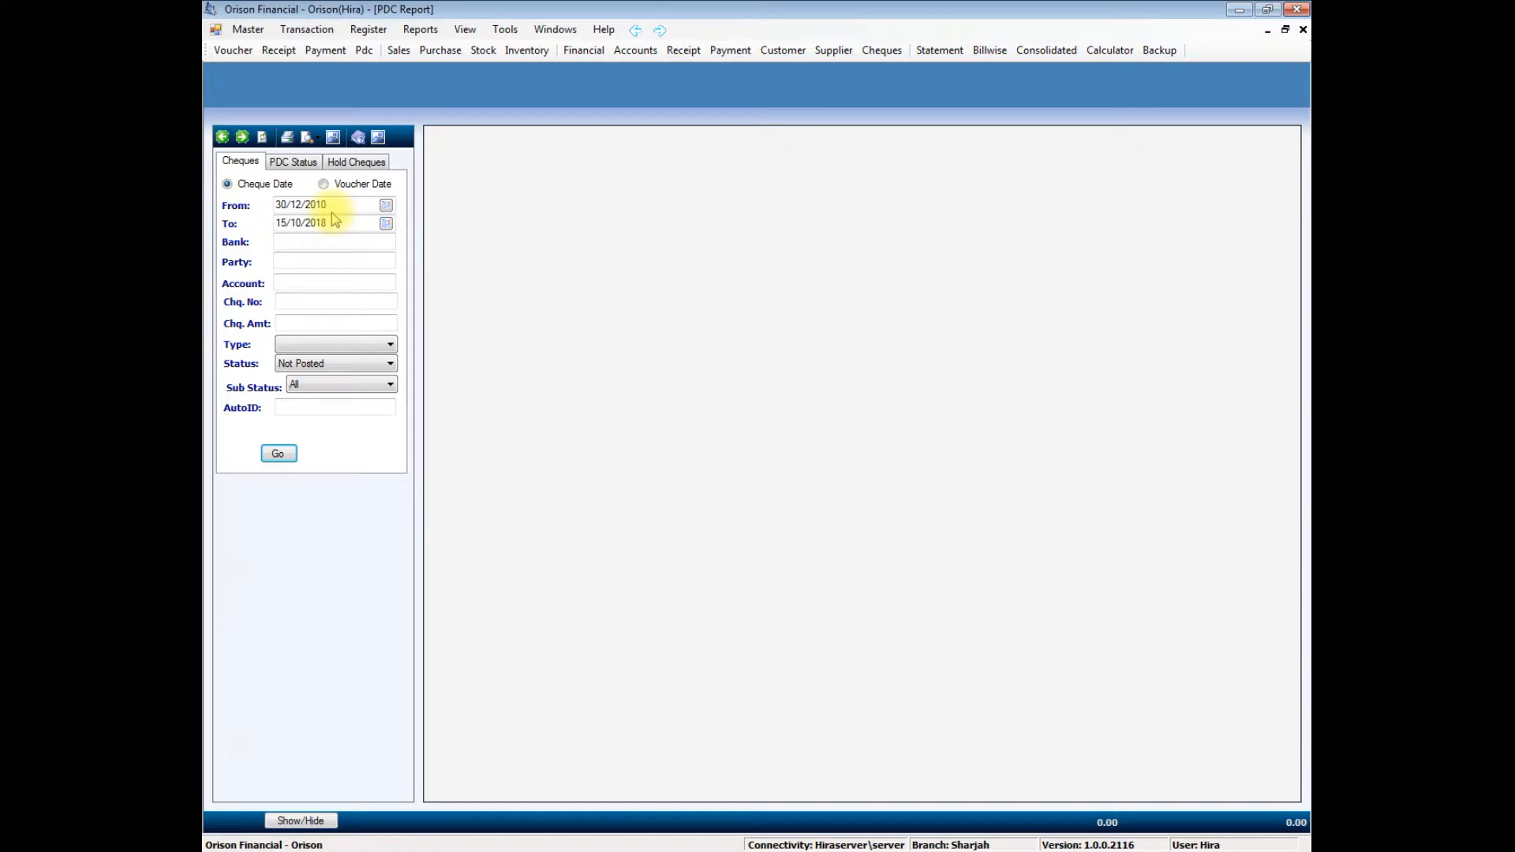
click(331, 366)
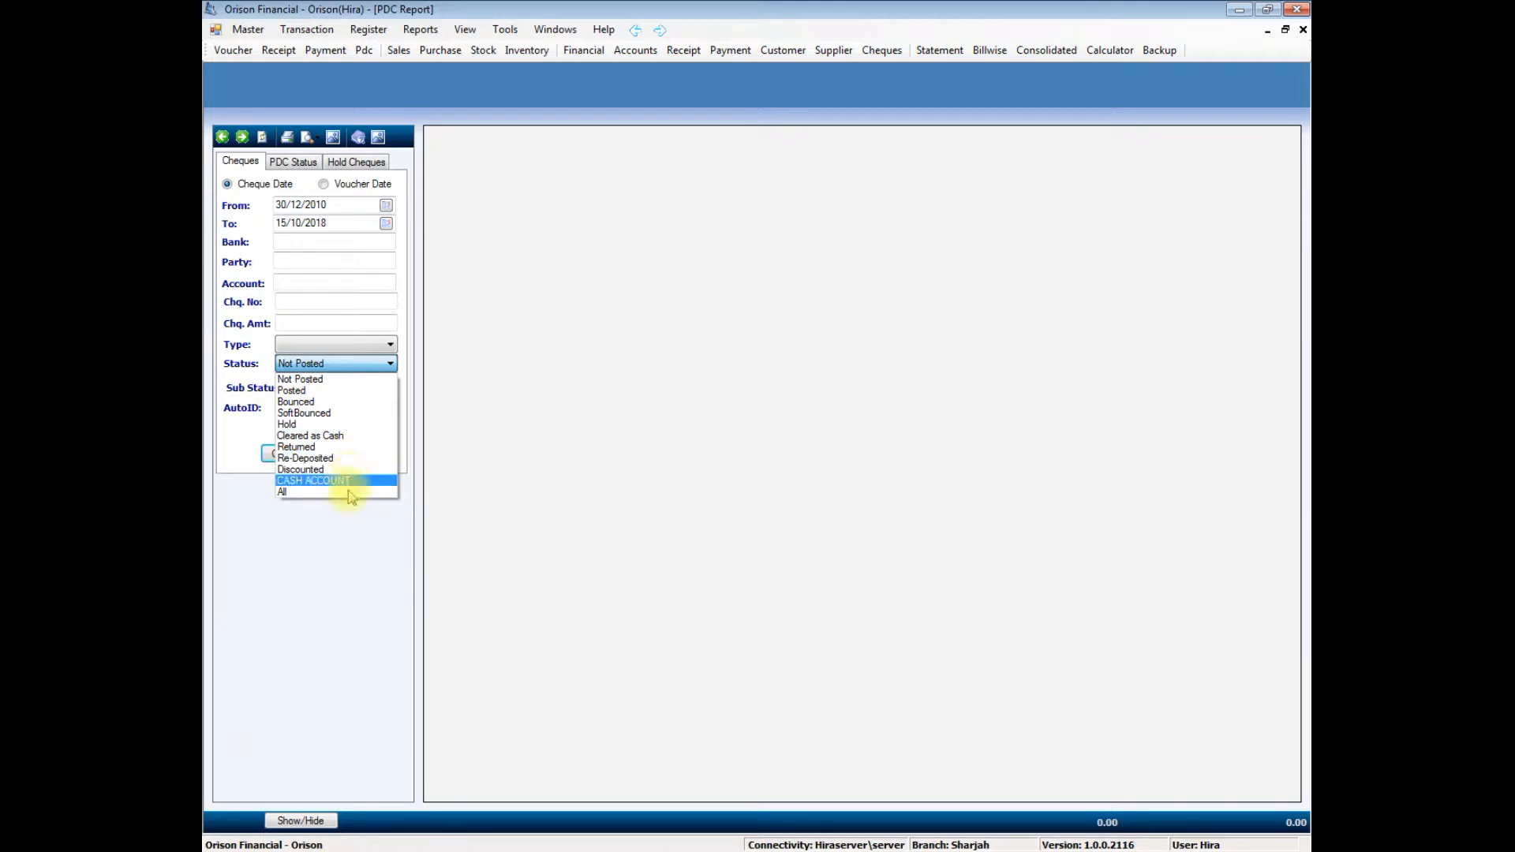
click(339, 536)
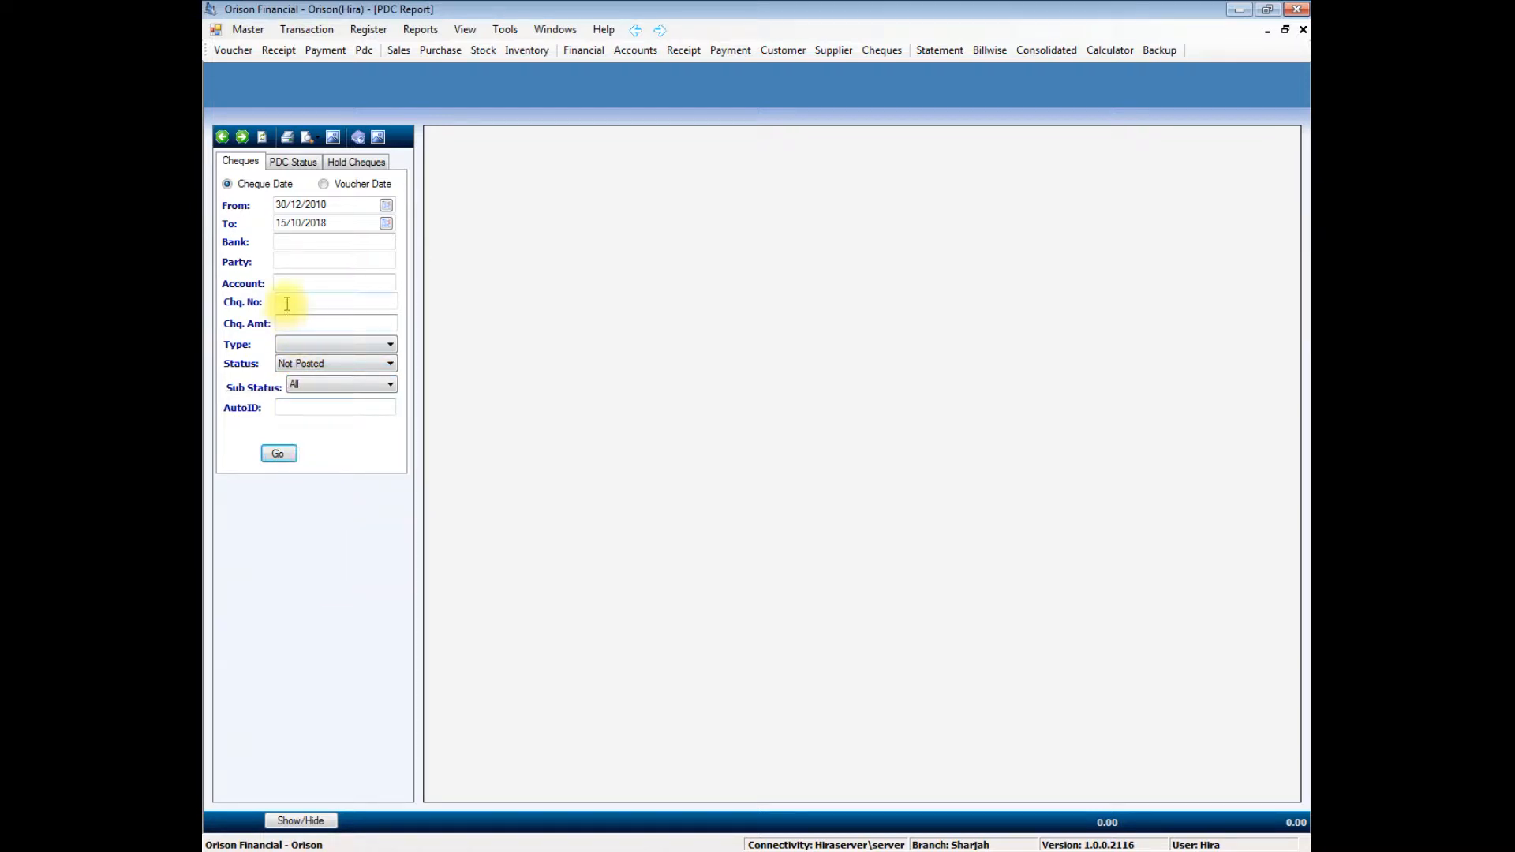
click(301, 363)
click(304, 473)
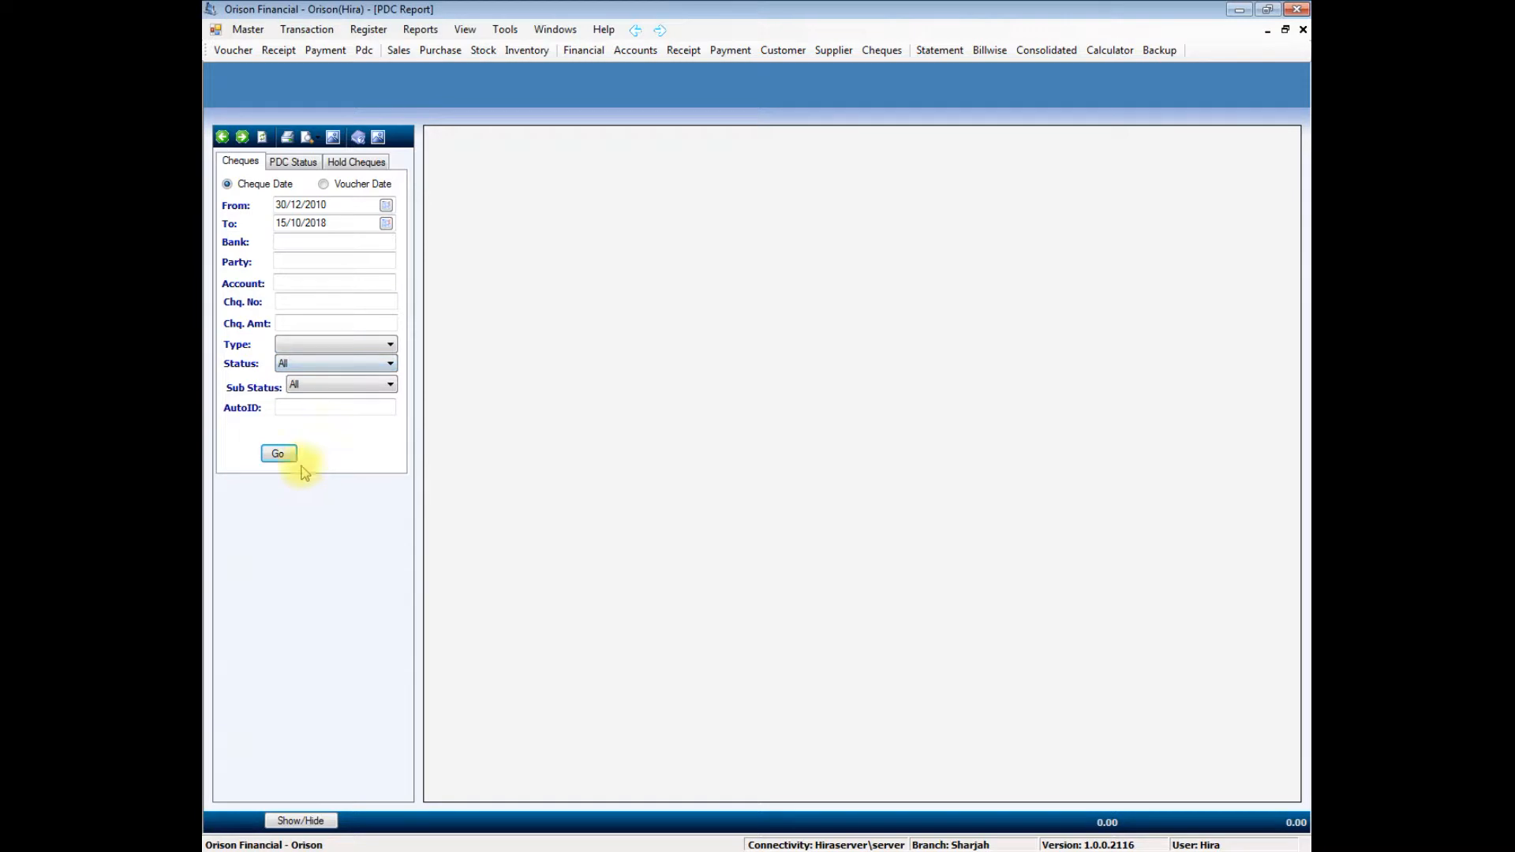
click(278, 454)
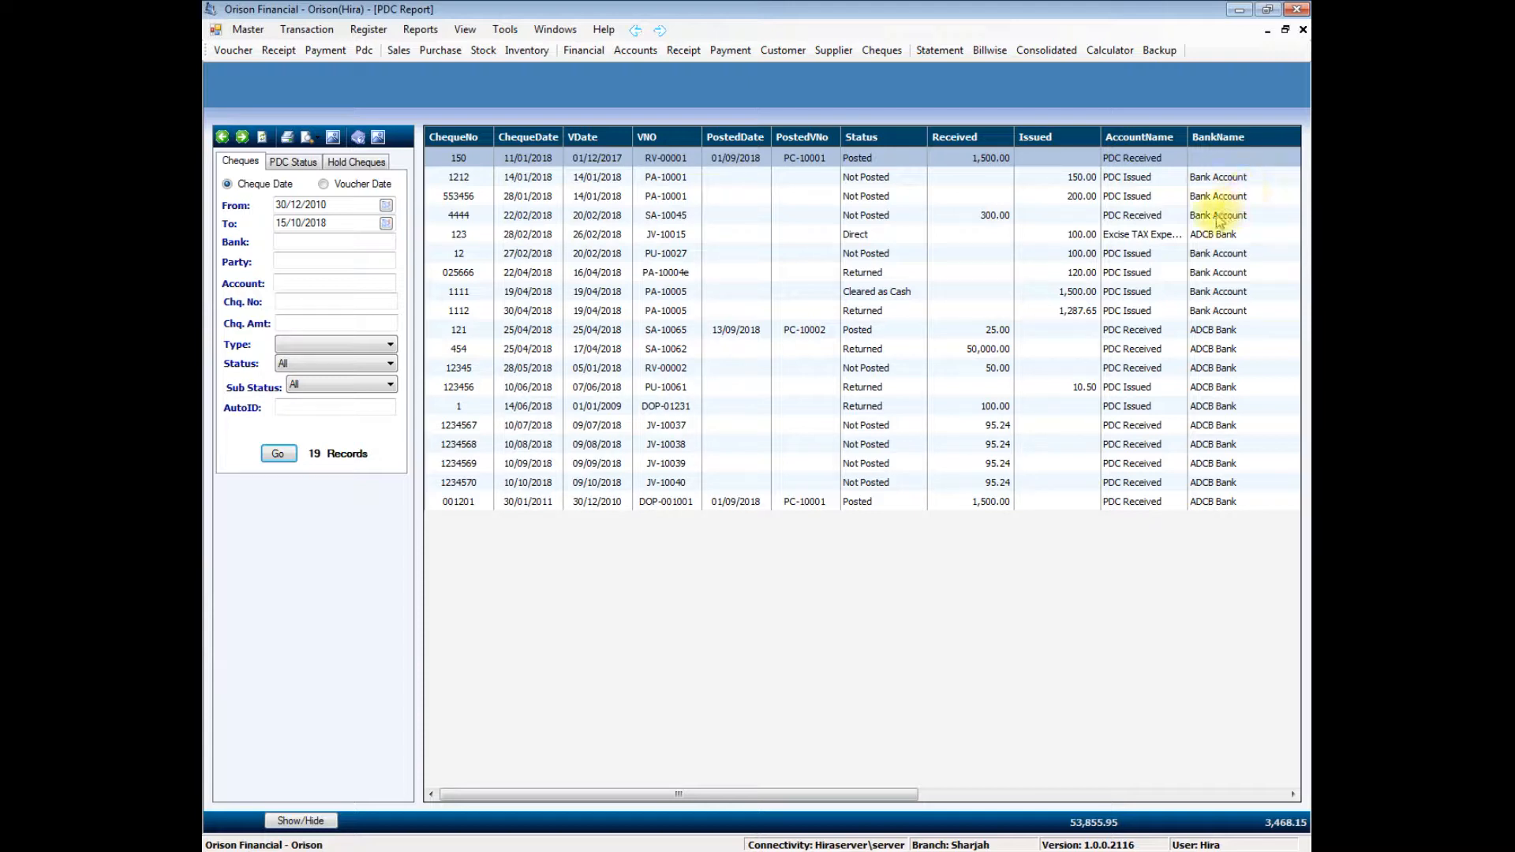
right_click(895, 261)
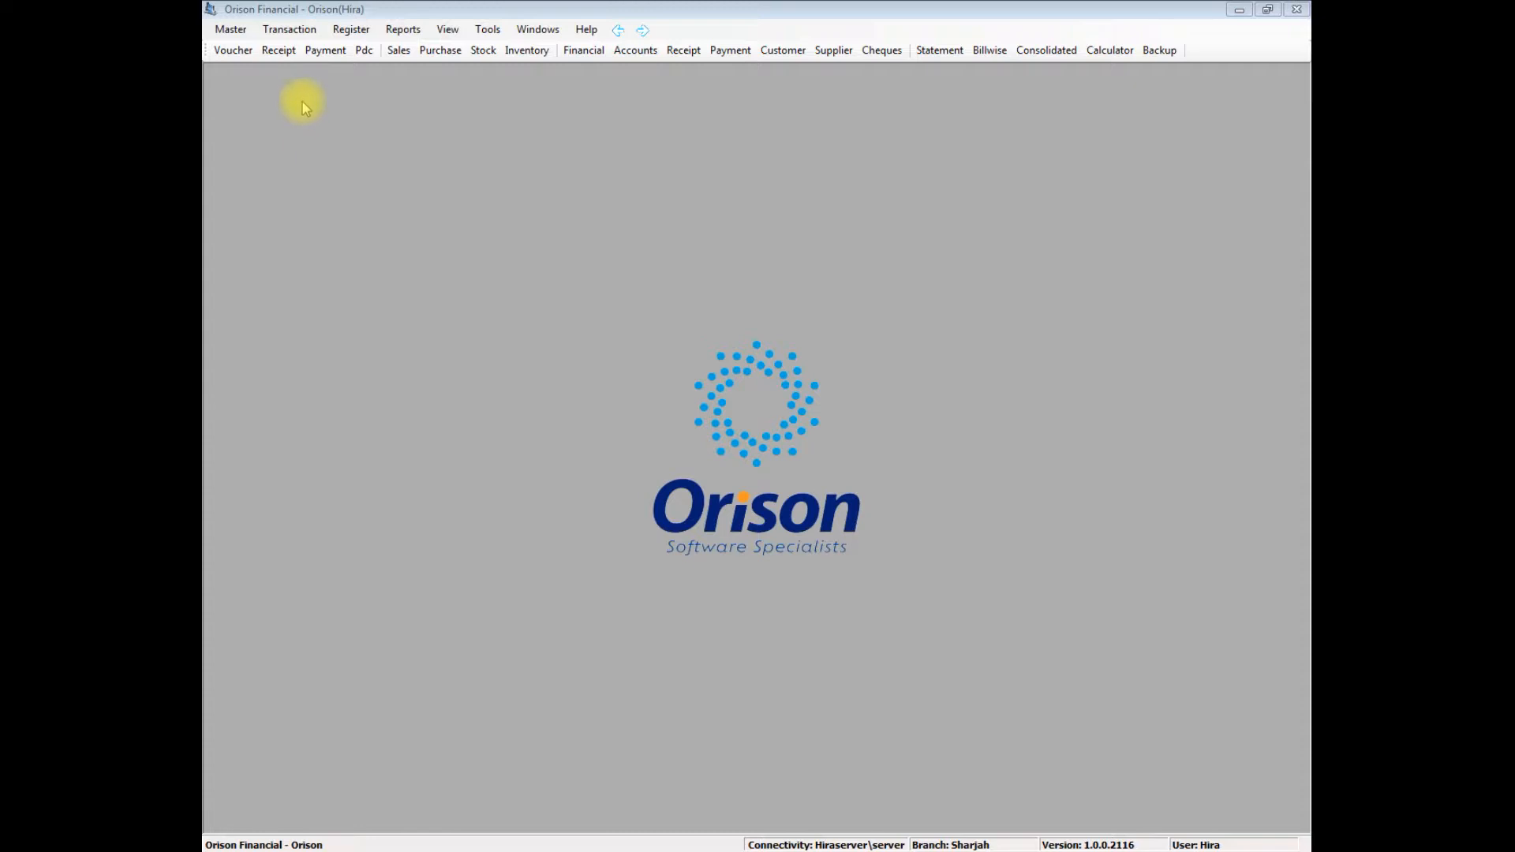
- Open Bank Reconciliation and list the ADCB Bank transactions with Show All enabled
click(298, 33)
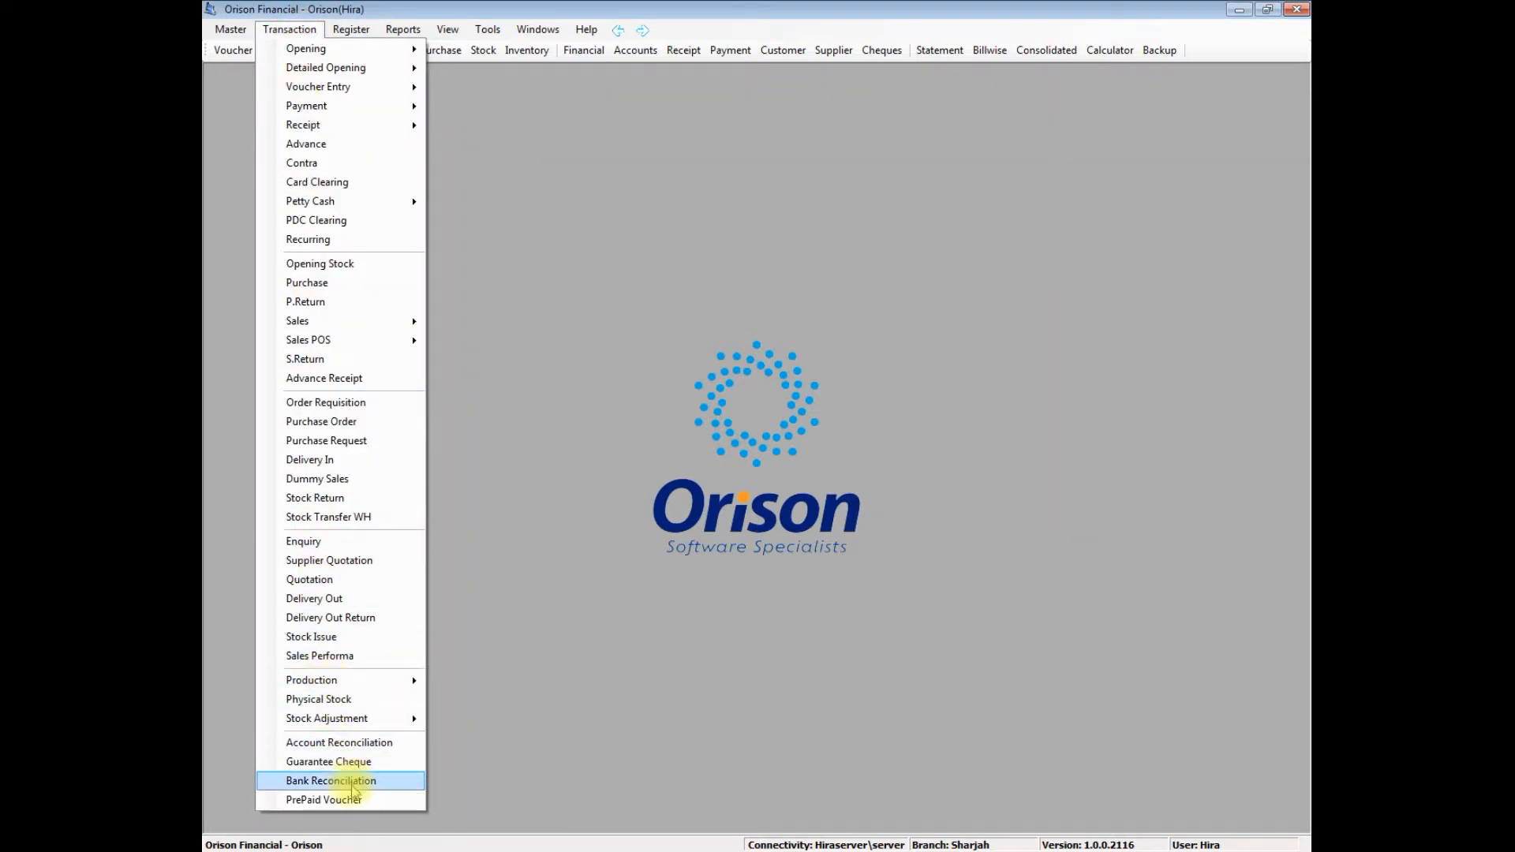
click(395, 791)
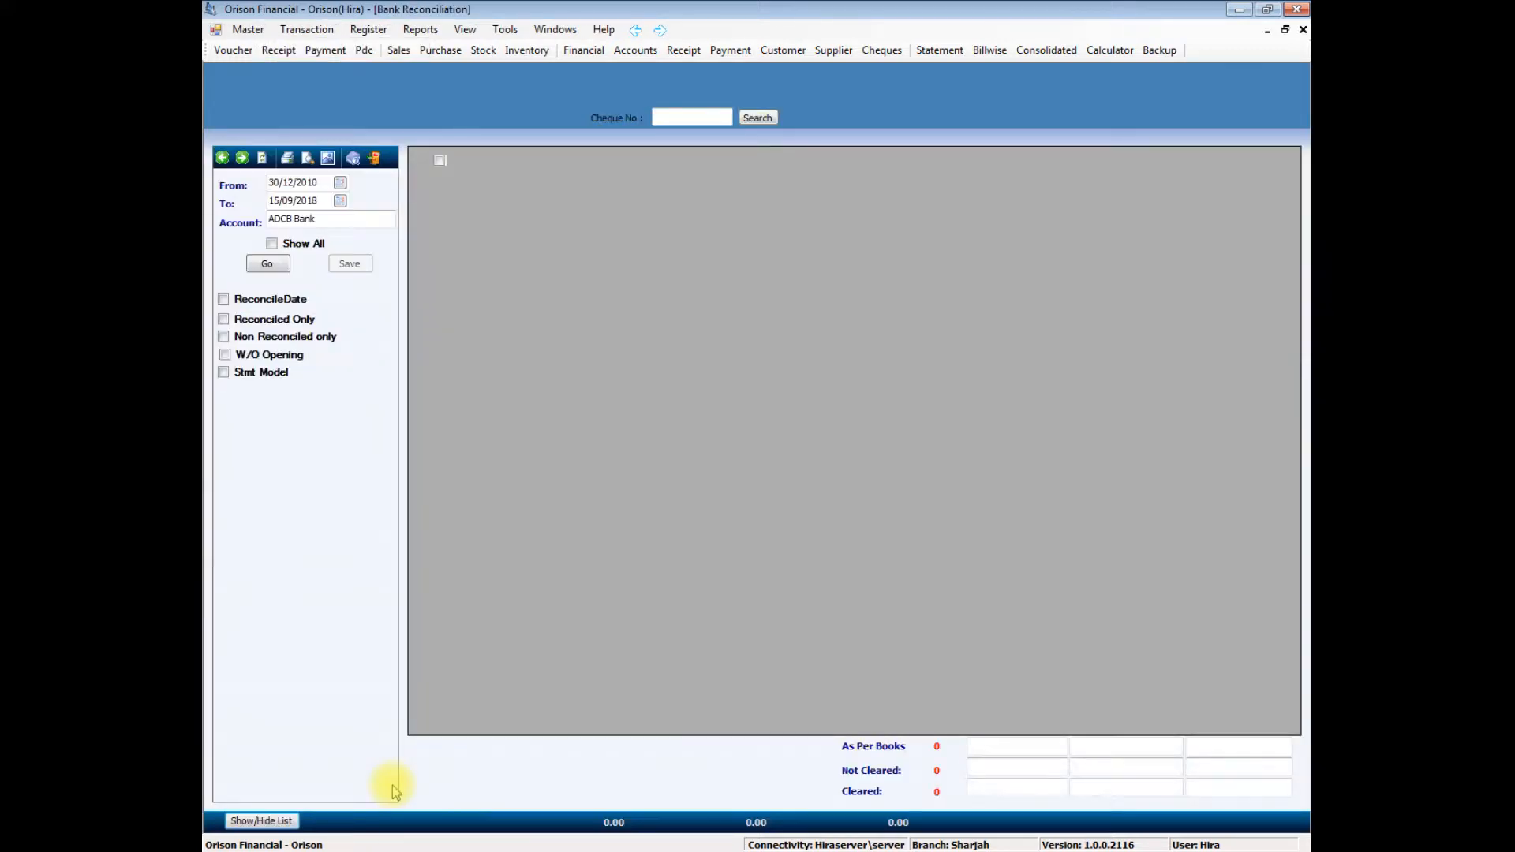
click(293, 244)
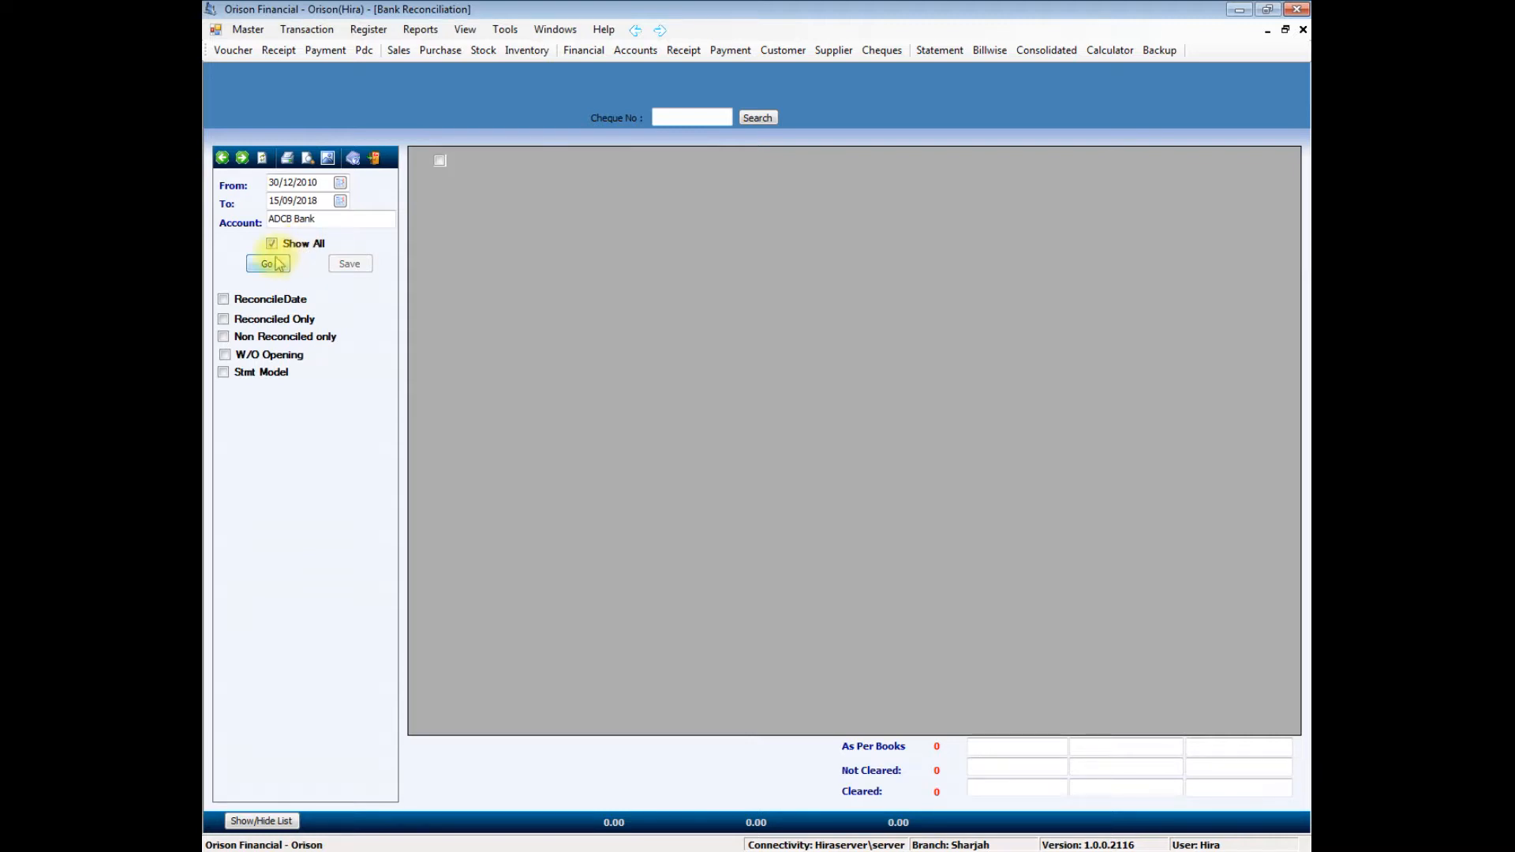
click(269, 265)
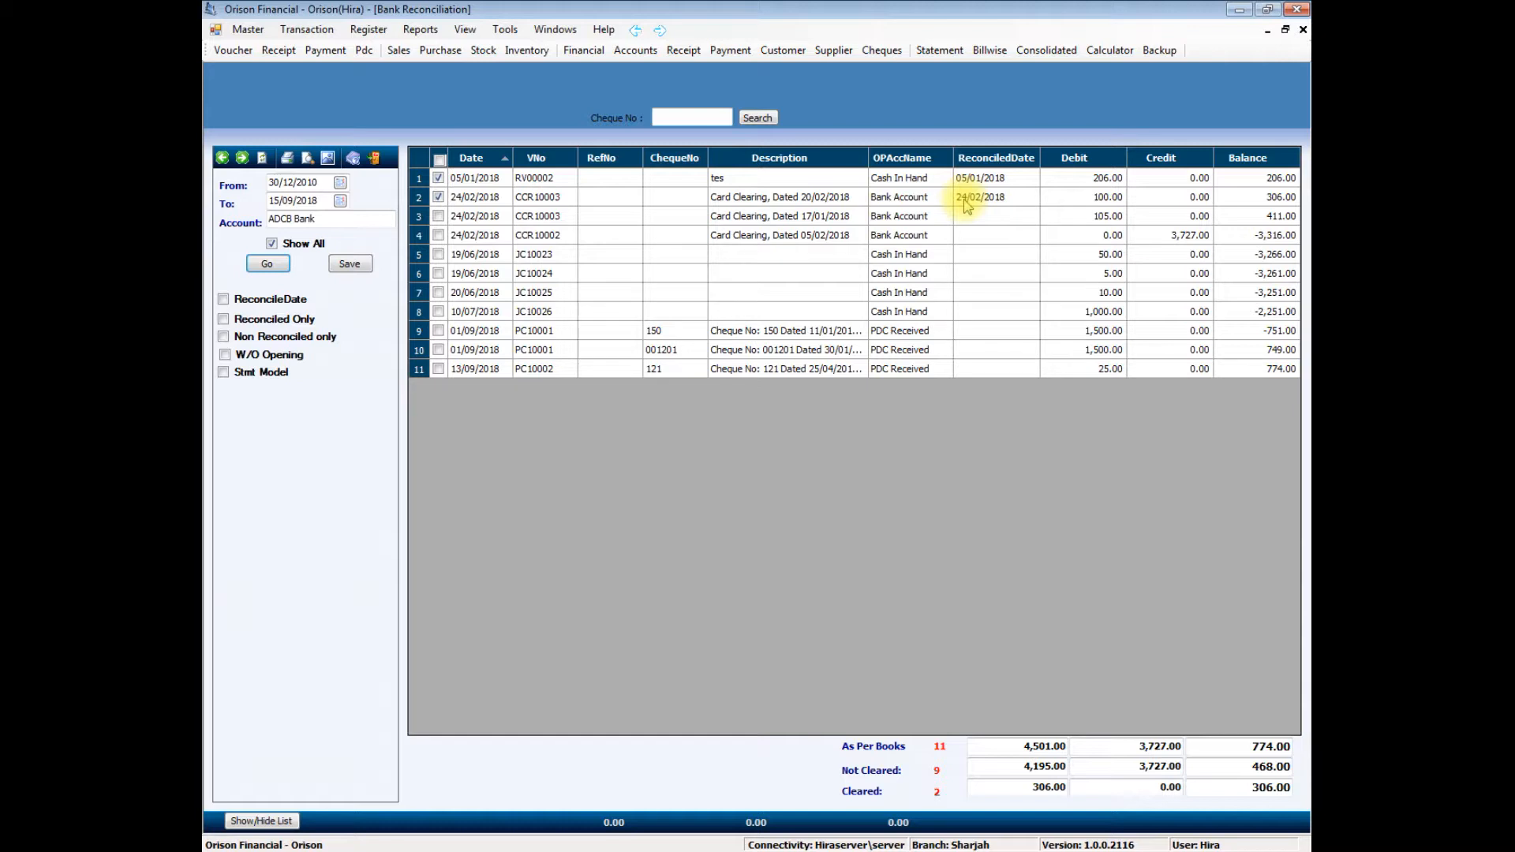
- Mark the 105.00 CCR10003 entry, CCR10002 and JC10023 as reconciled, and save the bank reconciliation
click(438, 216)
click(438, 235)
click(438, 254)
click(349, 265)
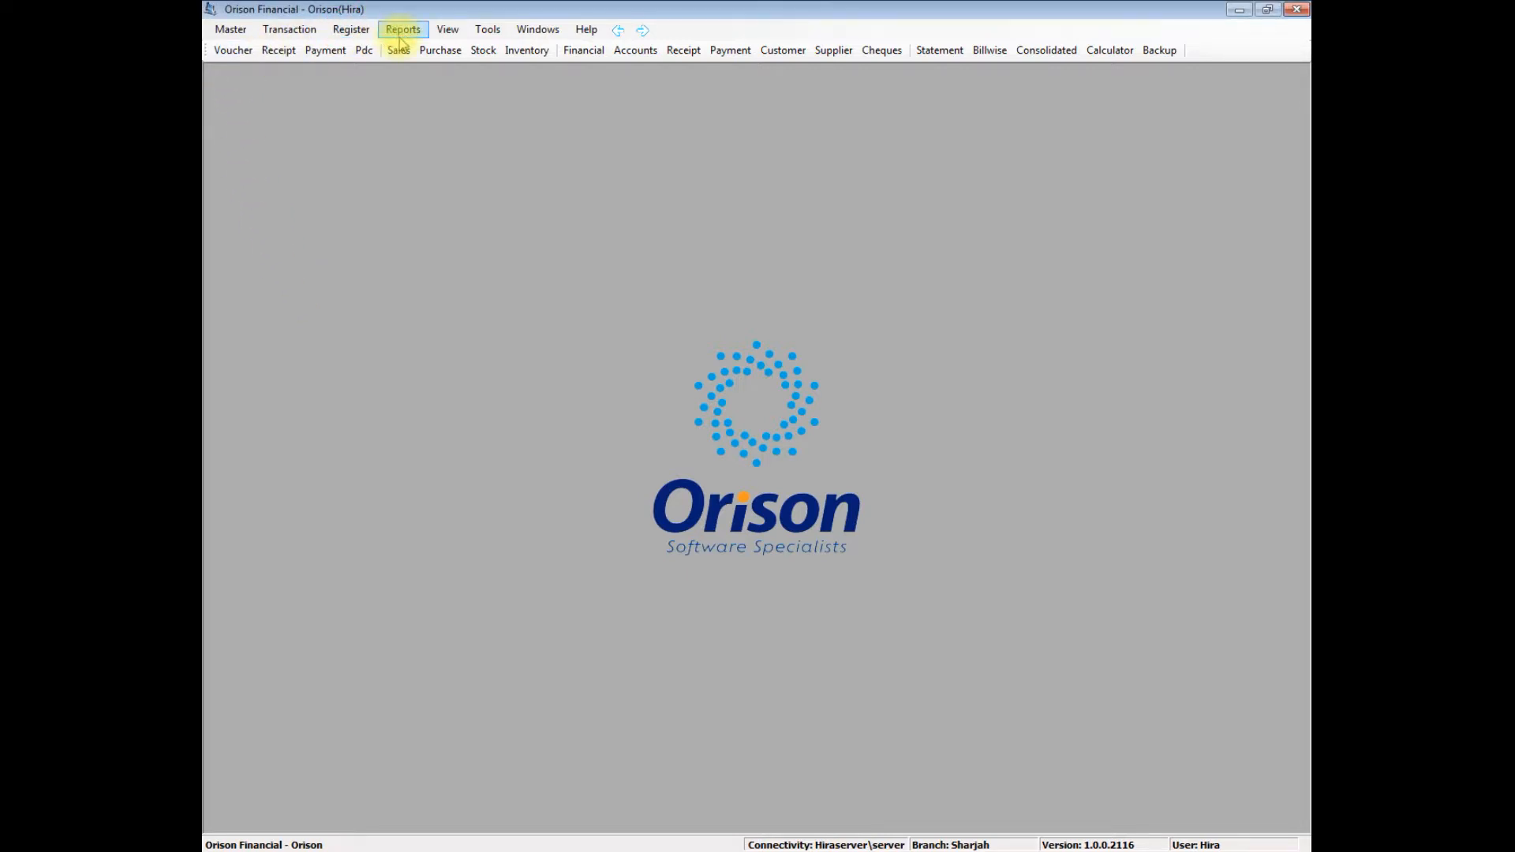
click(362, 34)
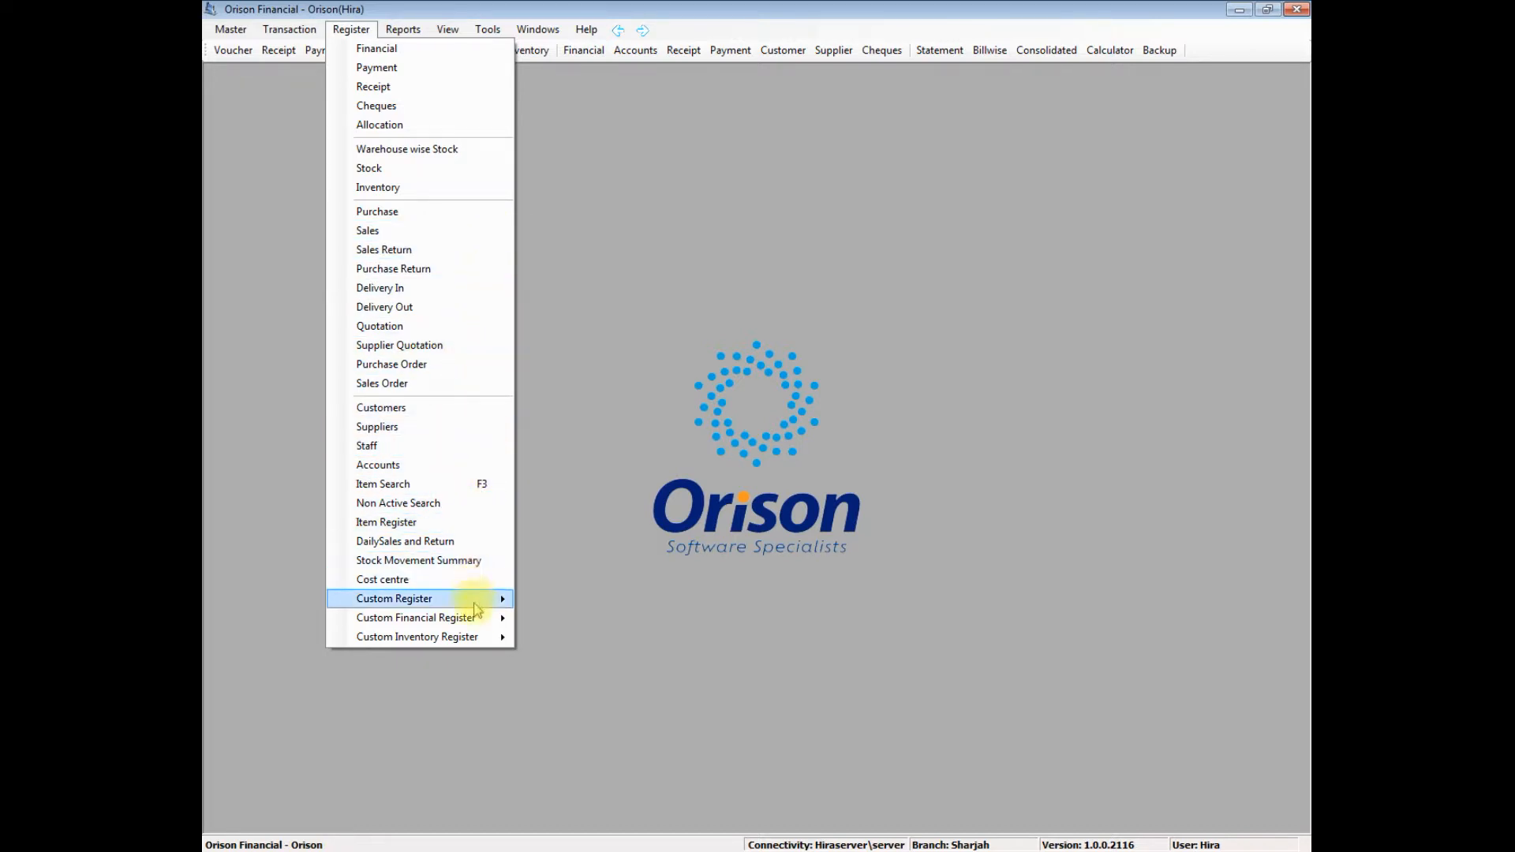
mouse_move(474, 604)
mouse_move(404, 31)
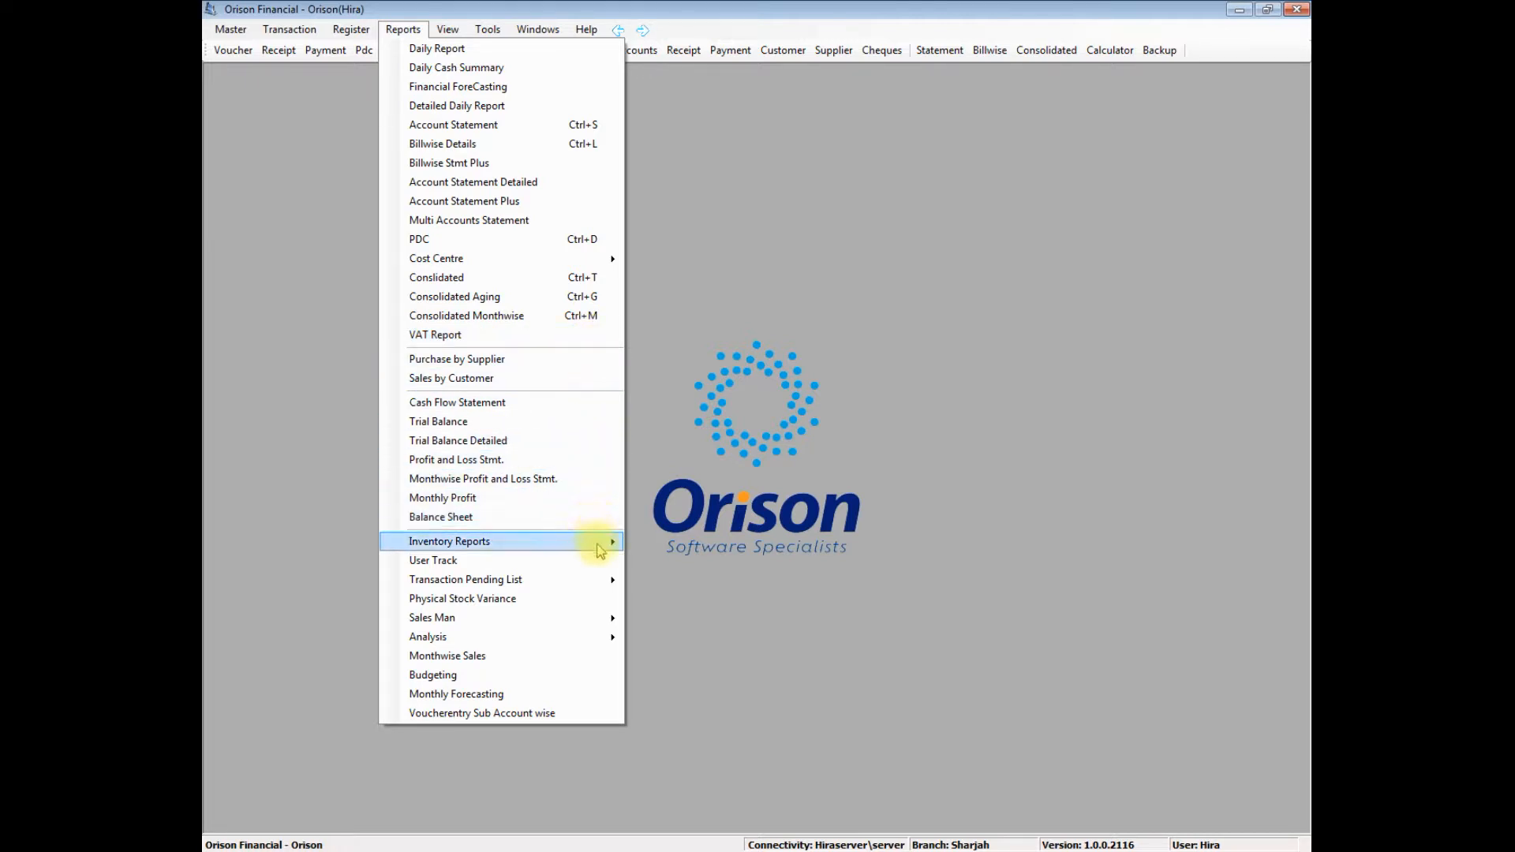
mouse_move(601, 550)
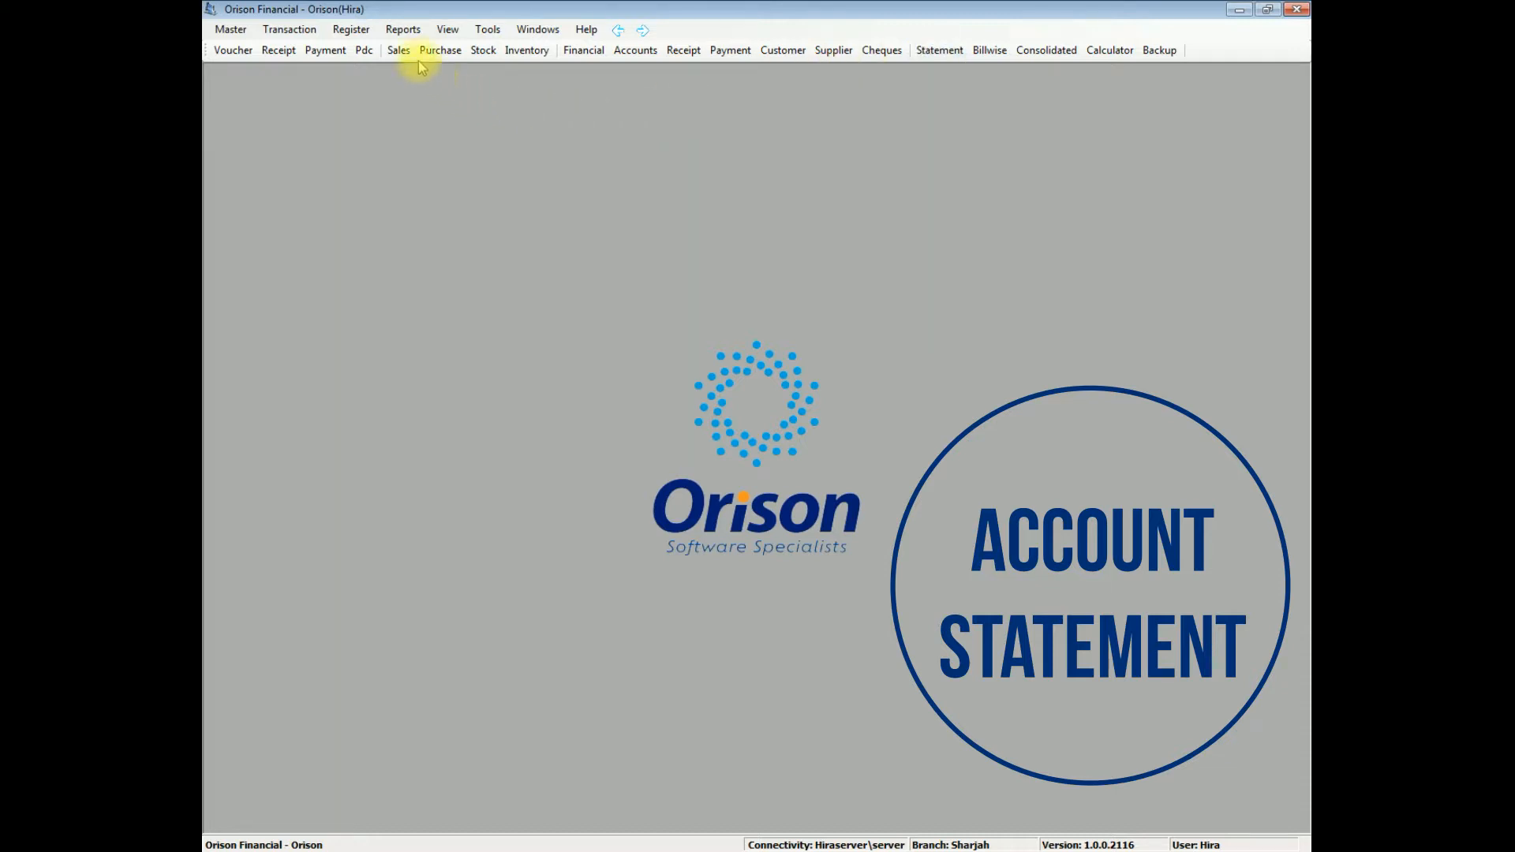
- Open the Account Statement report and set its start date to 01/01/2017
click(402, 31)
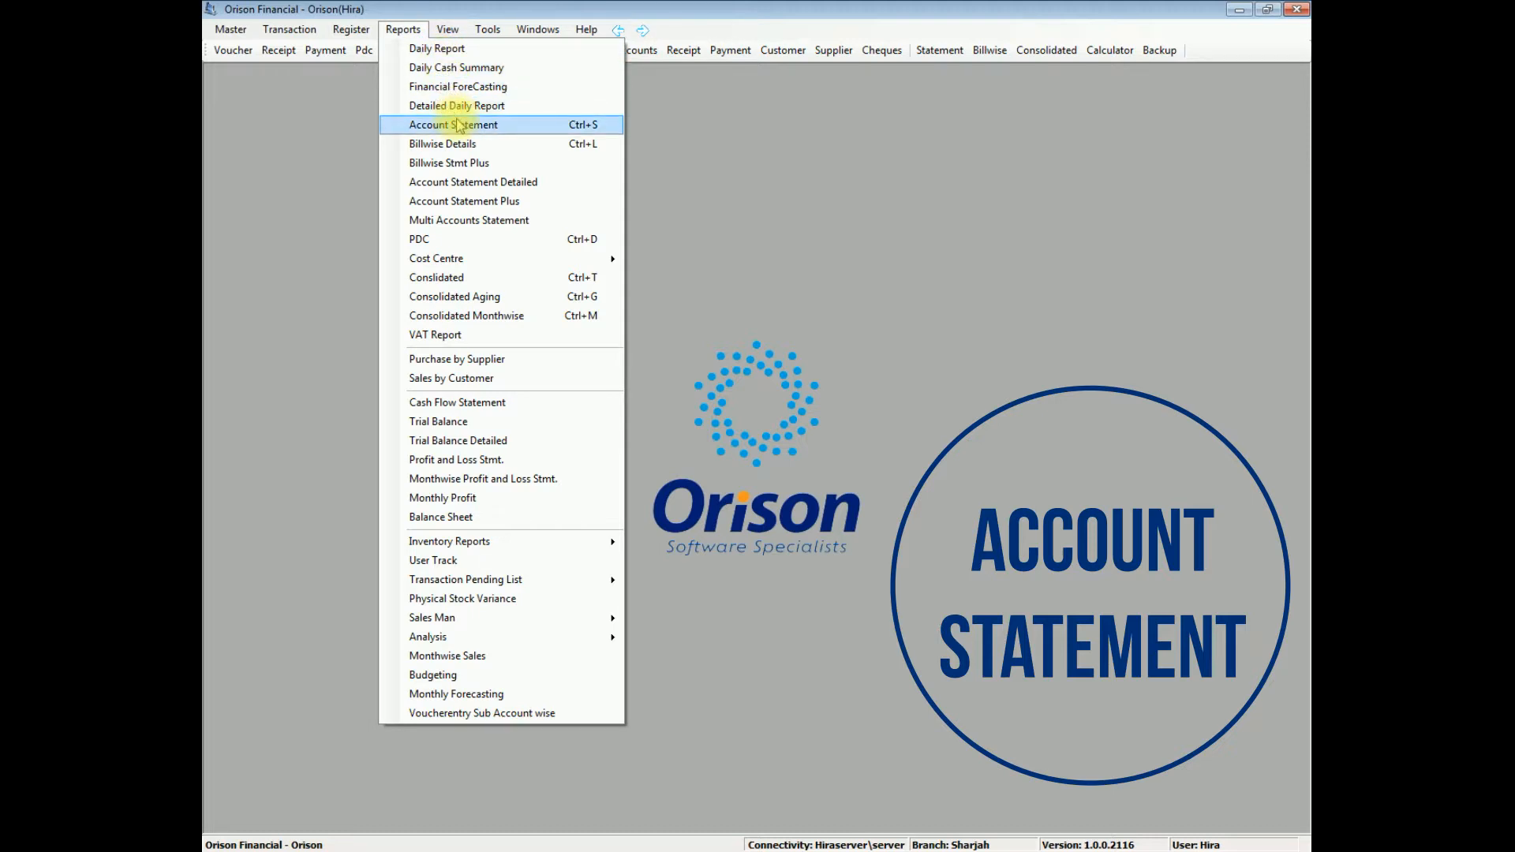
click(496, 125)
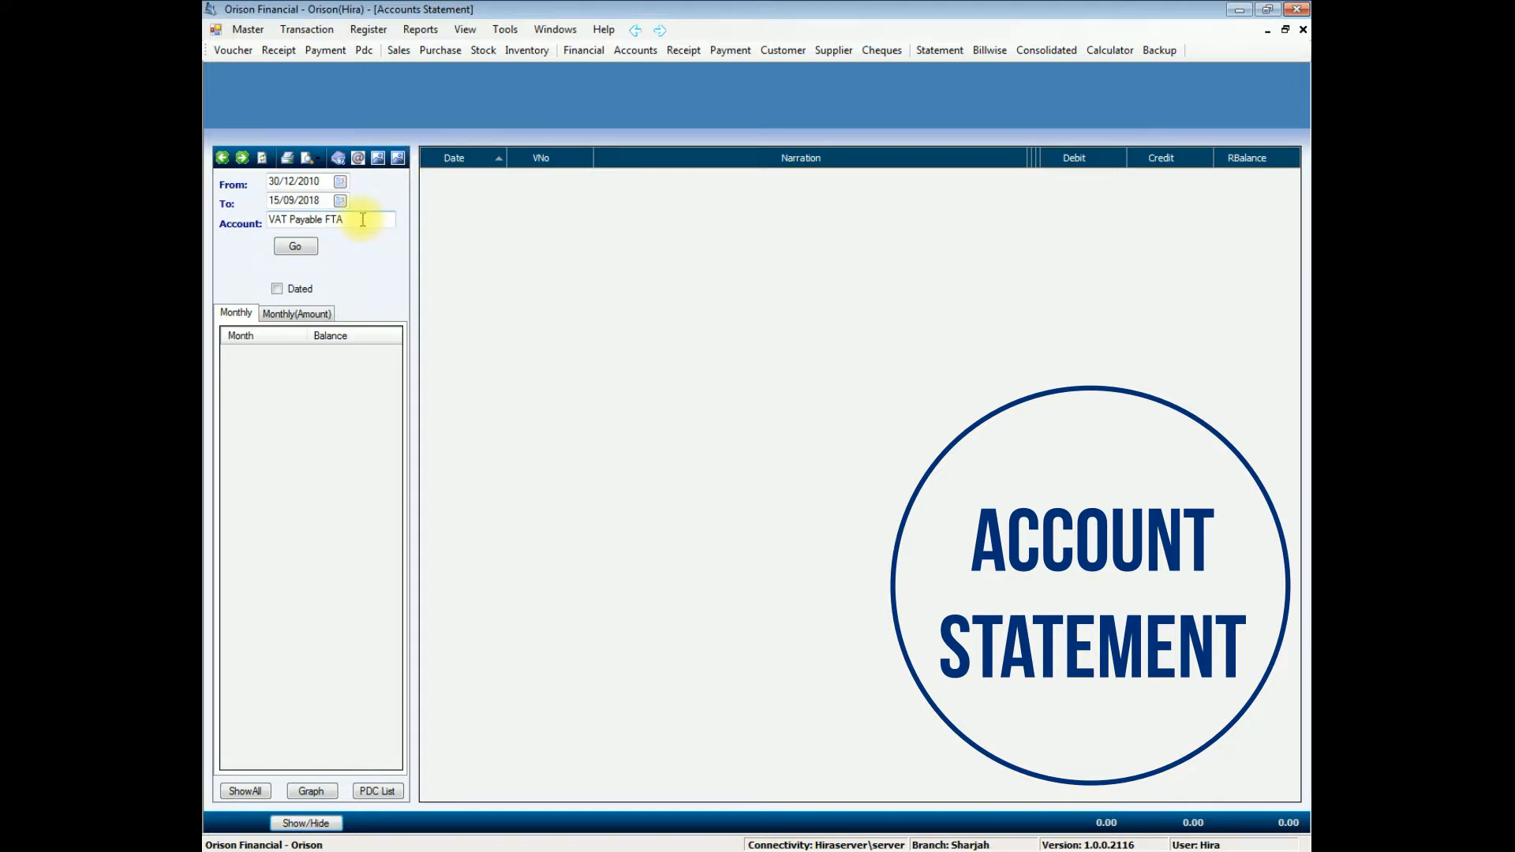
click(330, 181)
drag(277, 180, 204, 154)
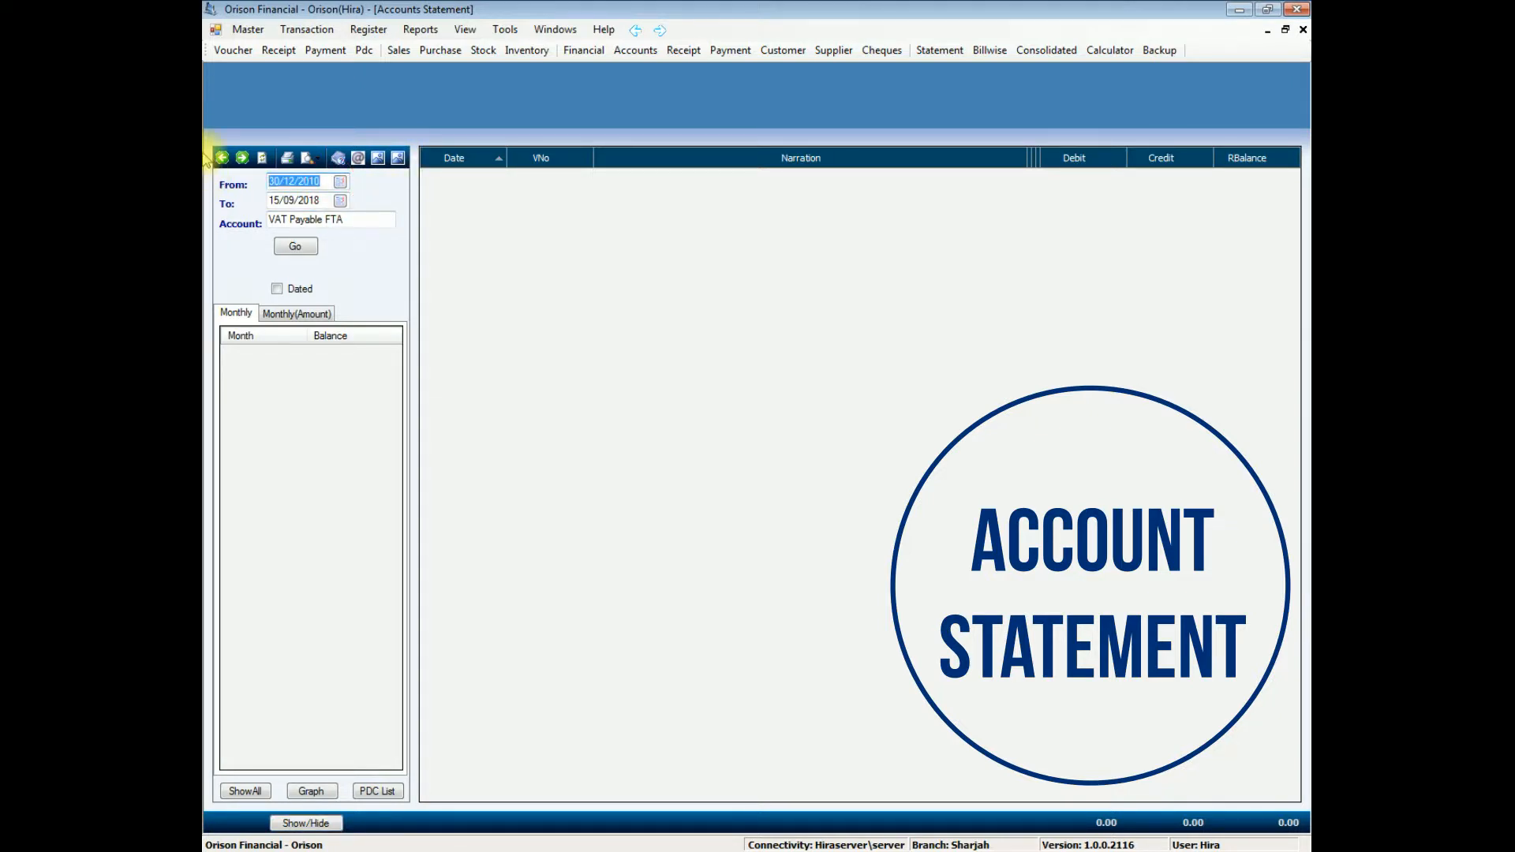
text(01/01/)
key(Tab)
key(Tab)
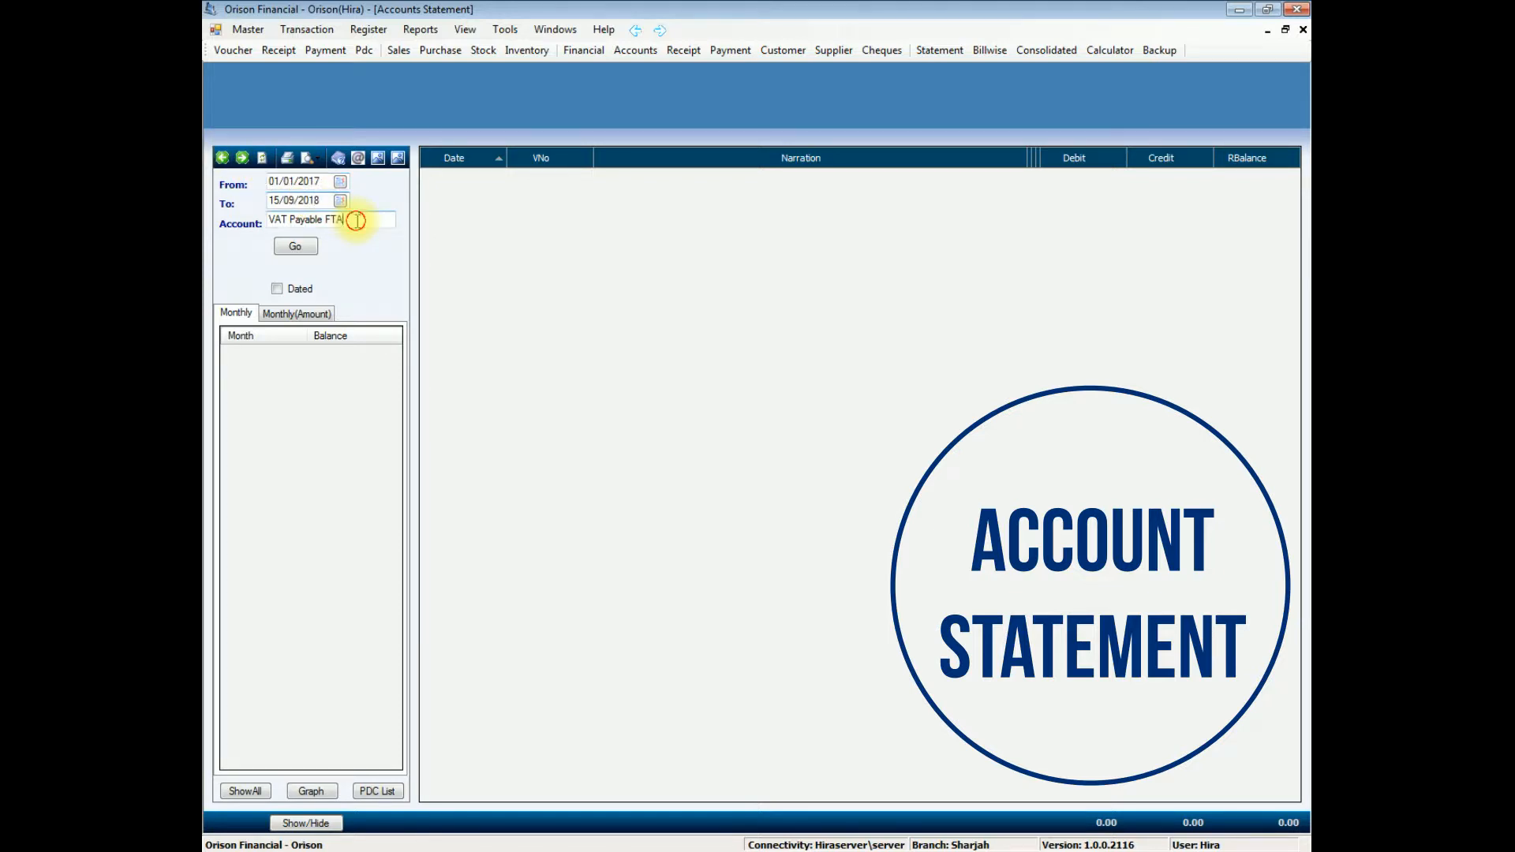
- Choose the customer account ABC Limited by searching for "abc" and list its account statement
text(a)
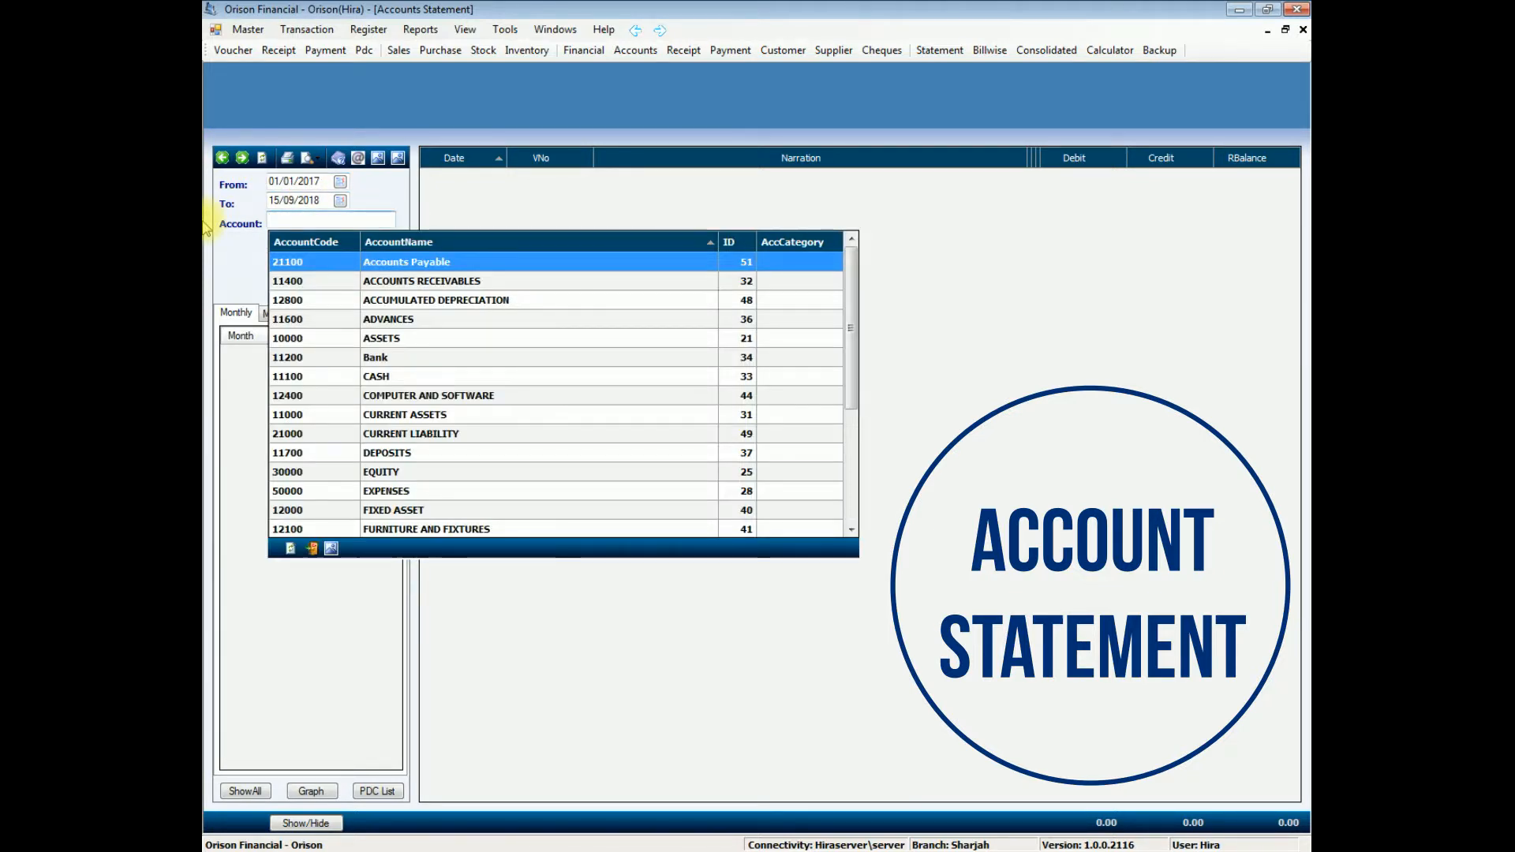
text(bc)
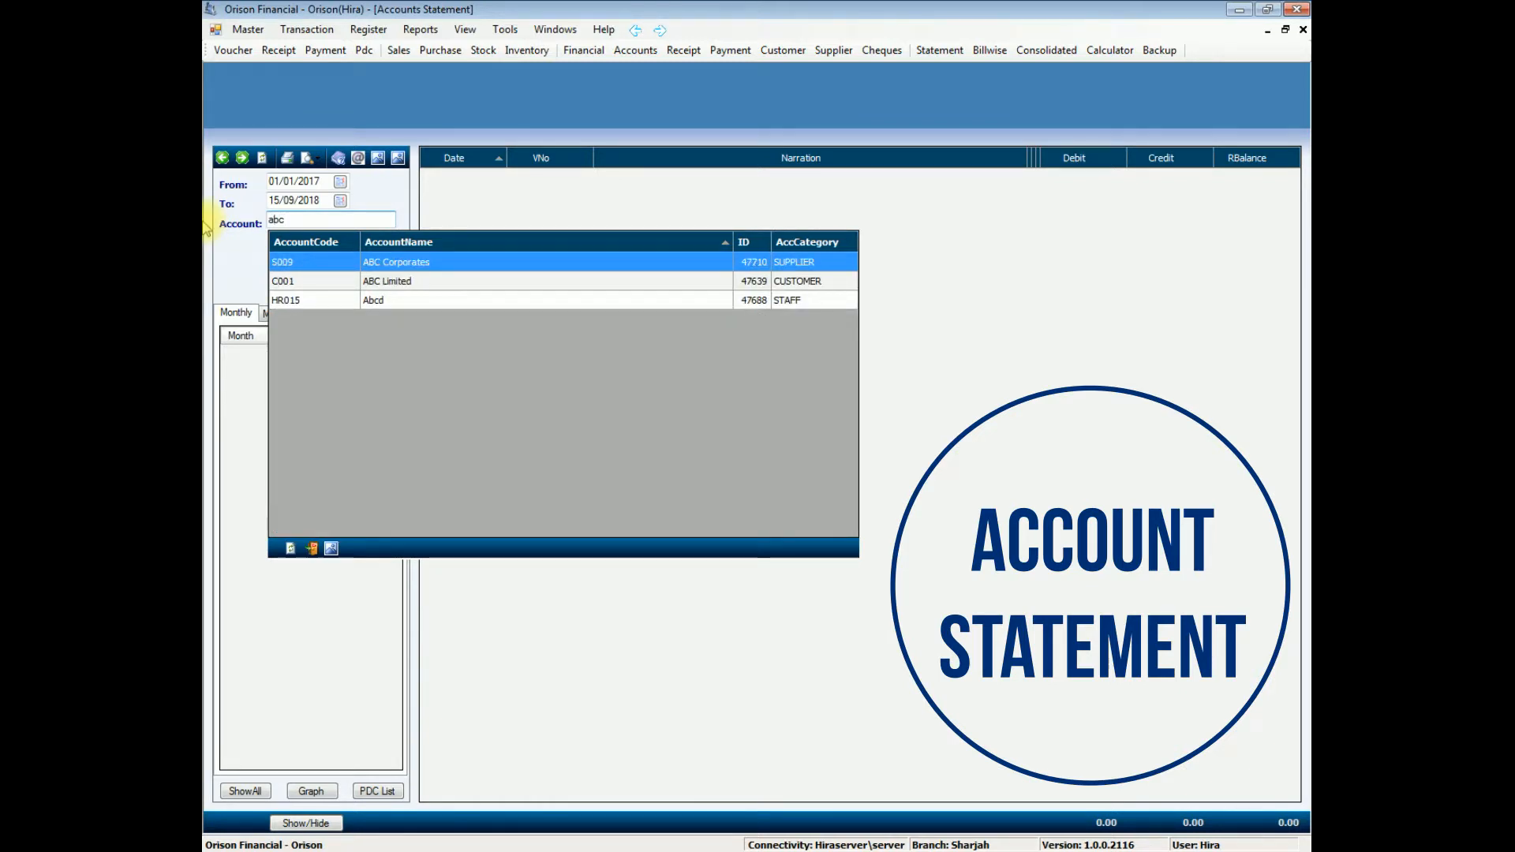
key(Down)
key(Return)
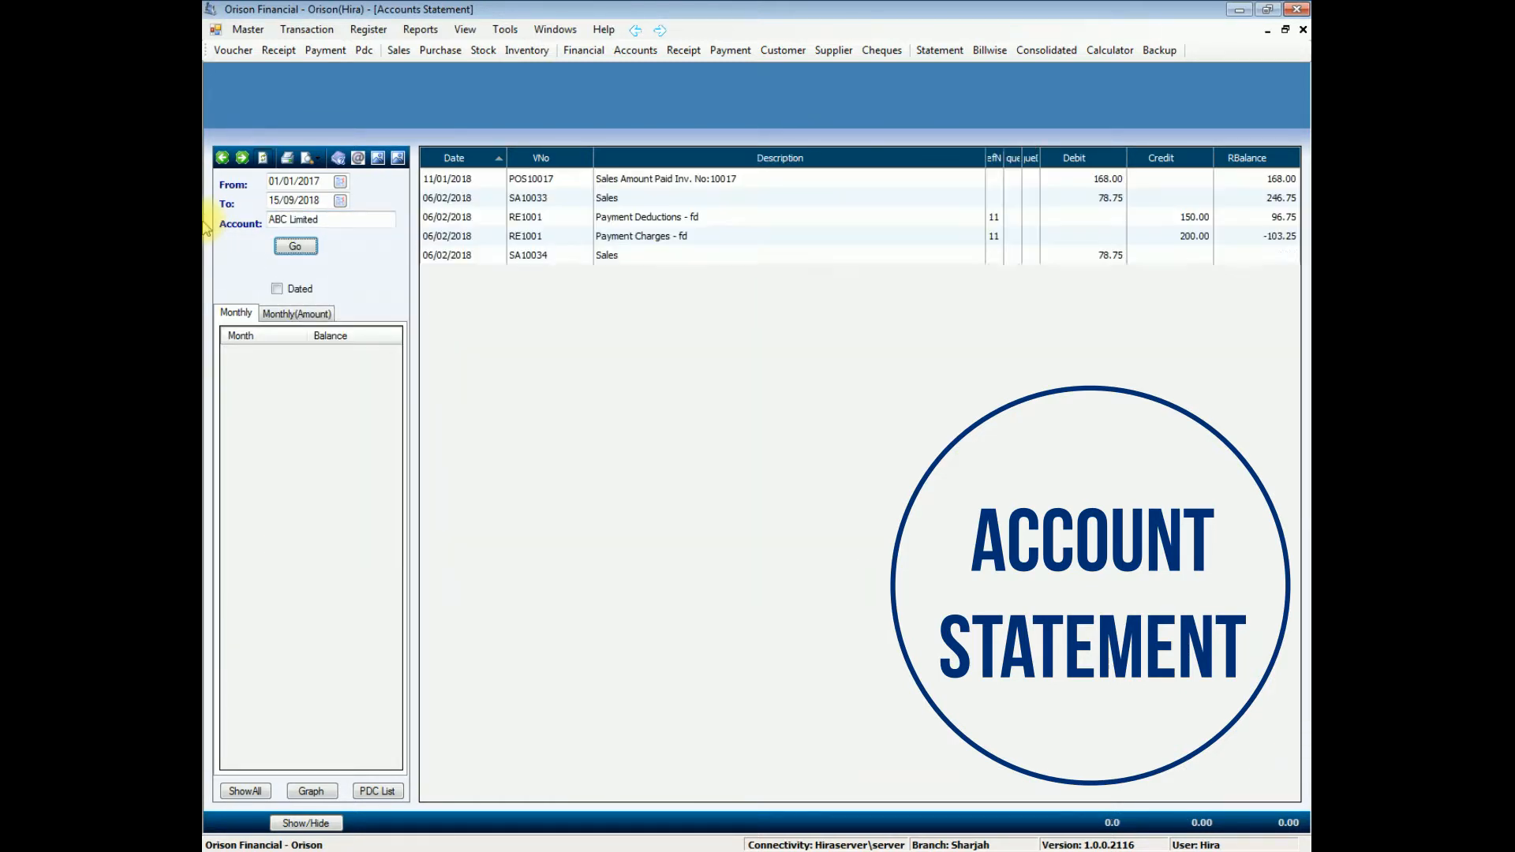
key(Return)
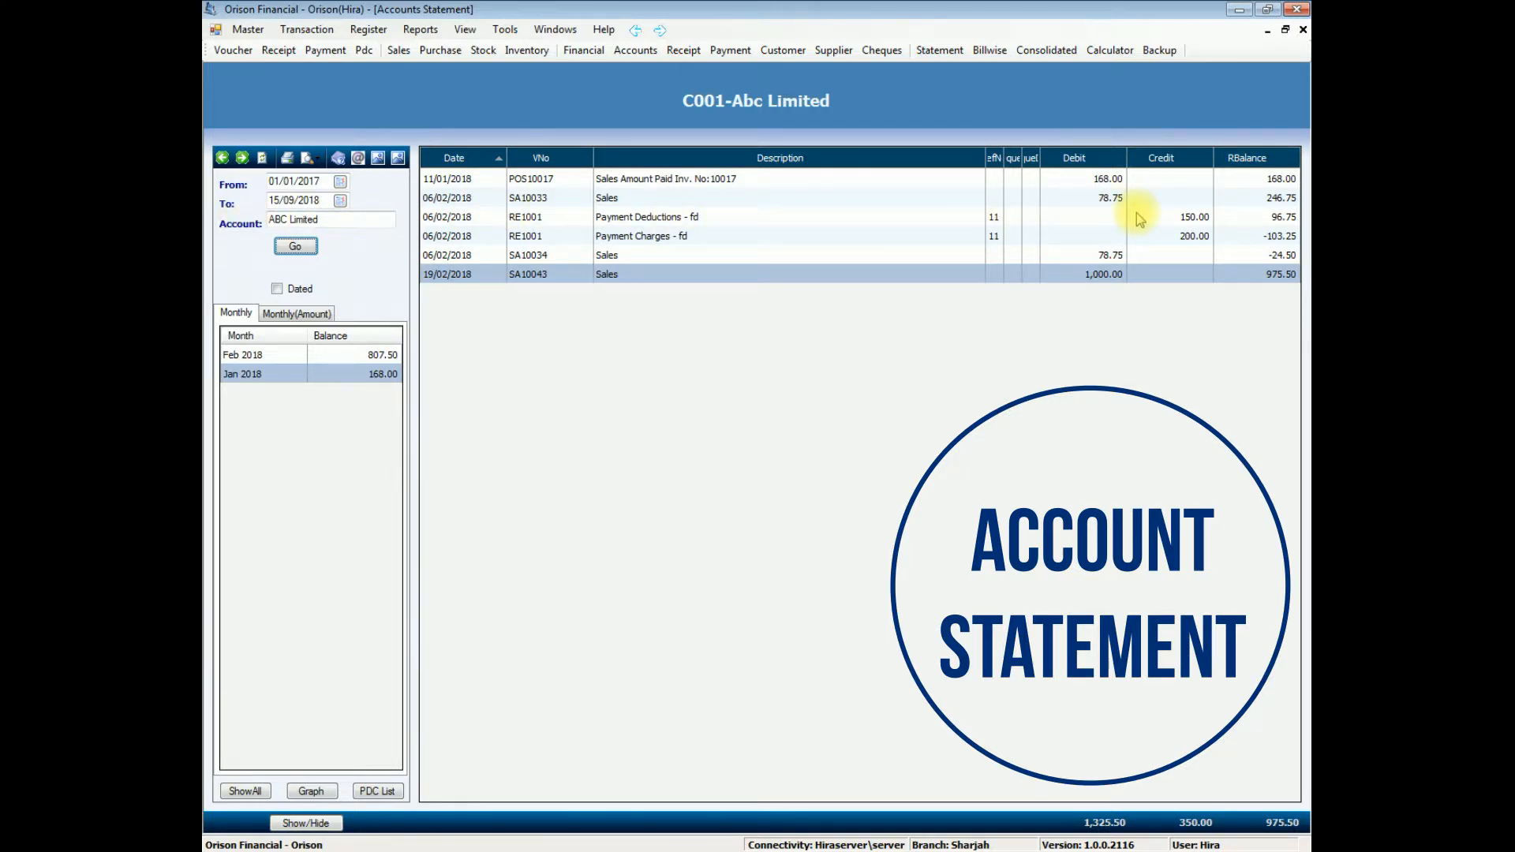
- Preview the ABC Limited statement in the Normal print format, and close the preview and the statement window
click(308, 157)
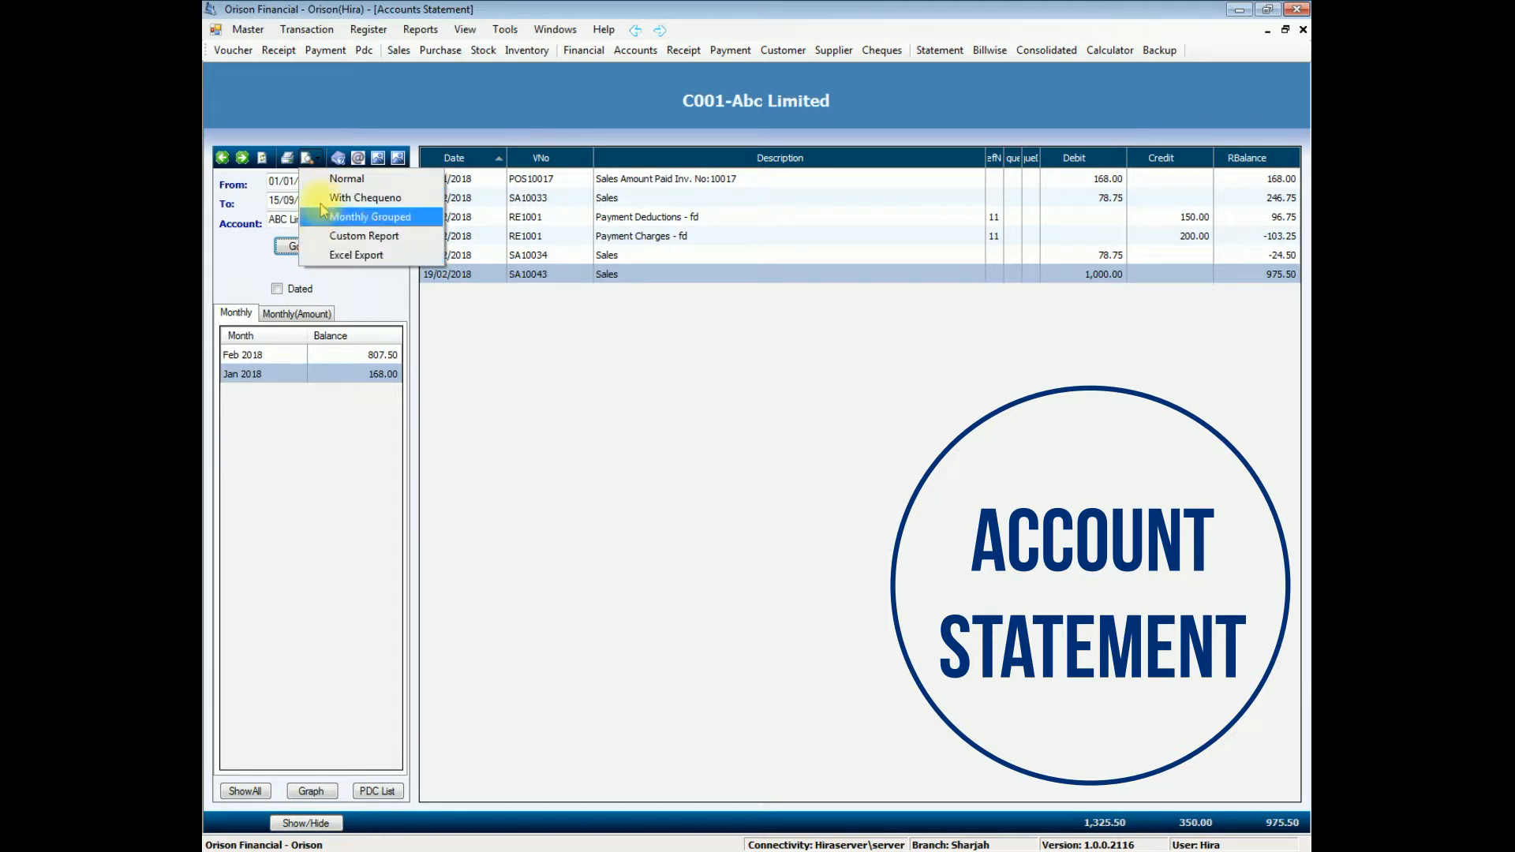
click(325, 179)
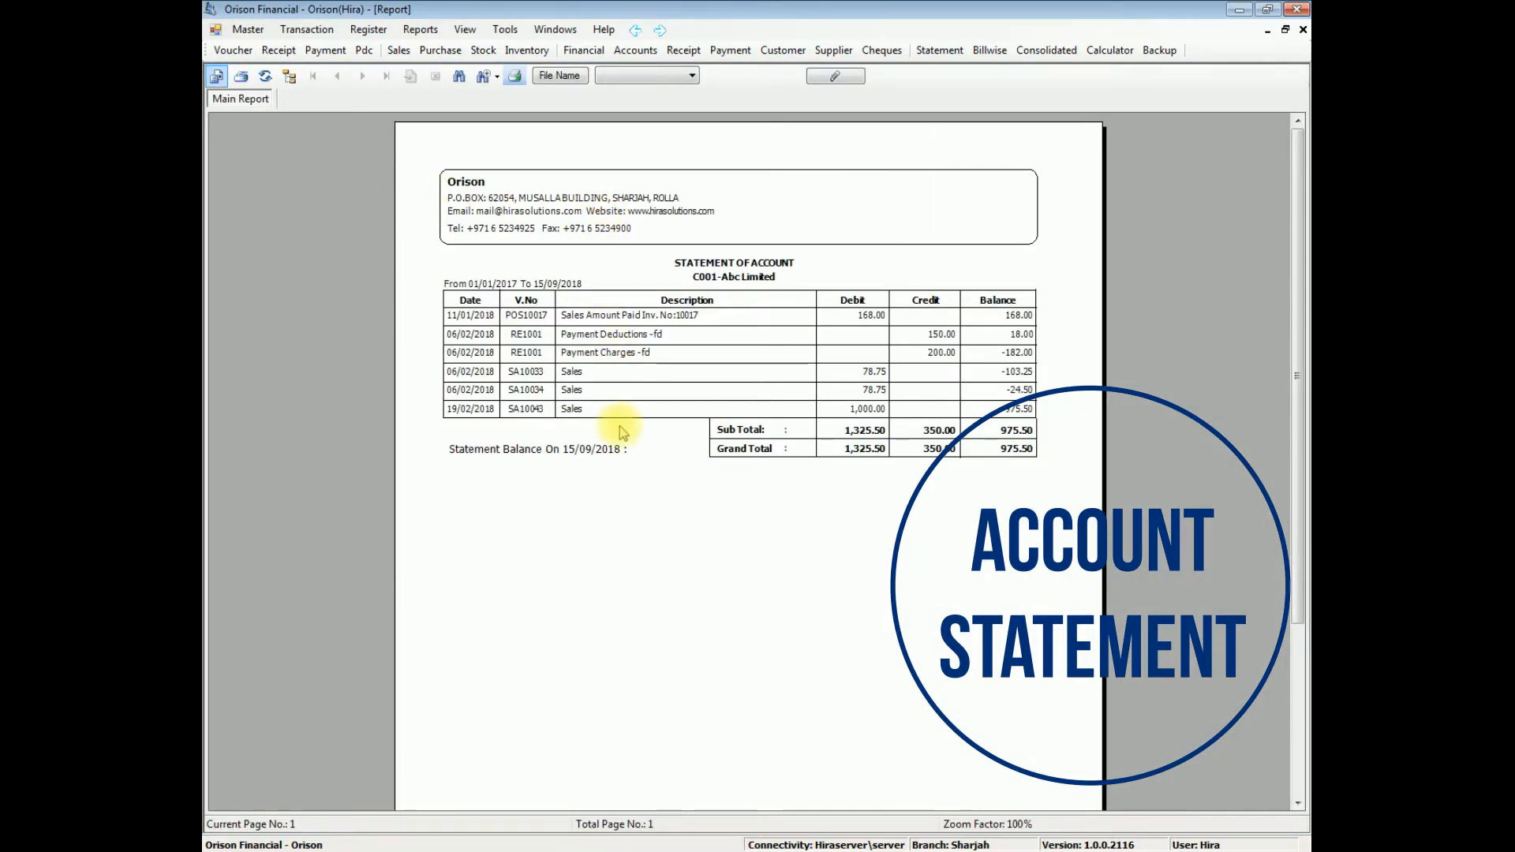
click(1303, 30)
key(Escape)
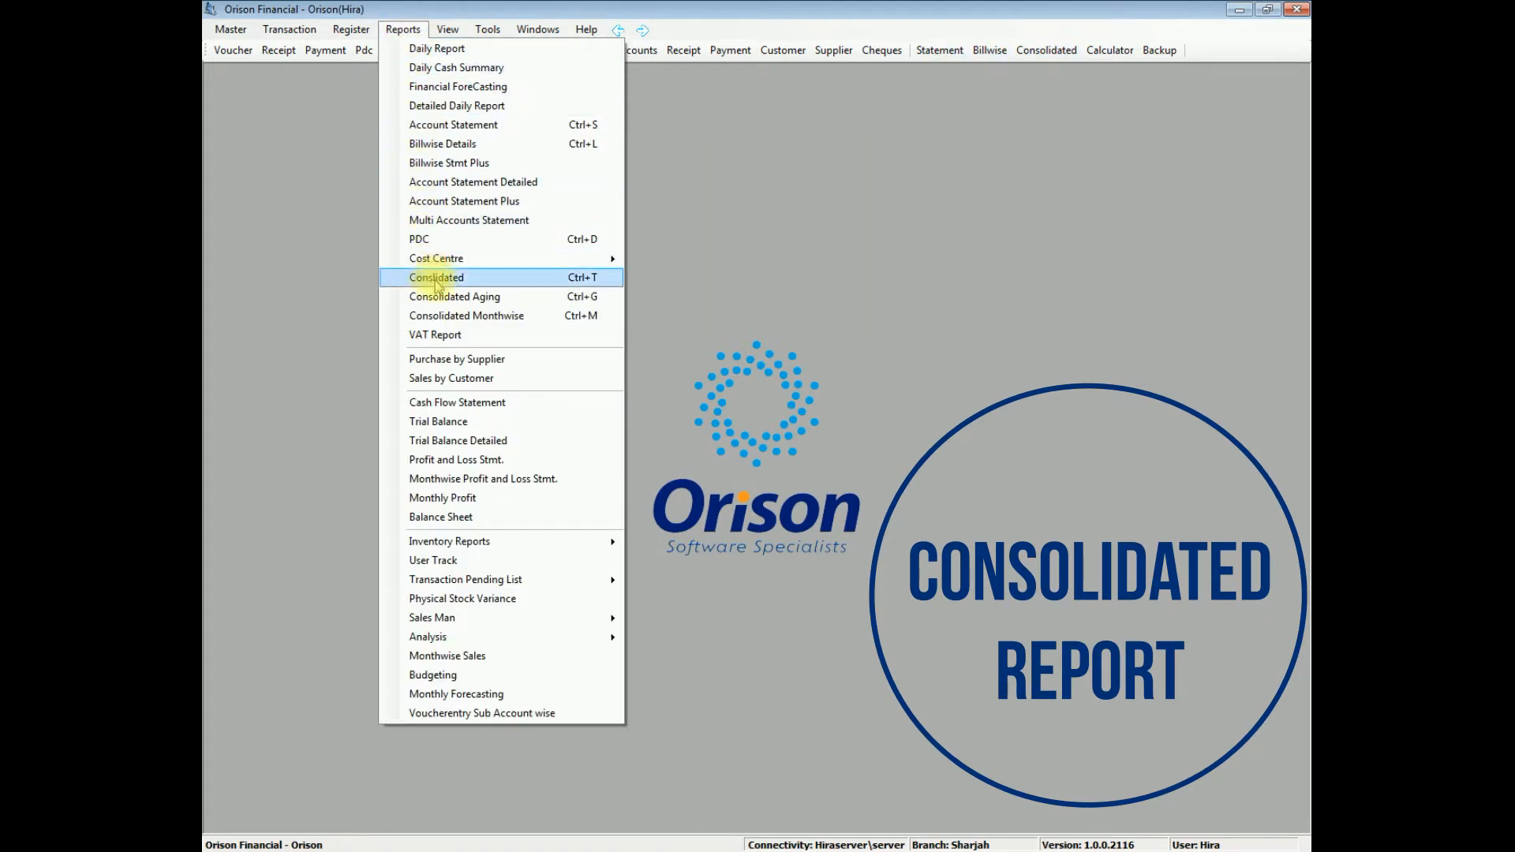
- Open the Consolidated report, find ACCOUNTS RECEIVABLES by searching for "accou", and list the consolidated balances of that account group
click(514, 282)
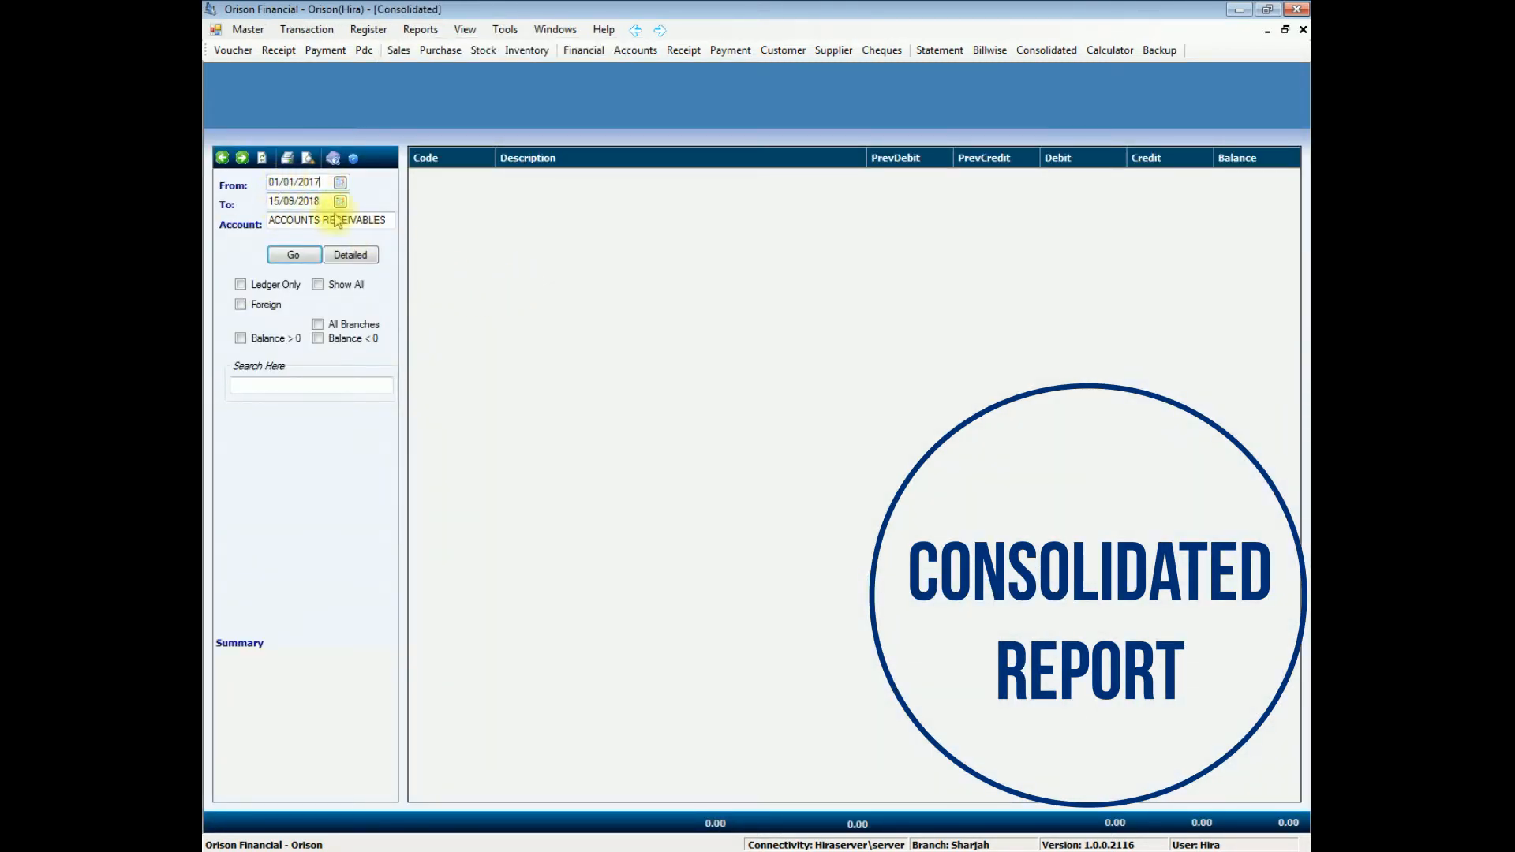
drag(385, 220, 208, 227)
key(BackSpace)
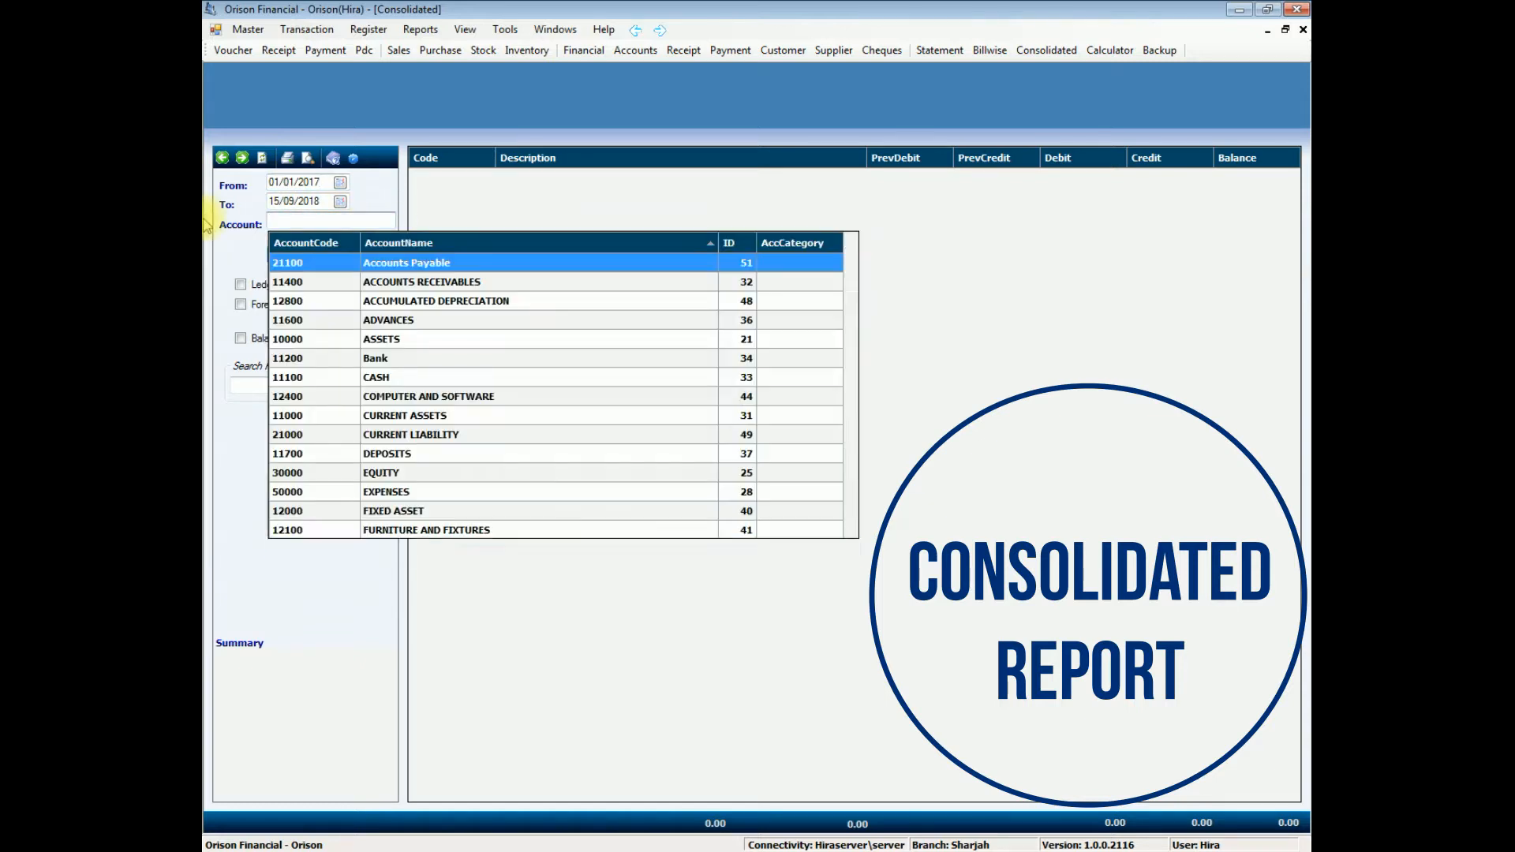
text(accou)
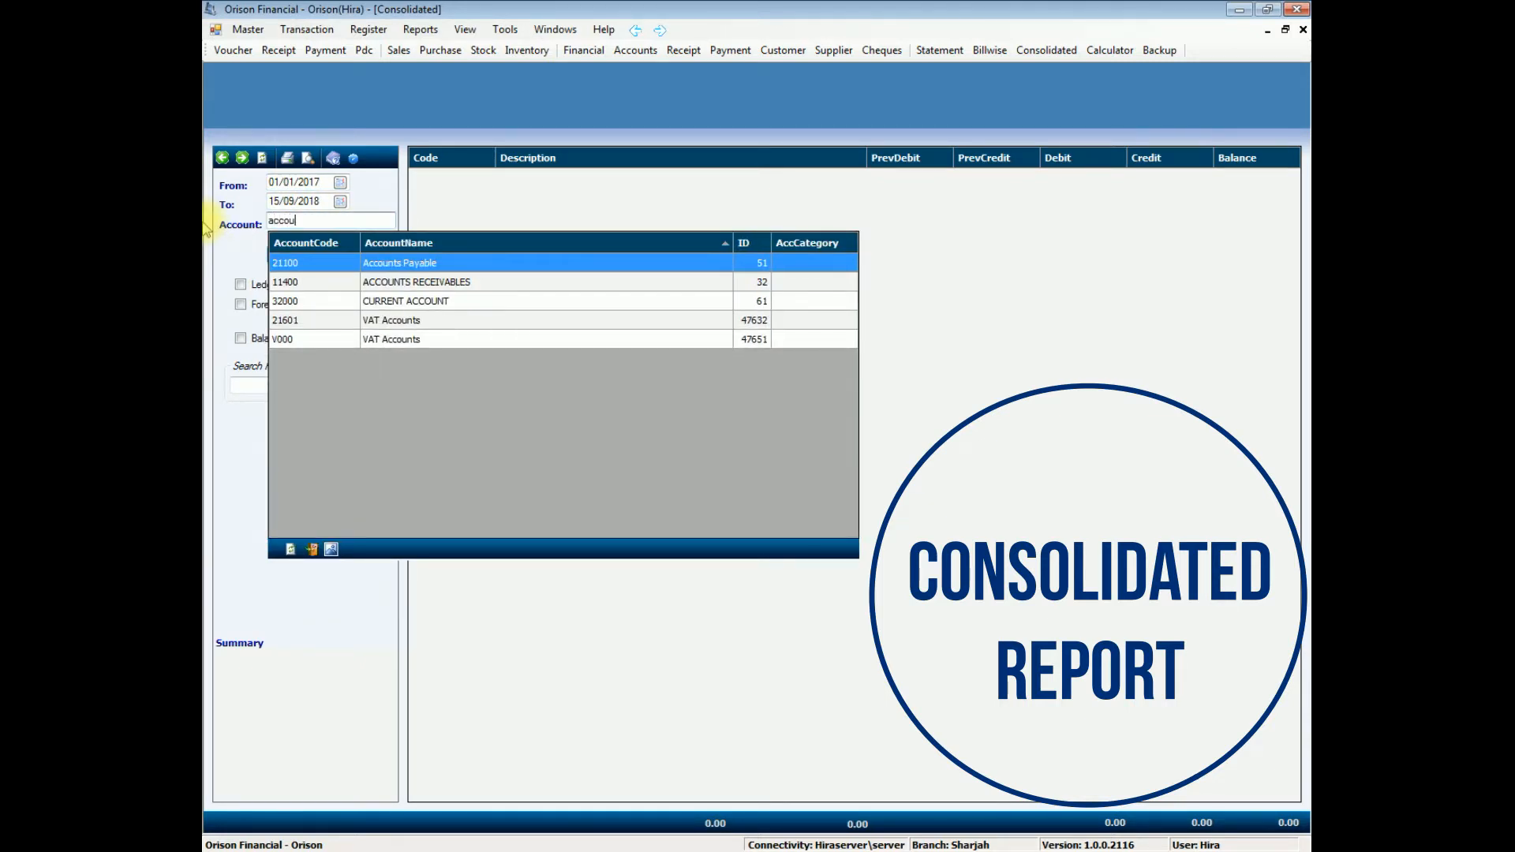
key(Down)
key(Return)
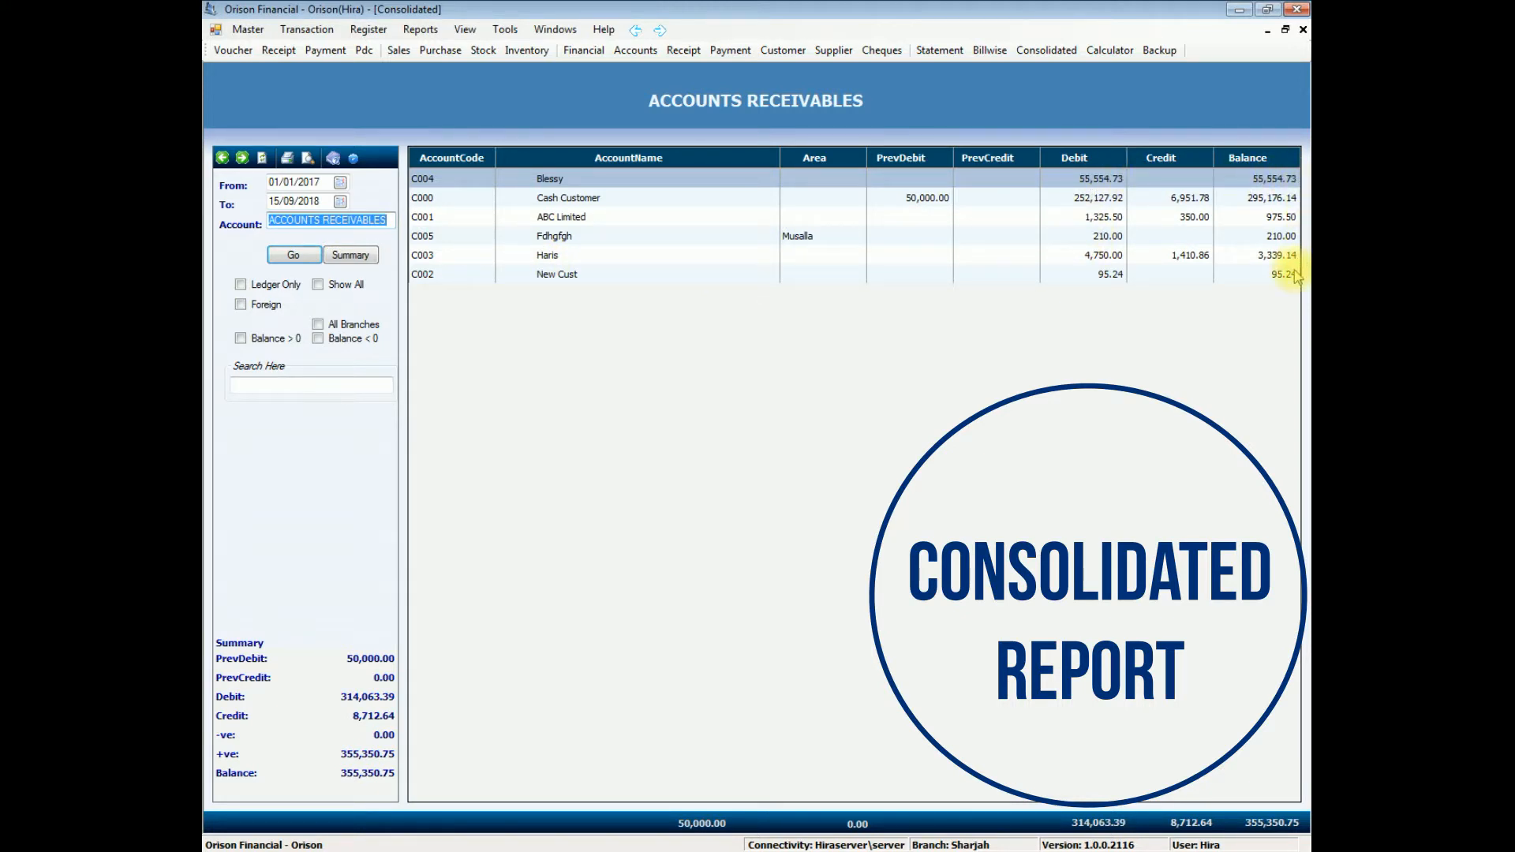
- Preview the printable group summary of the receivables, and close the preview and the Consolidated report
click(307, 160)
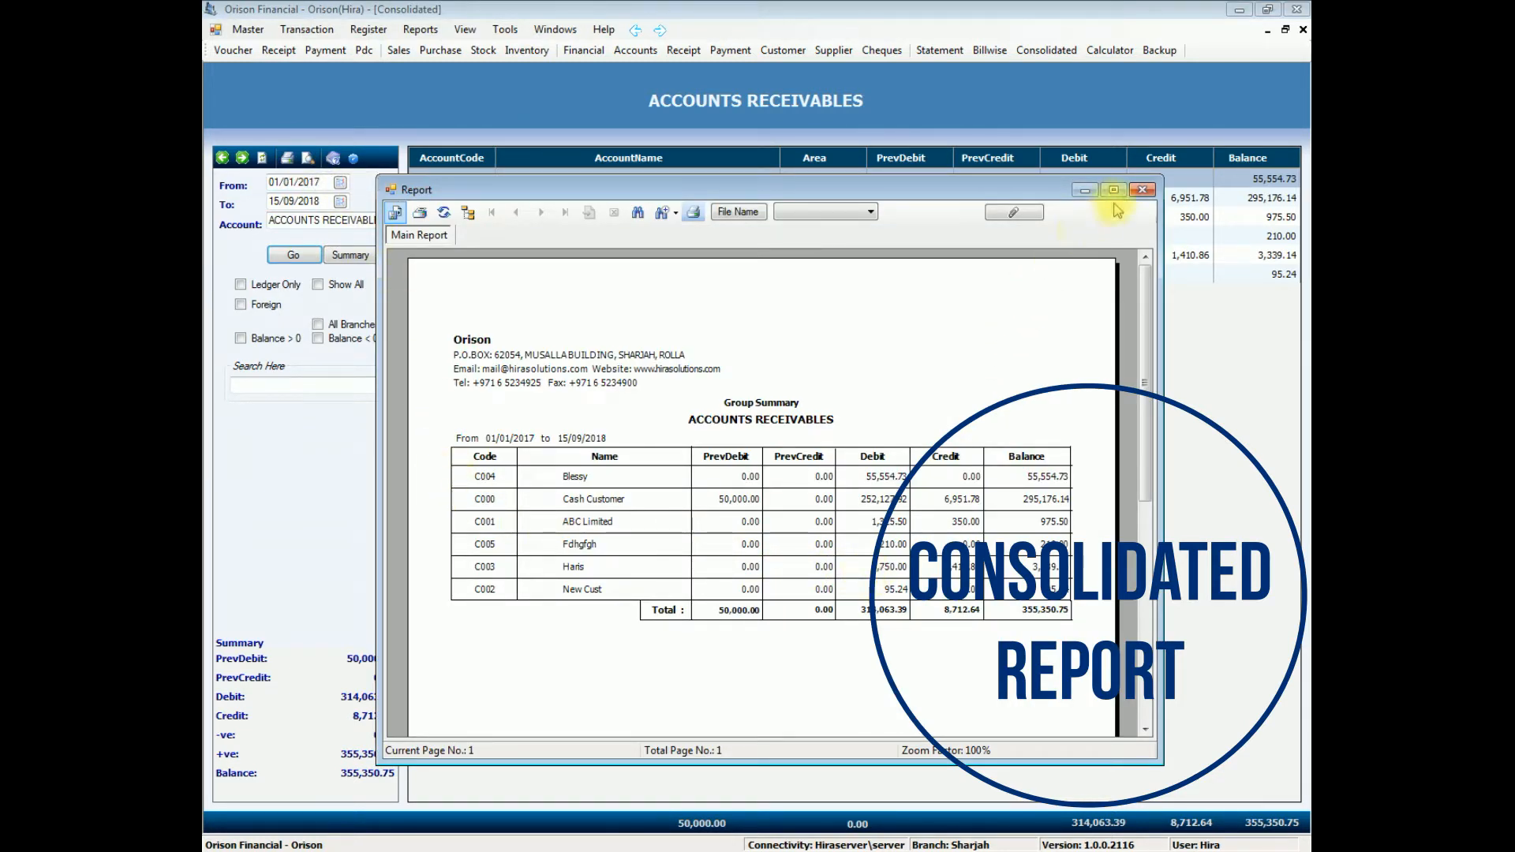
click(1140, 189)
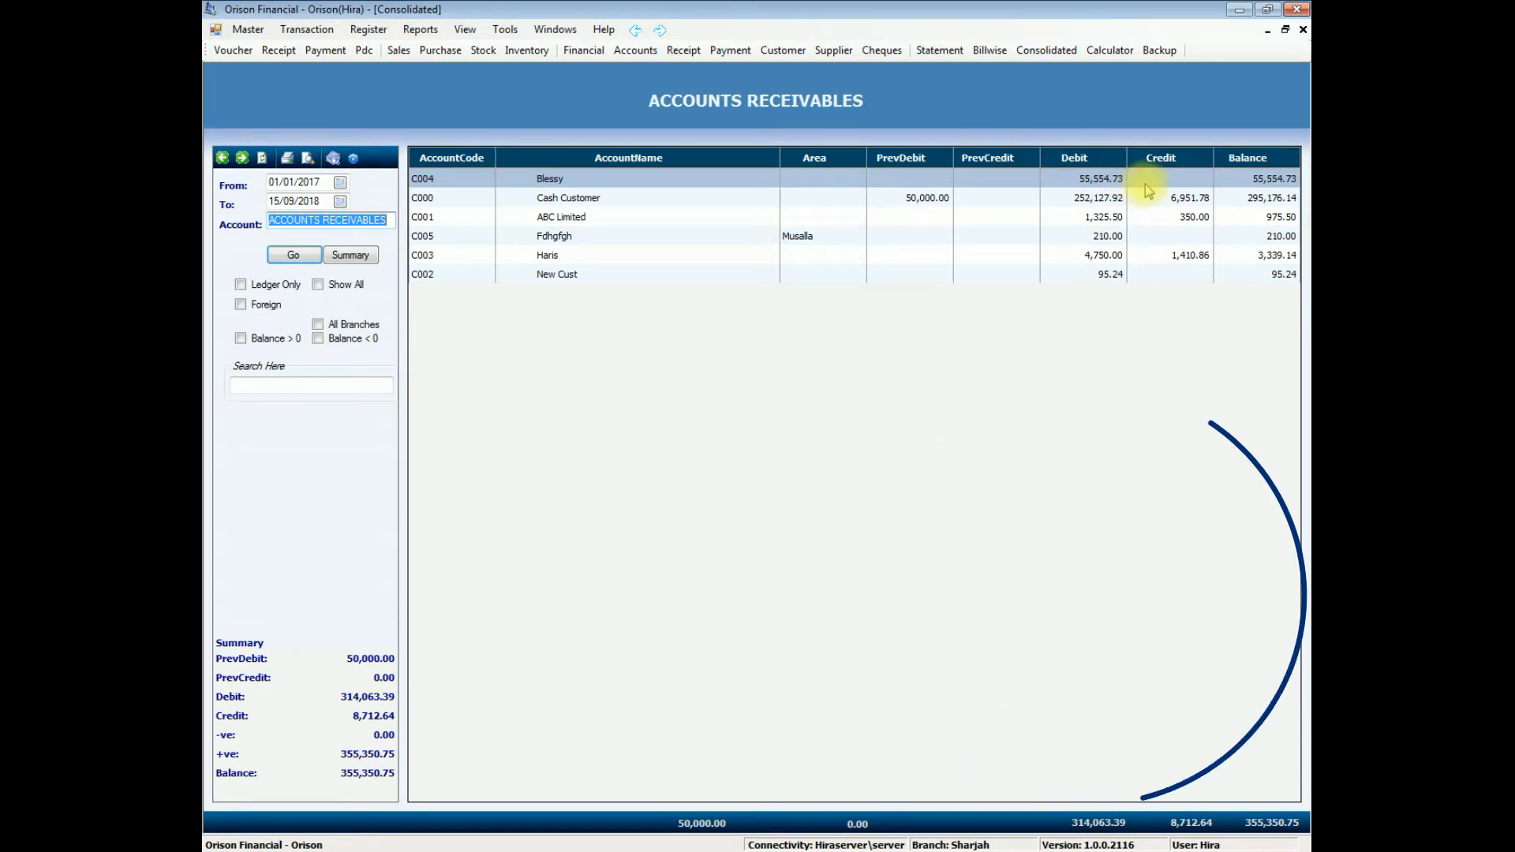
key(Escape)
- Run the Consolidated Aging report for ACCOUNTS RECEIVABLES and preview its printable version, closing it after viewing
click(404, 30)
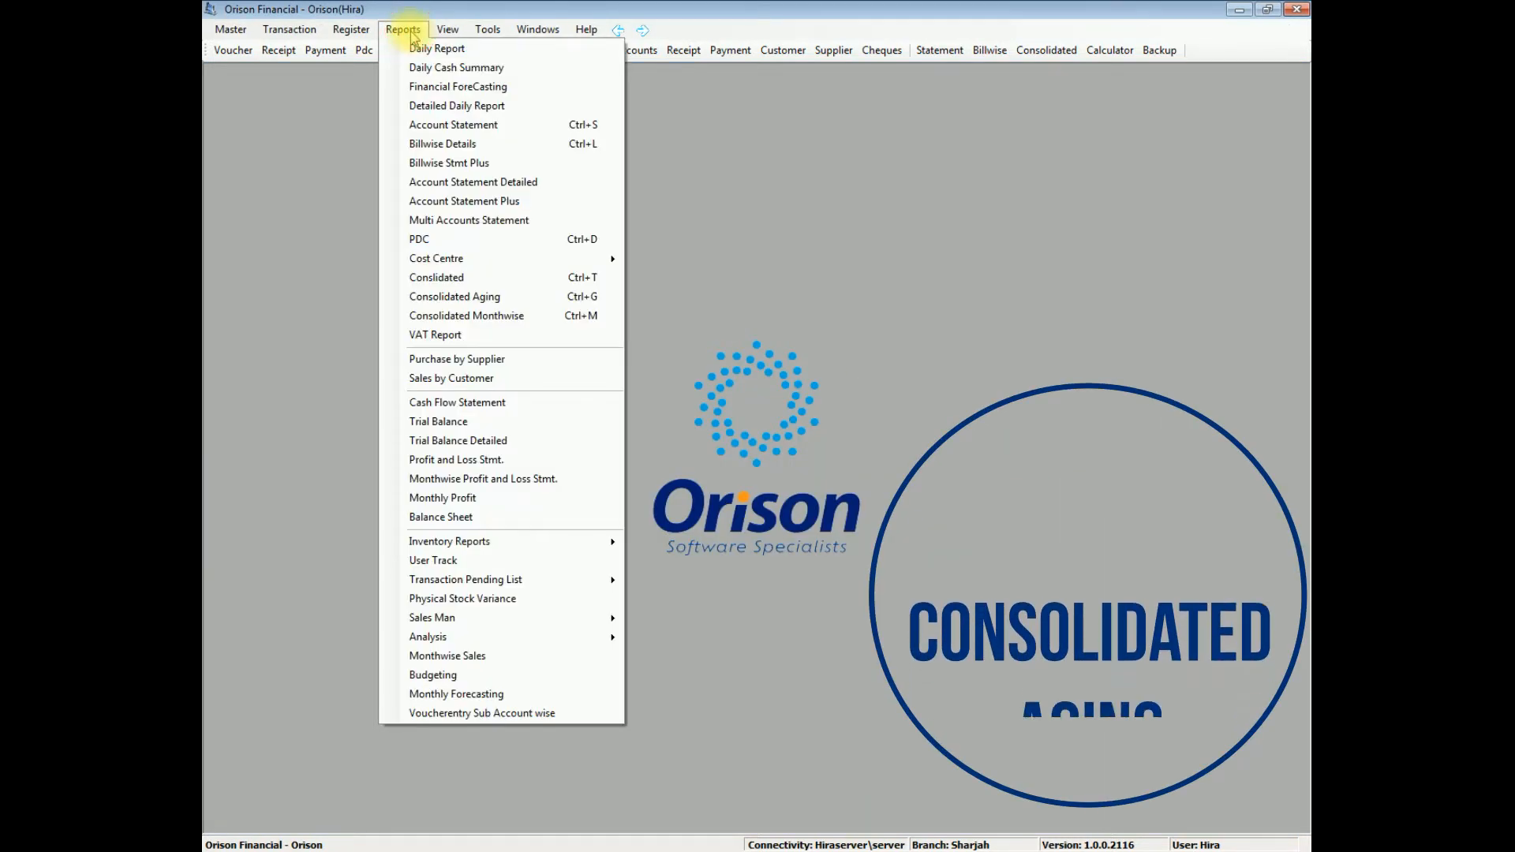
click(478, 306)
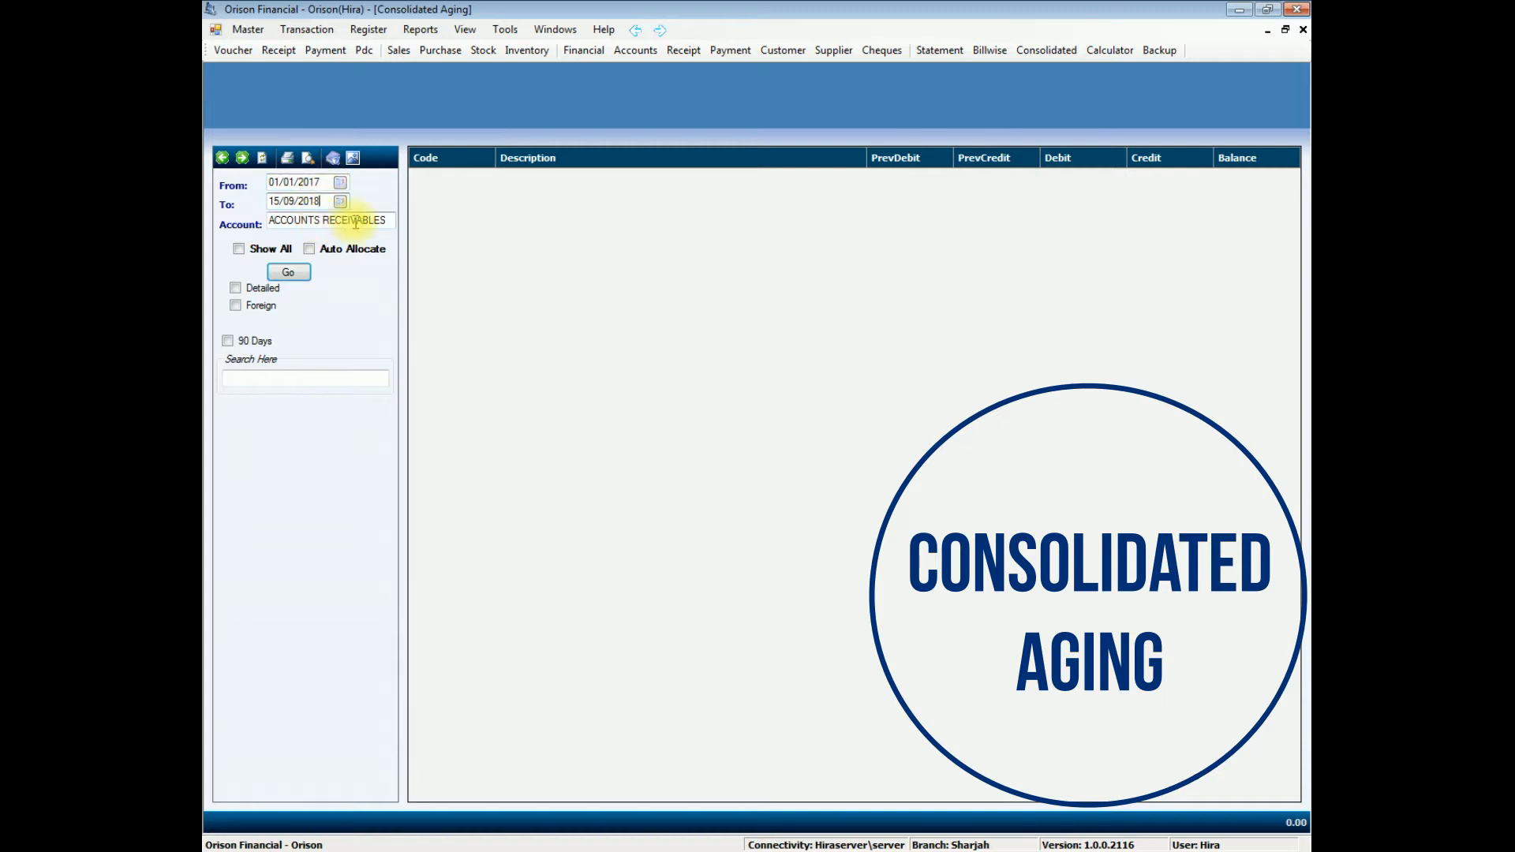
drag(384, 224, 205, 221)
key(BackSpace)
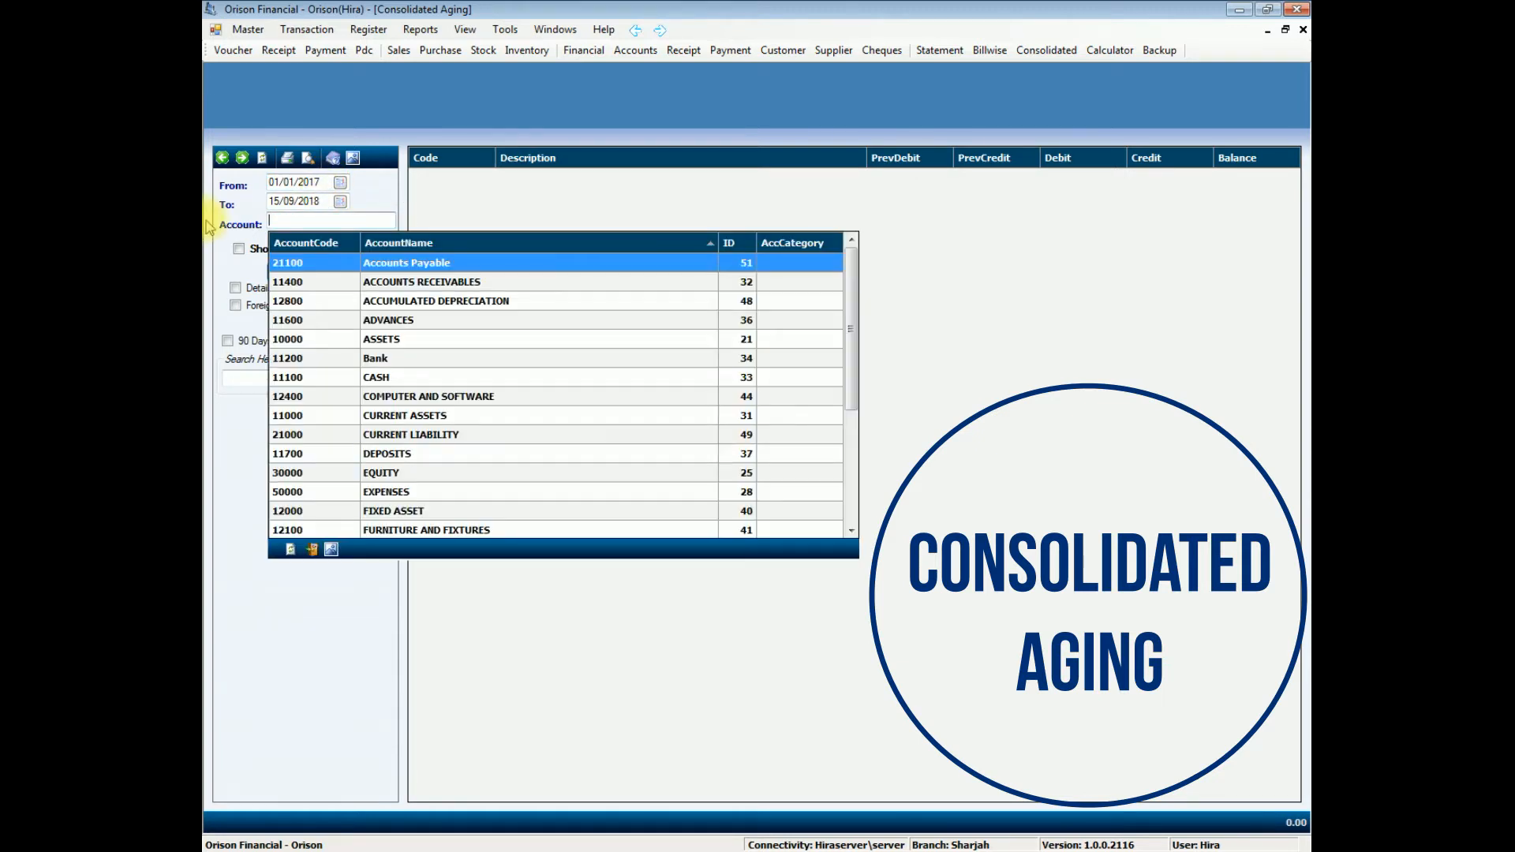
key(Down)
key(Return)
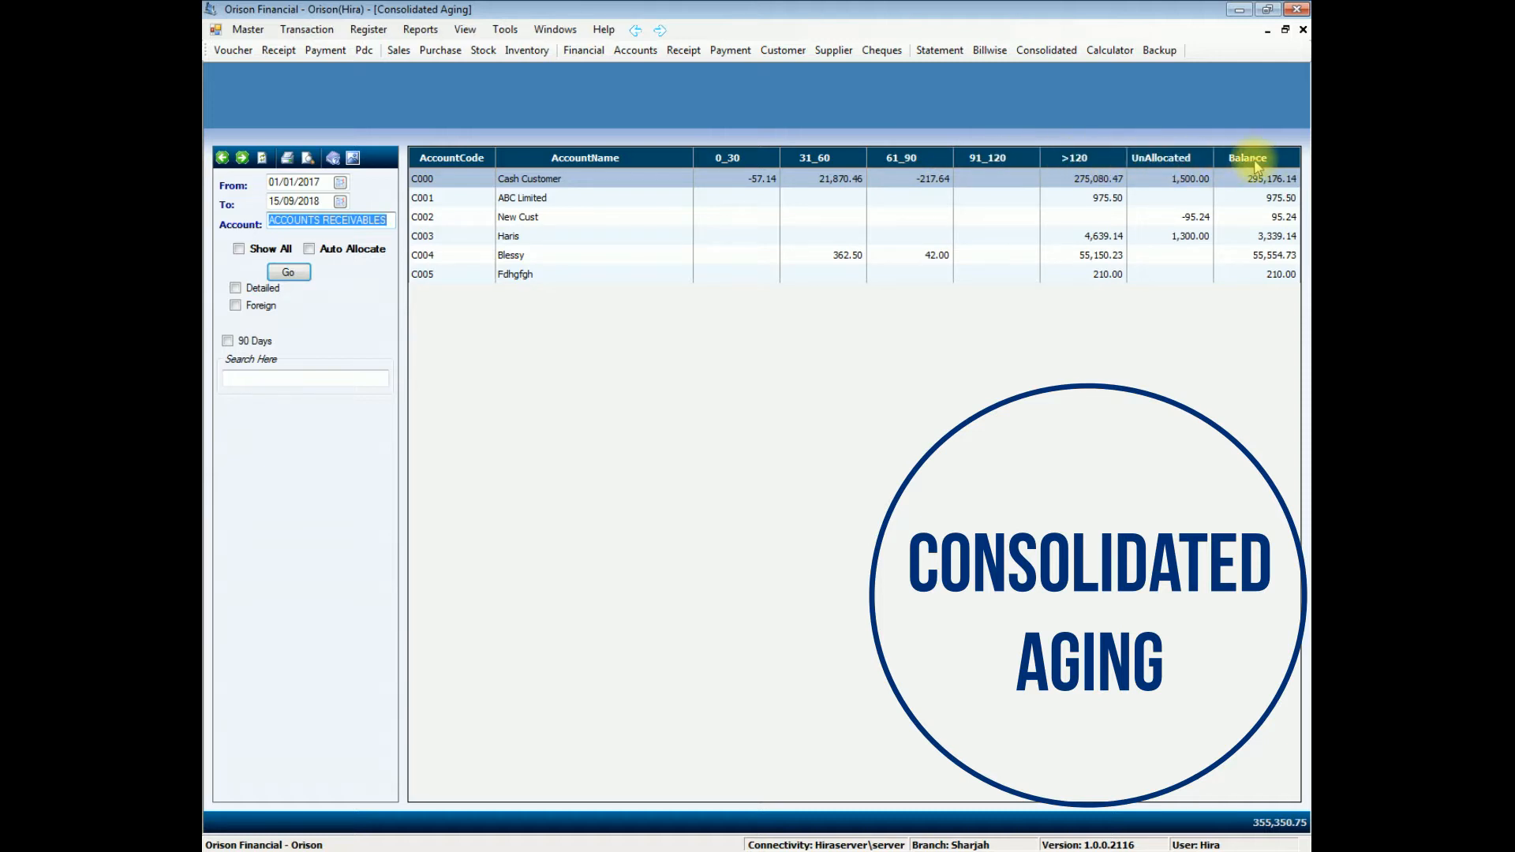
click(308, 157)
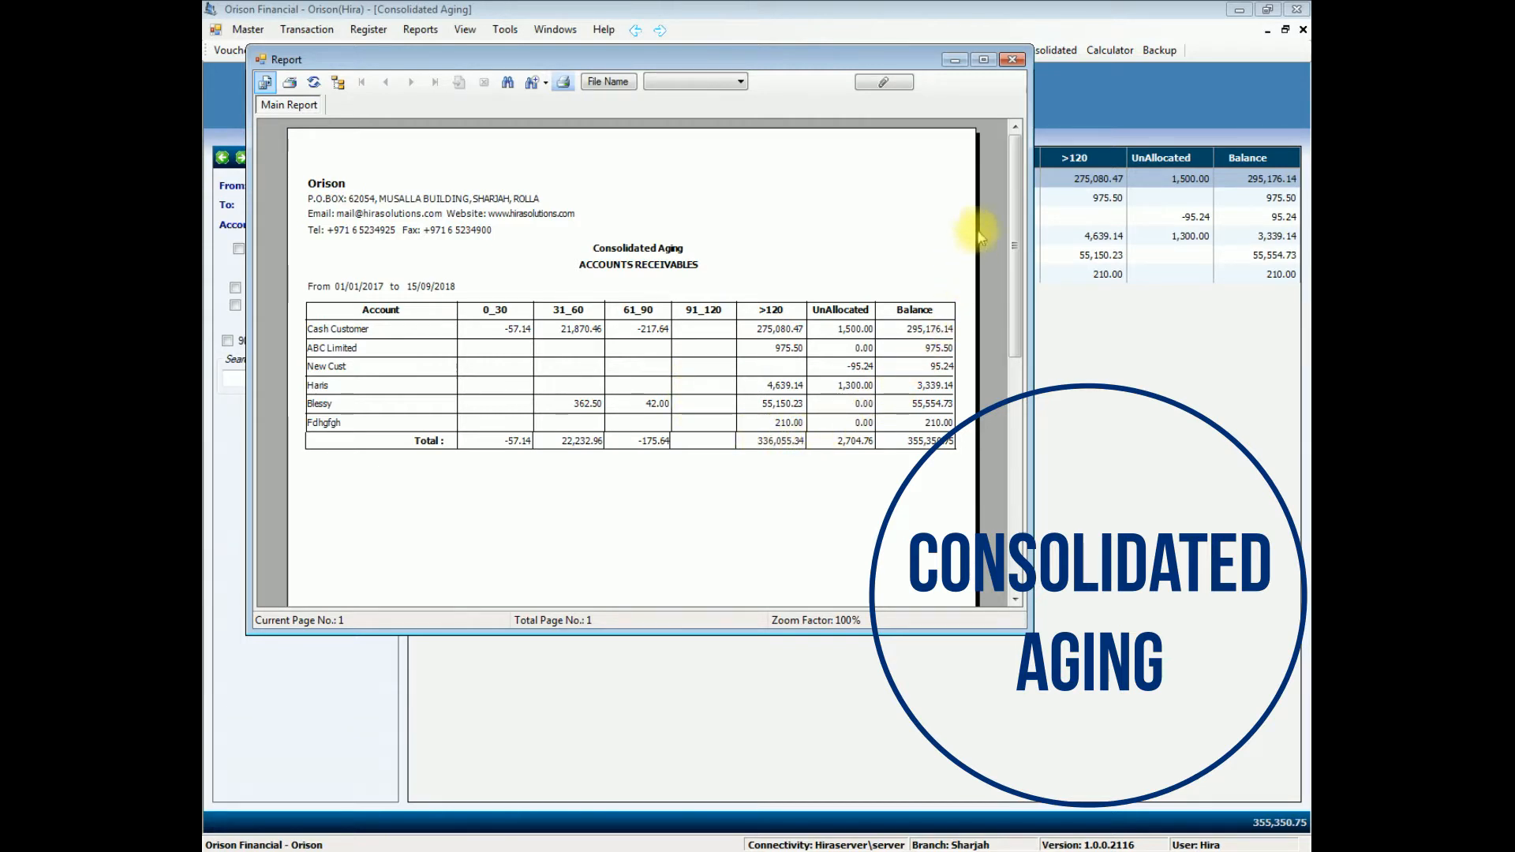
click(1013, 61)
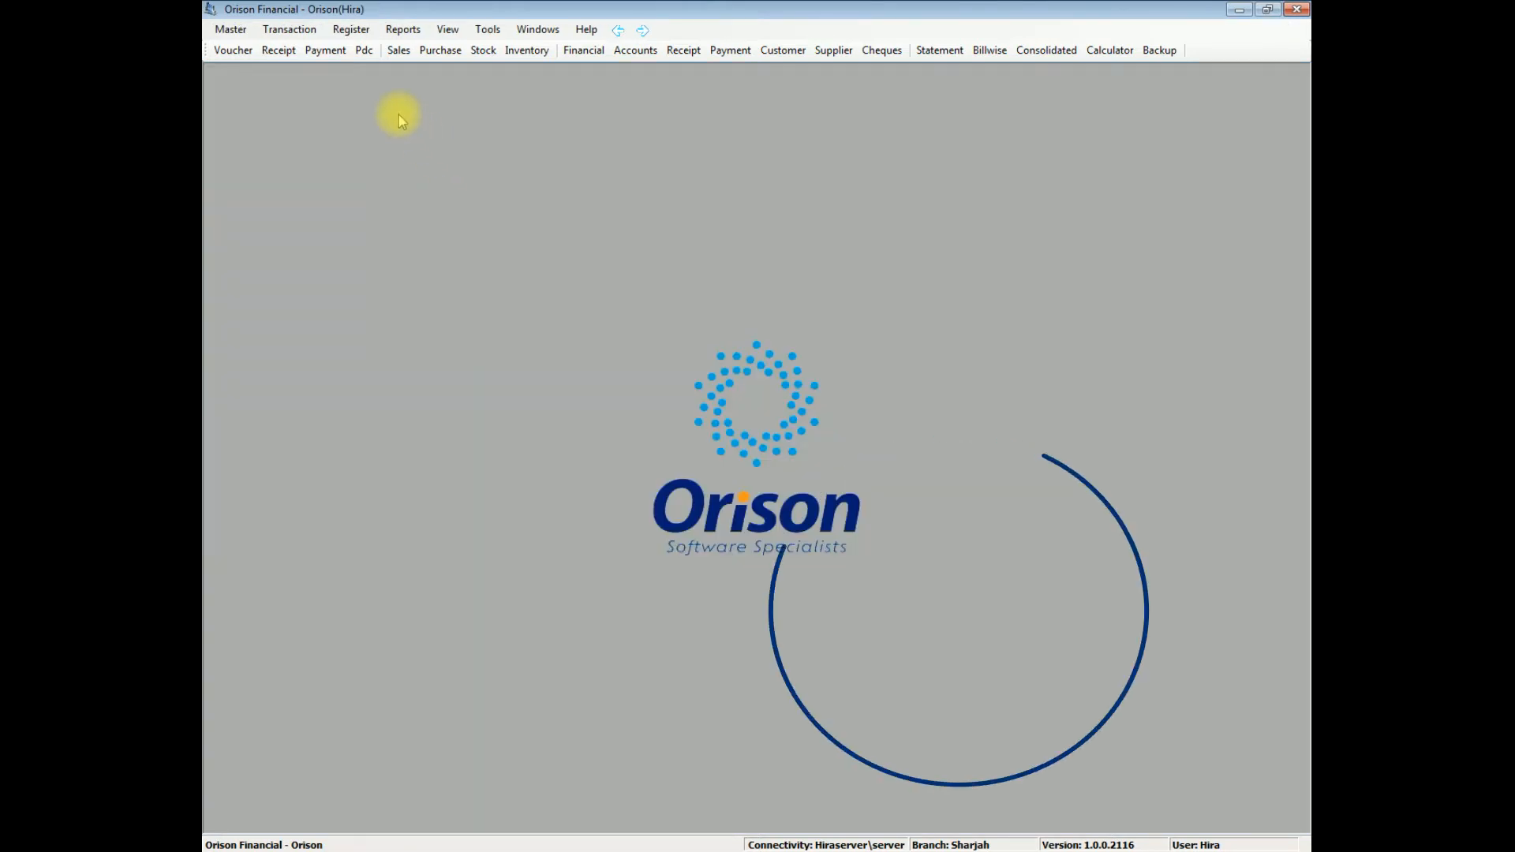
- Generate the Trial Balance in summary and detailed form, and preview its printable report before closing it
click(403, 30)
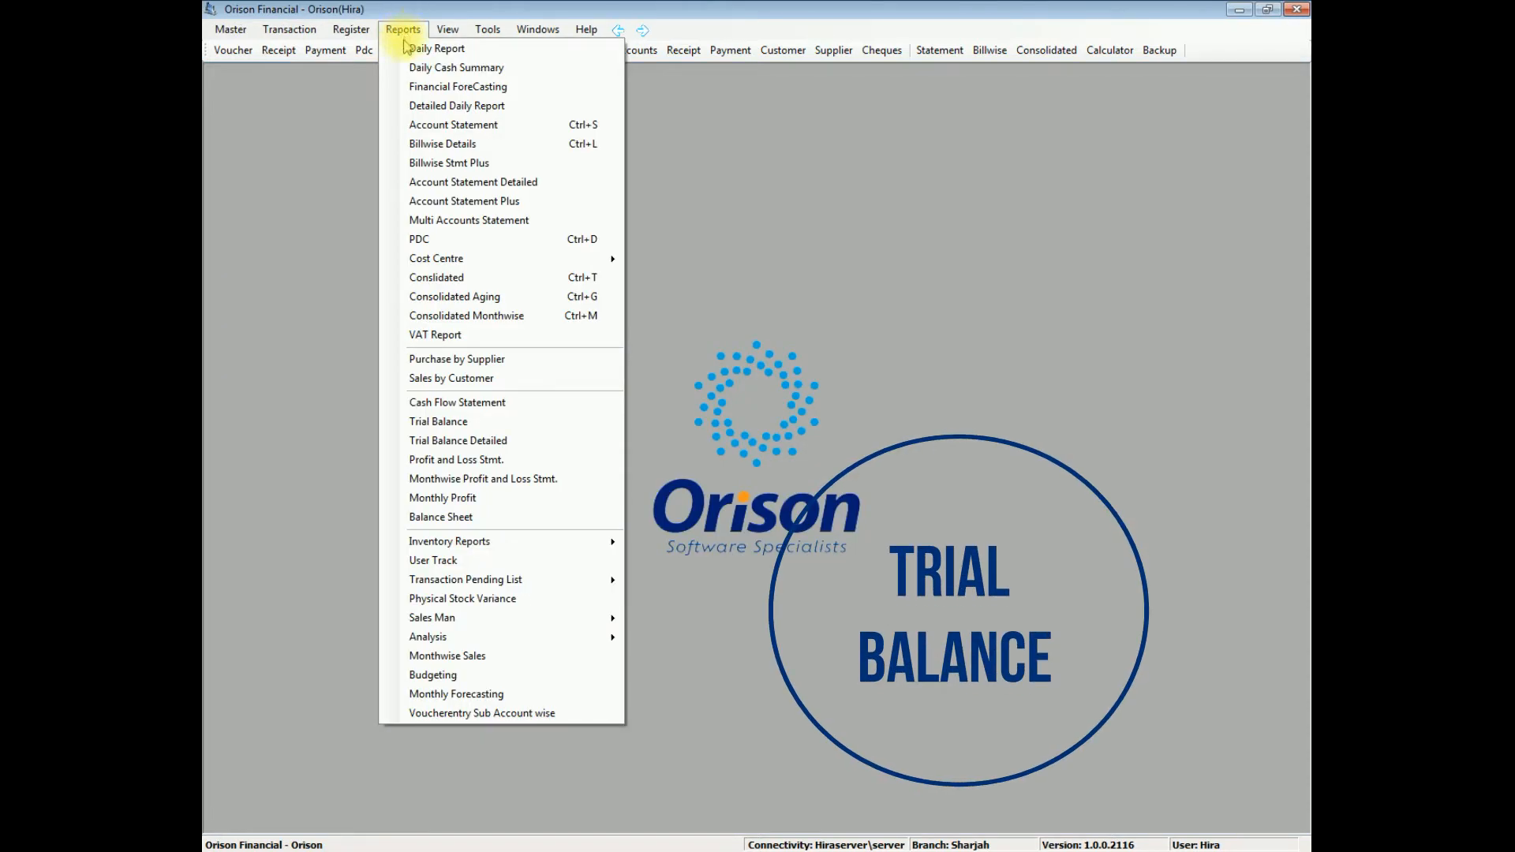
click(476, 423)
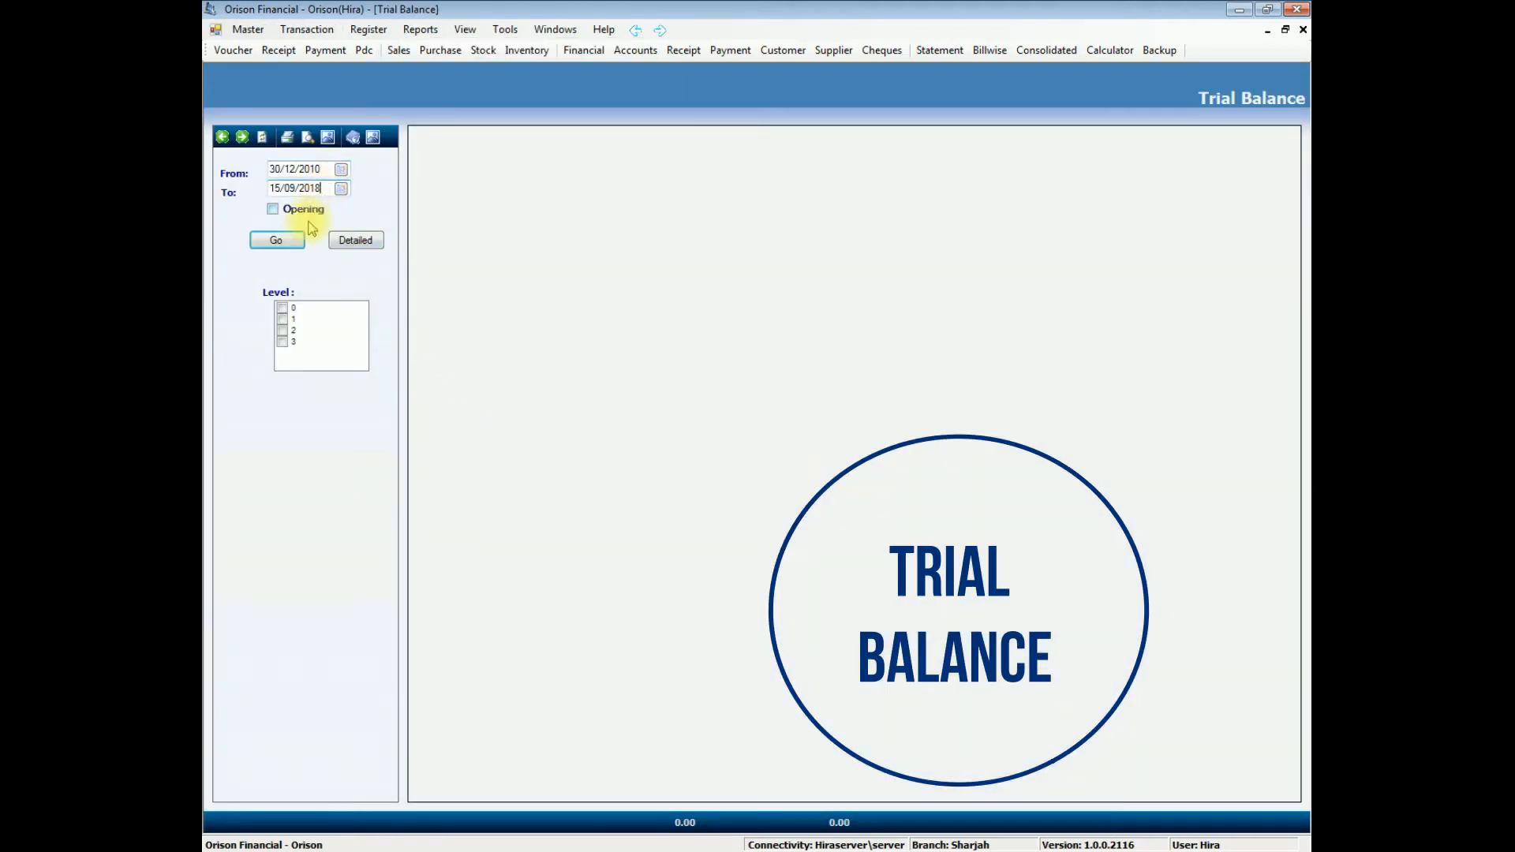
click(300, 241)
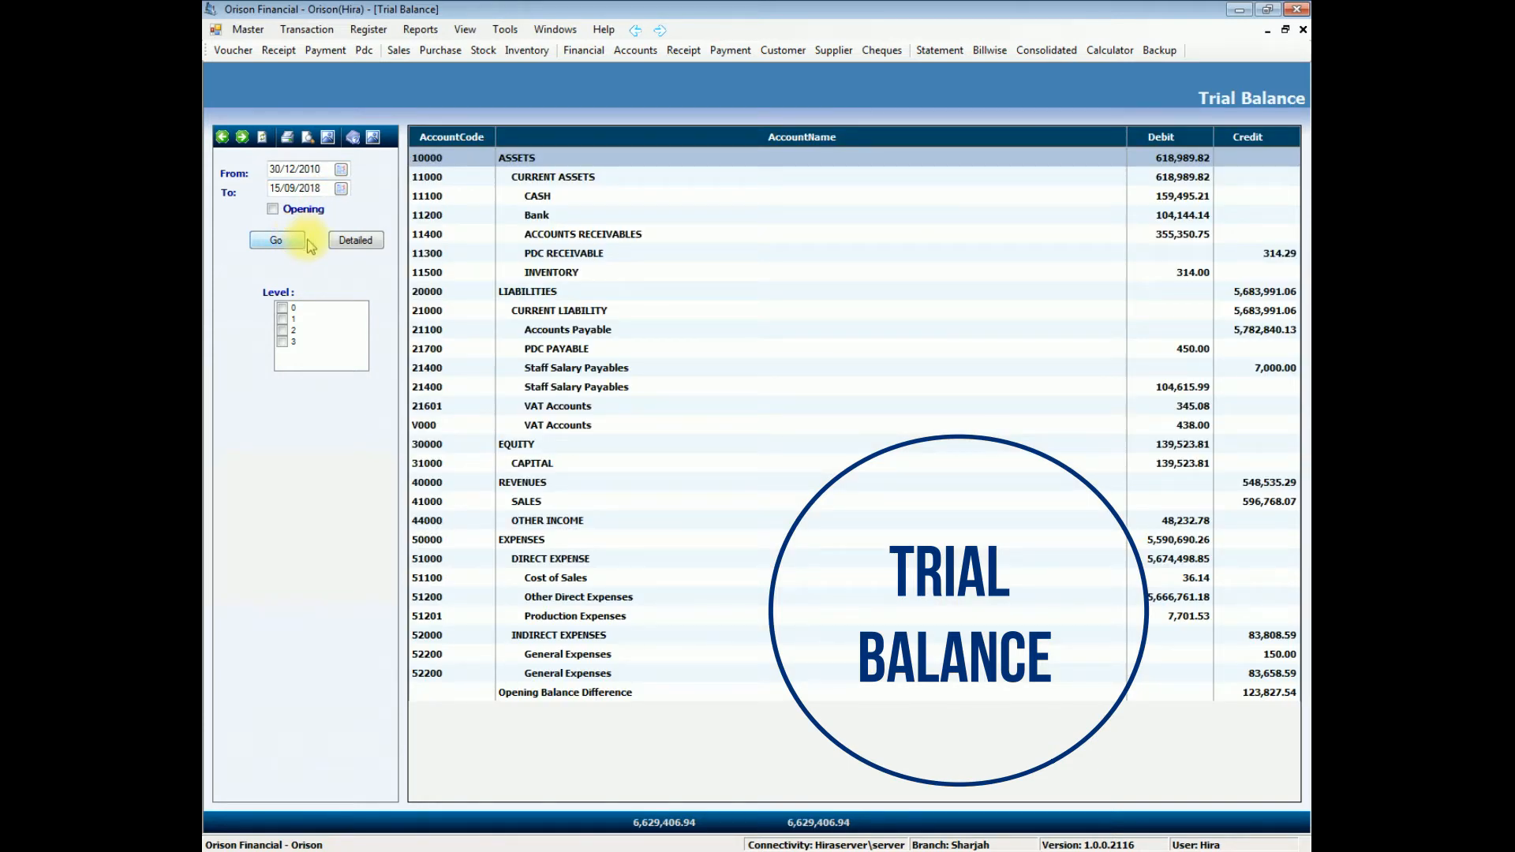
click(353, 246)
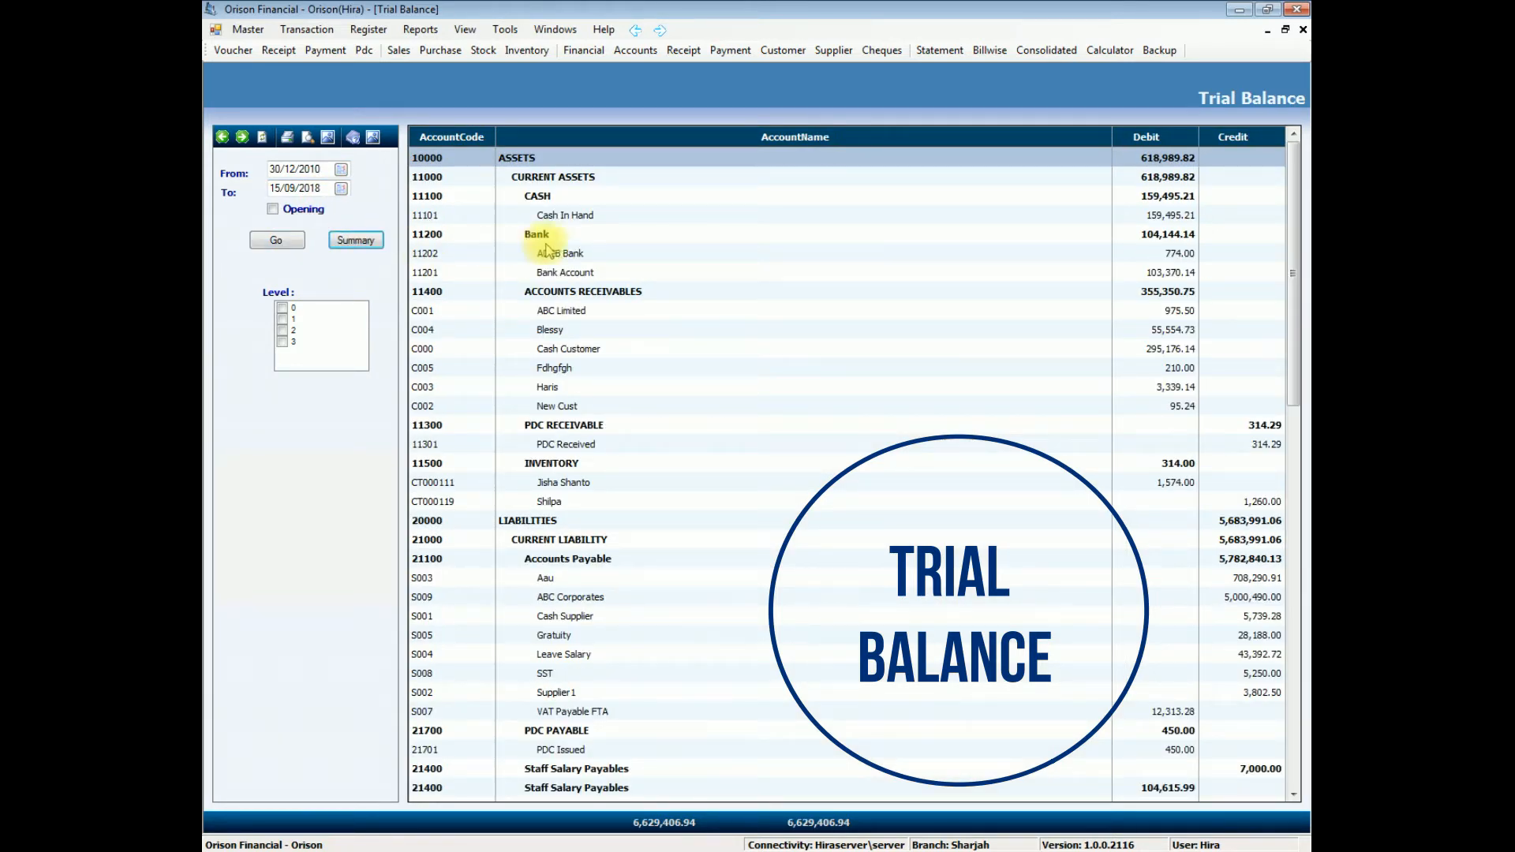
drag(1290, 247, 1298, 182)
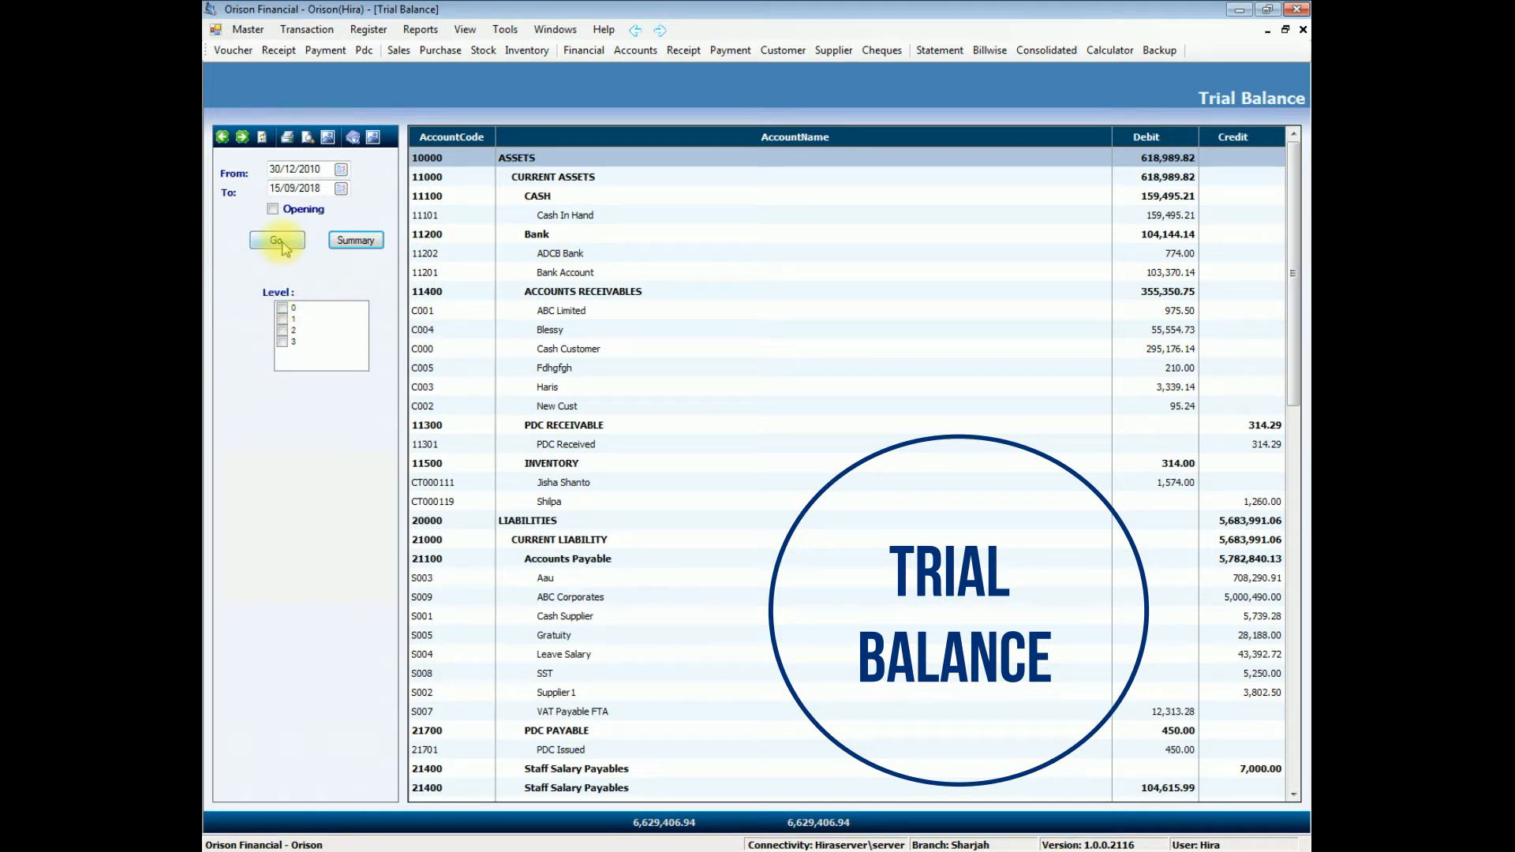
click(306, 138)
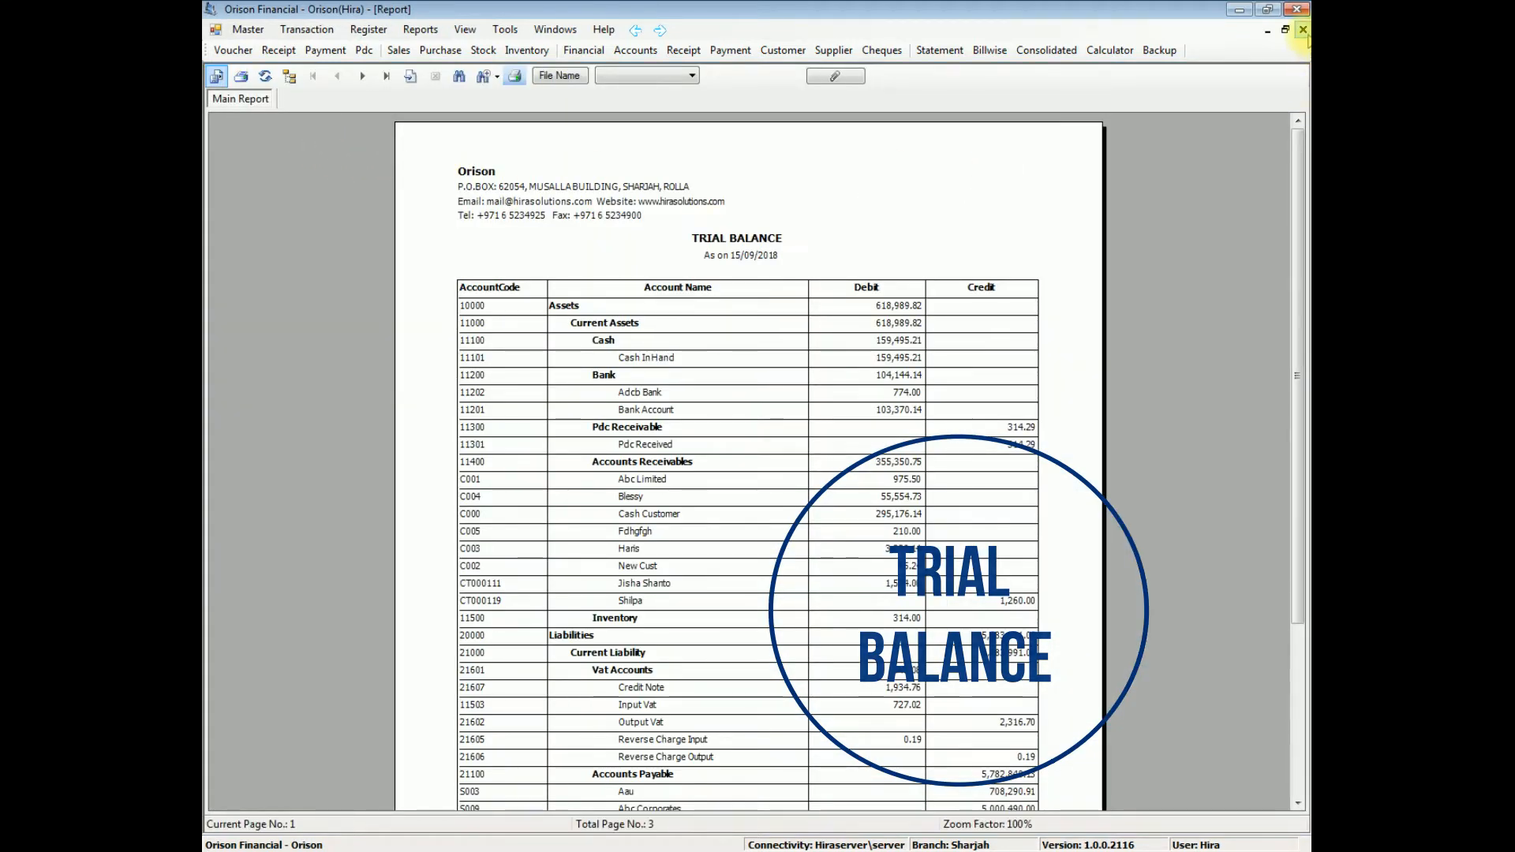
click(1303, 29)
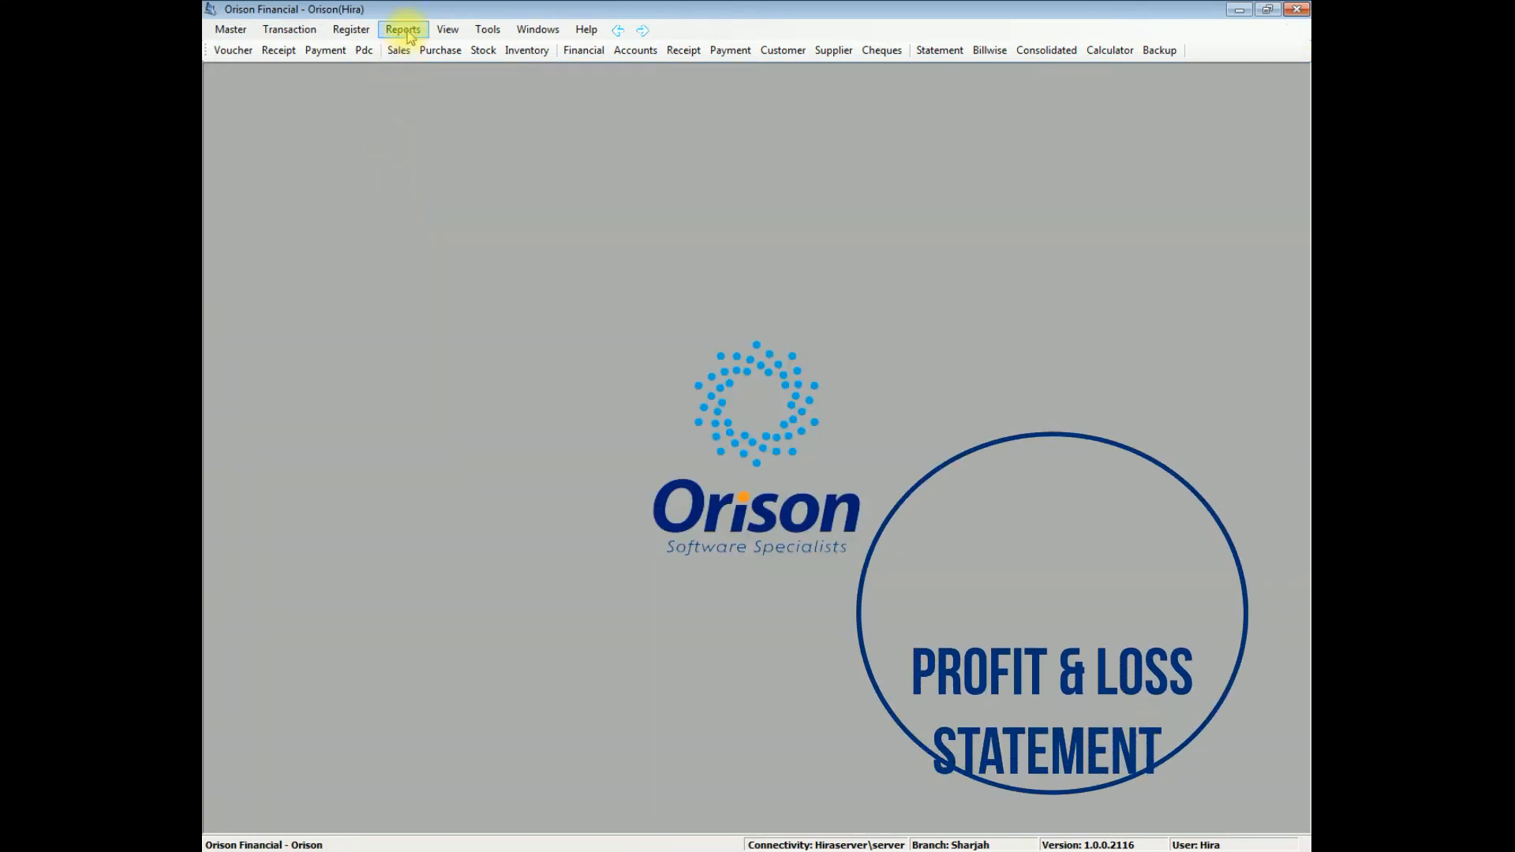
- Generate the Profit and Loss statement, switch it to the detailed view, and preview its printable report
click(404, 31)
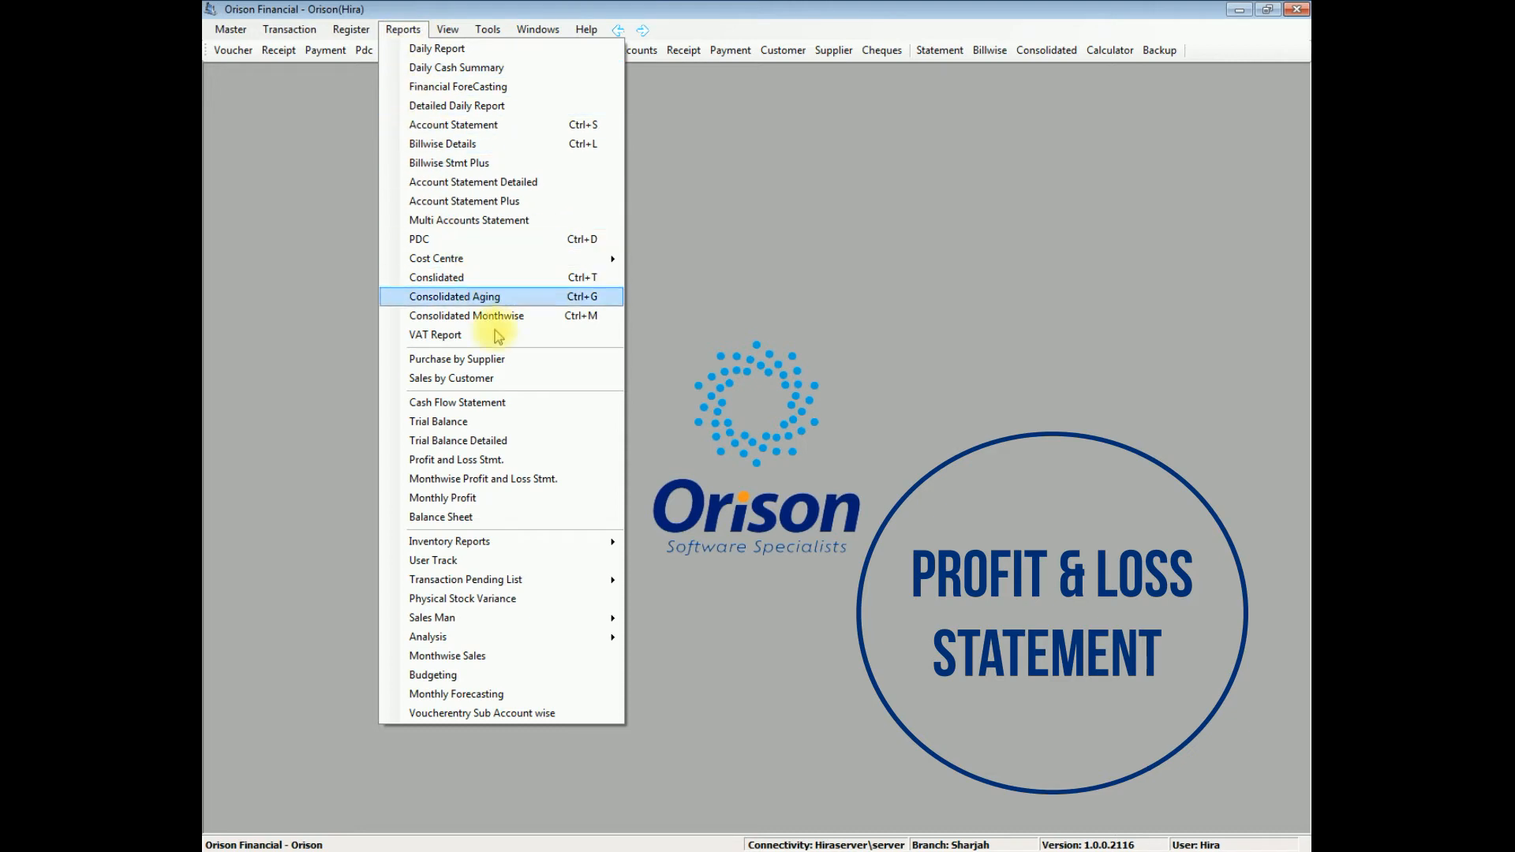
click(549, 460)
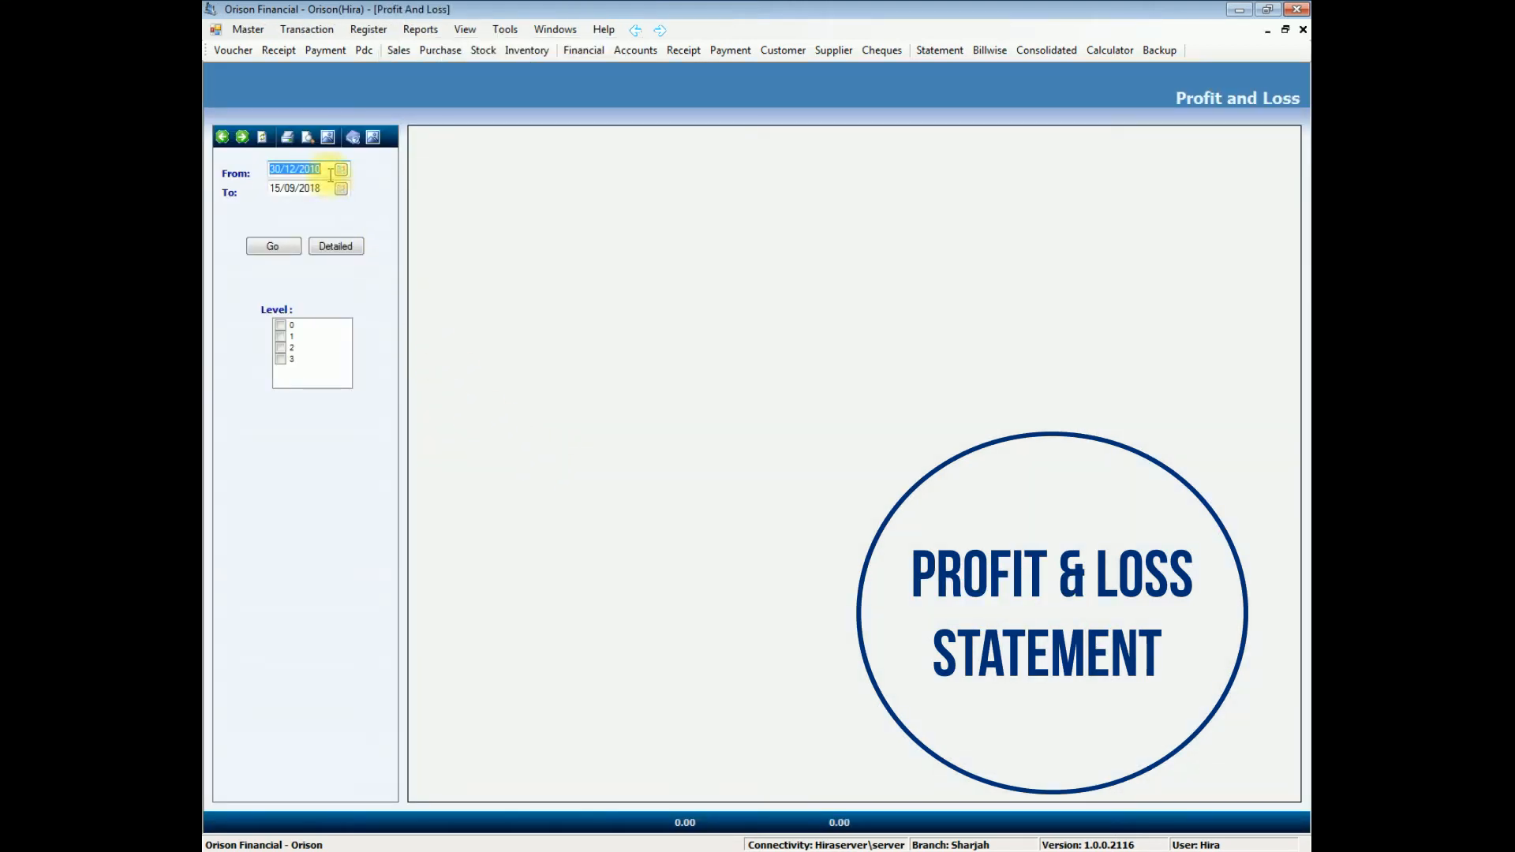
click(274, 246)
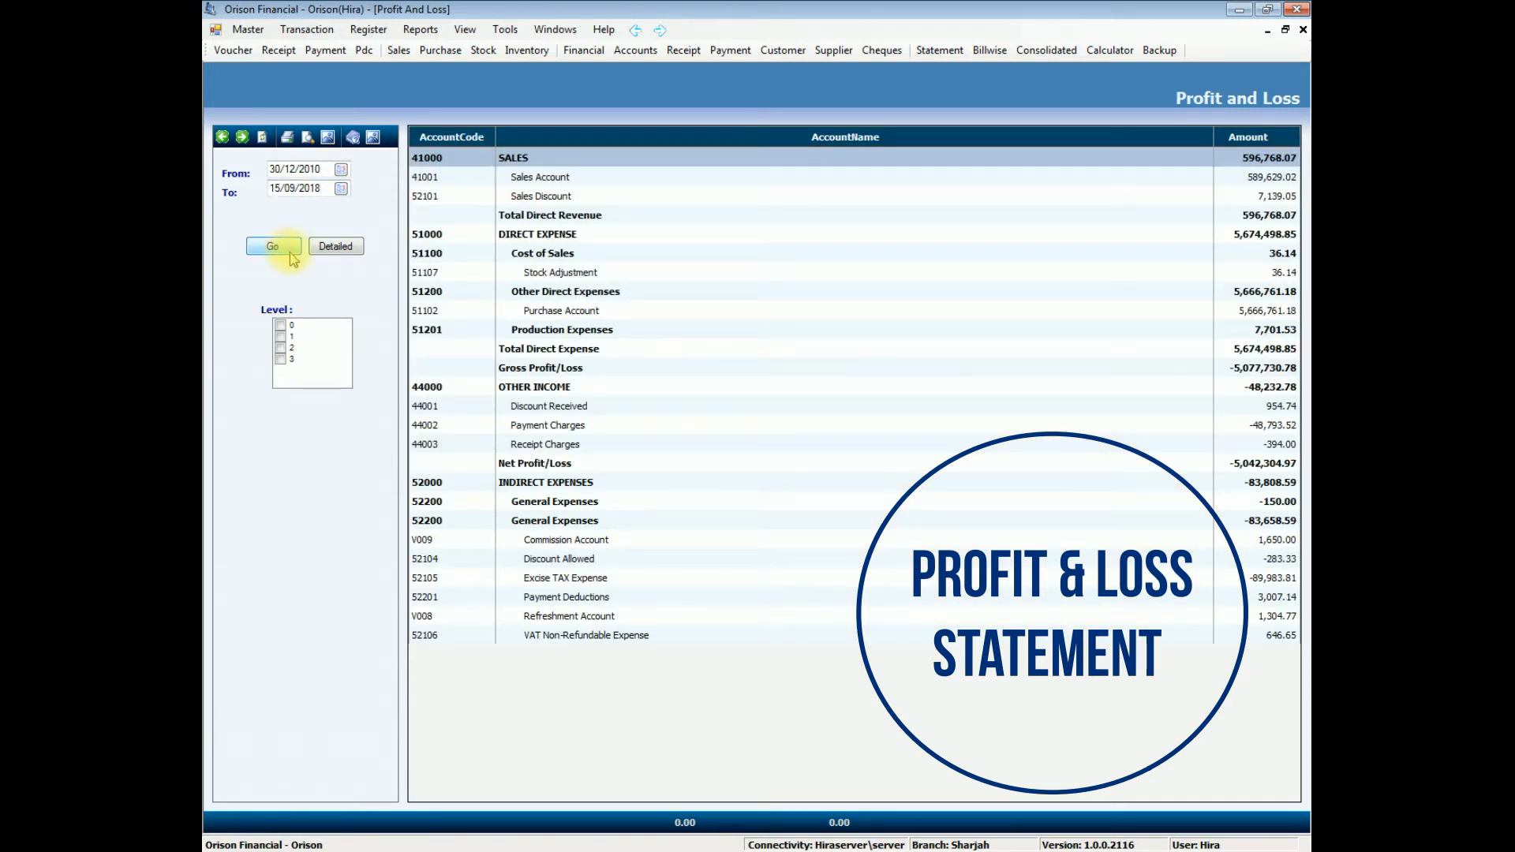
click(336, 247)
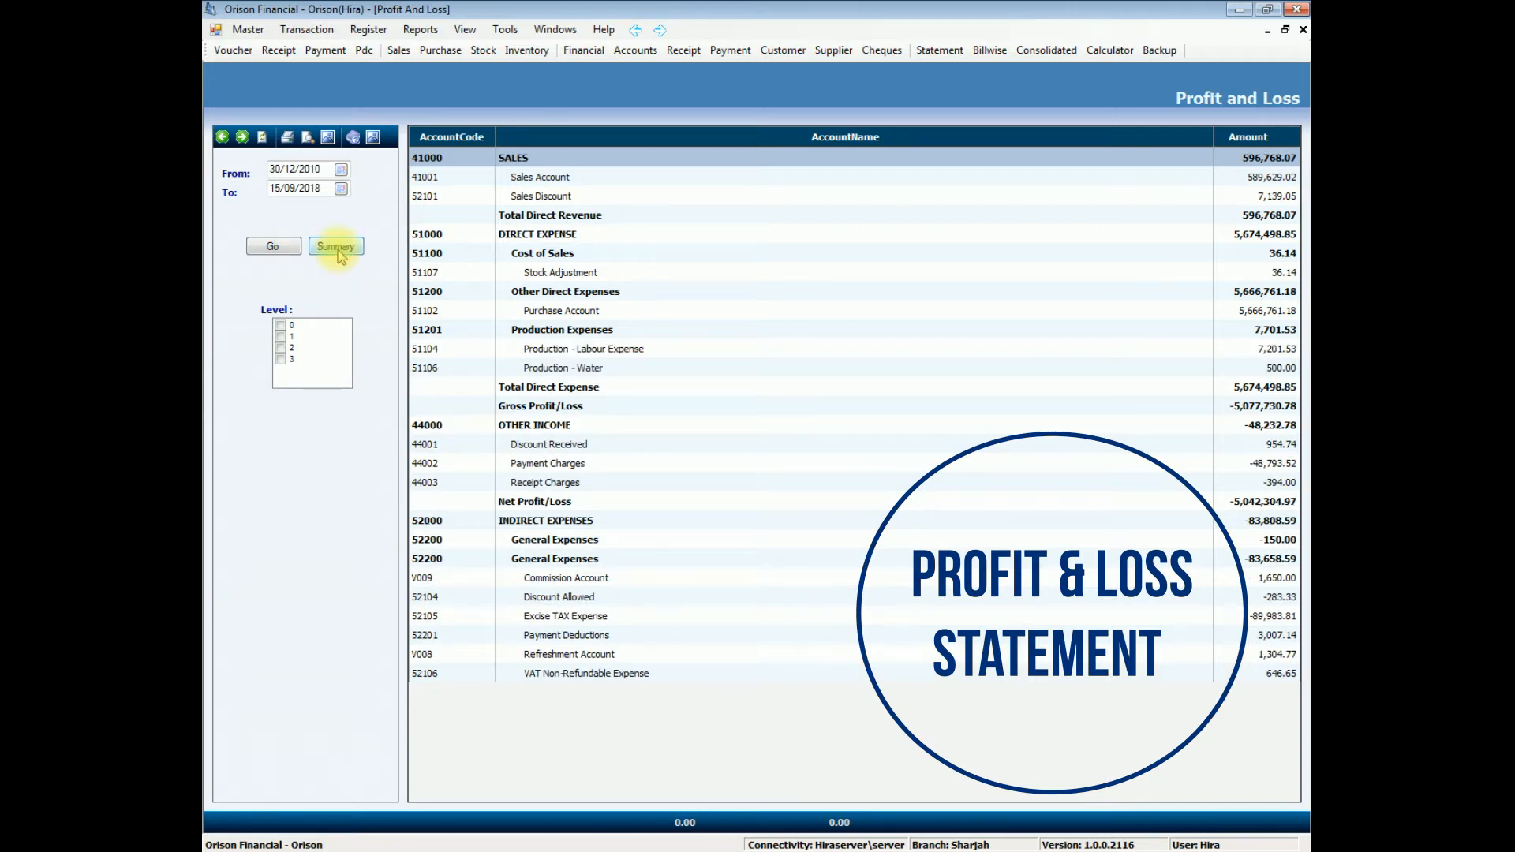
click(308, 139)
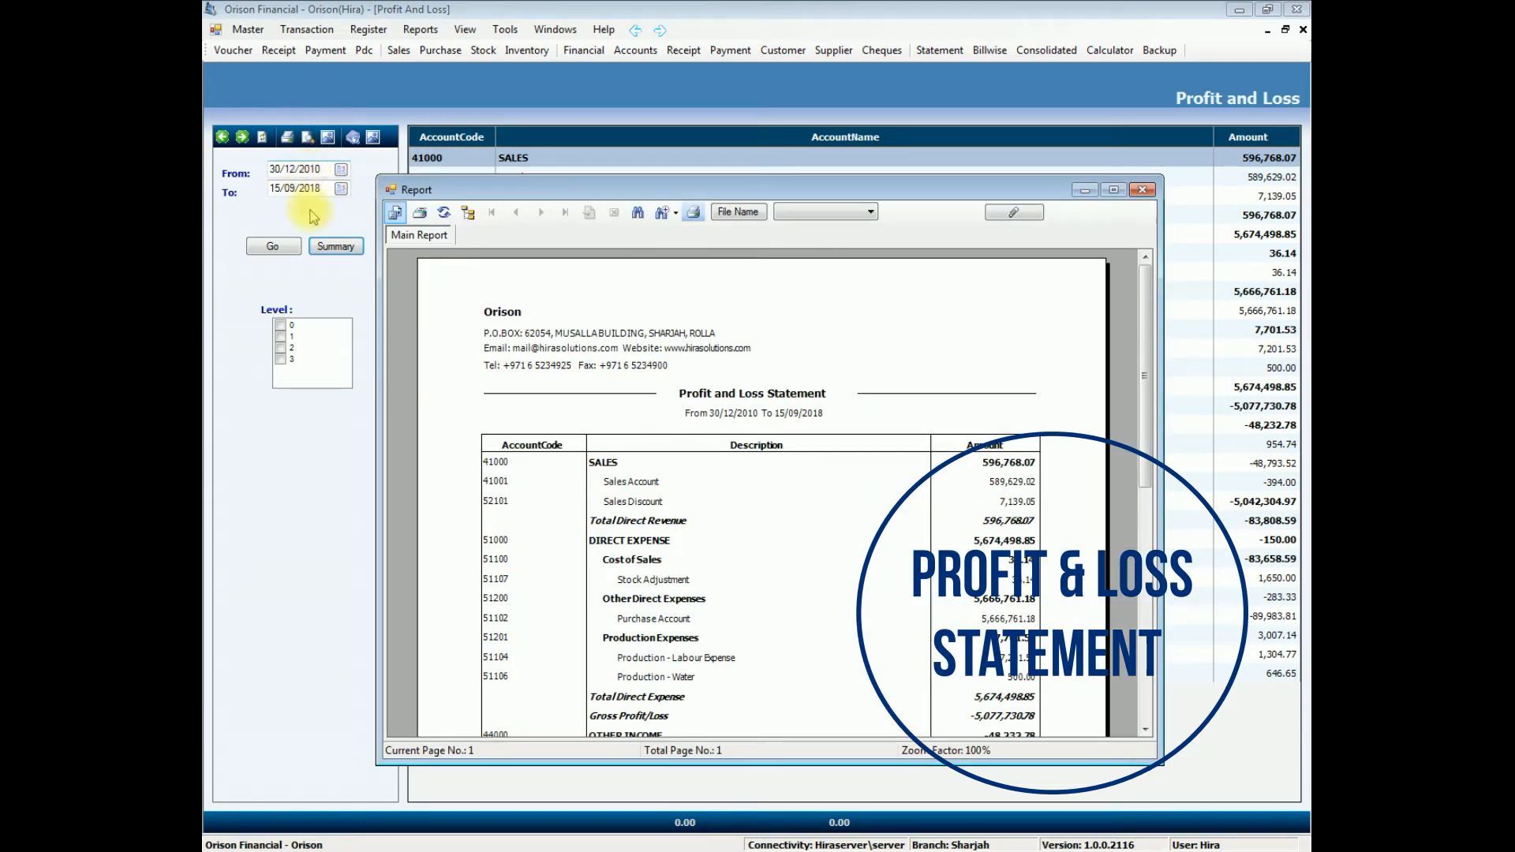
- Close the Profit and Loss preview and statement, and generate the Balance Sheet for 30/12/2010 to 15/09/2018
click(1142, 189)
key(Escape)
click(403, 31)
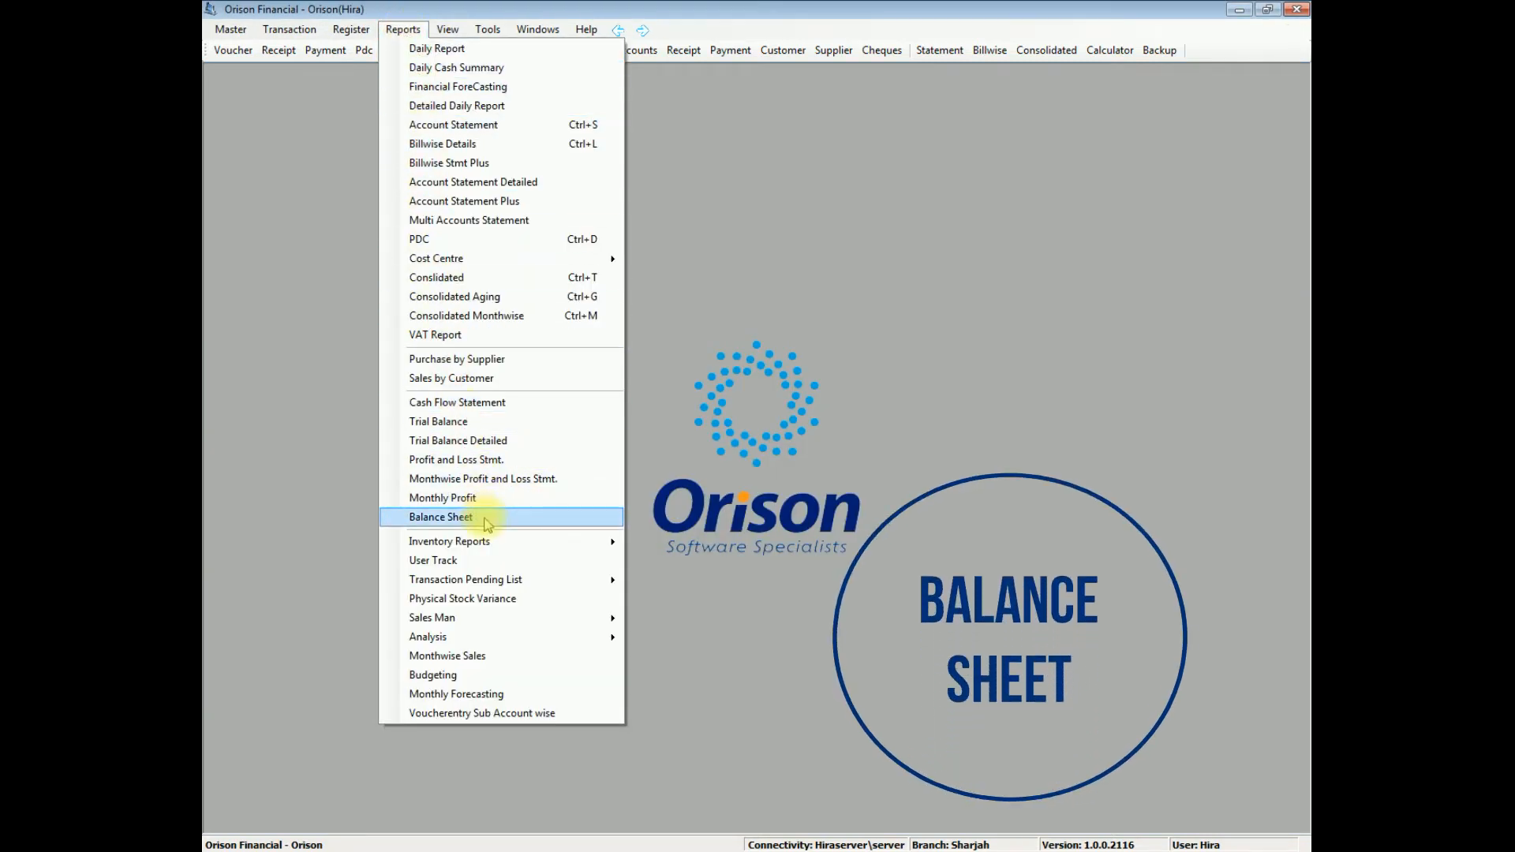
click(441, 517)
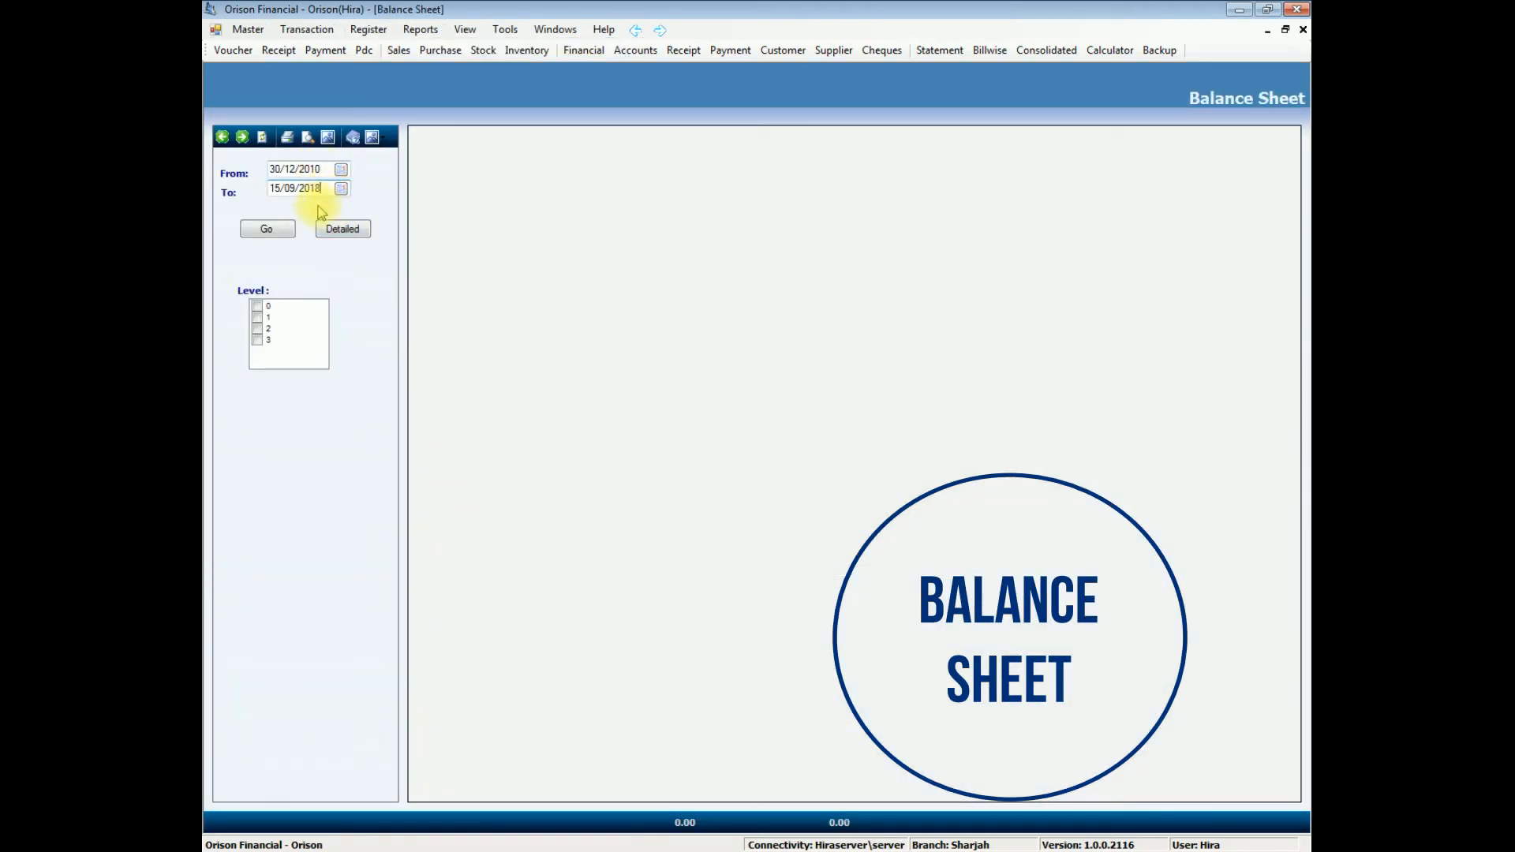
click(287, 227)
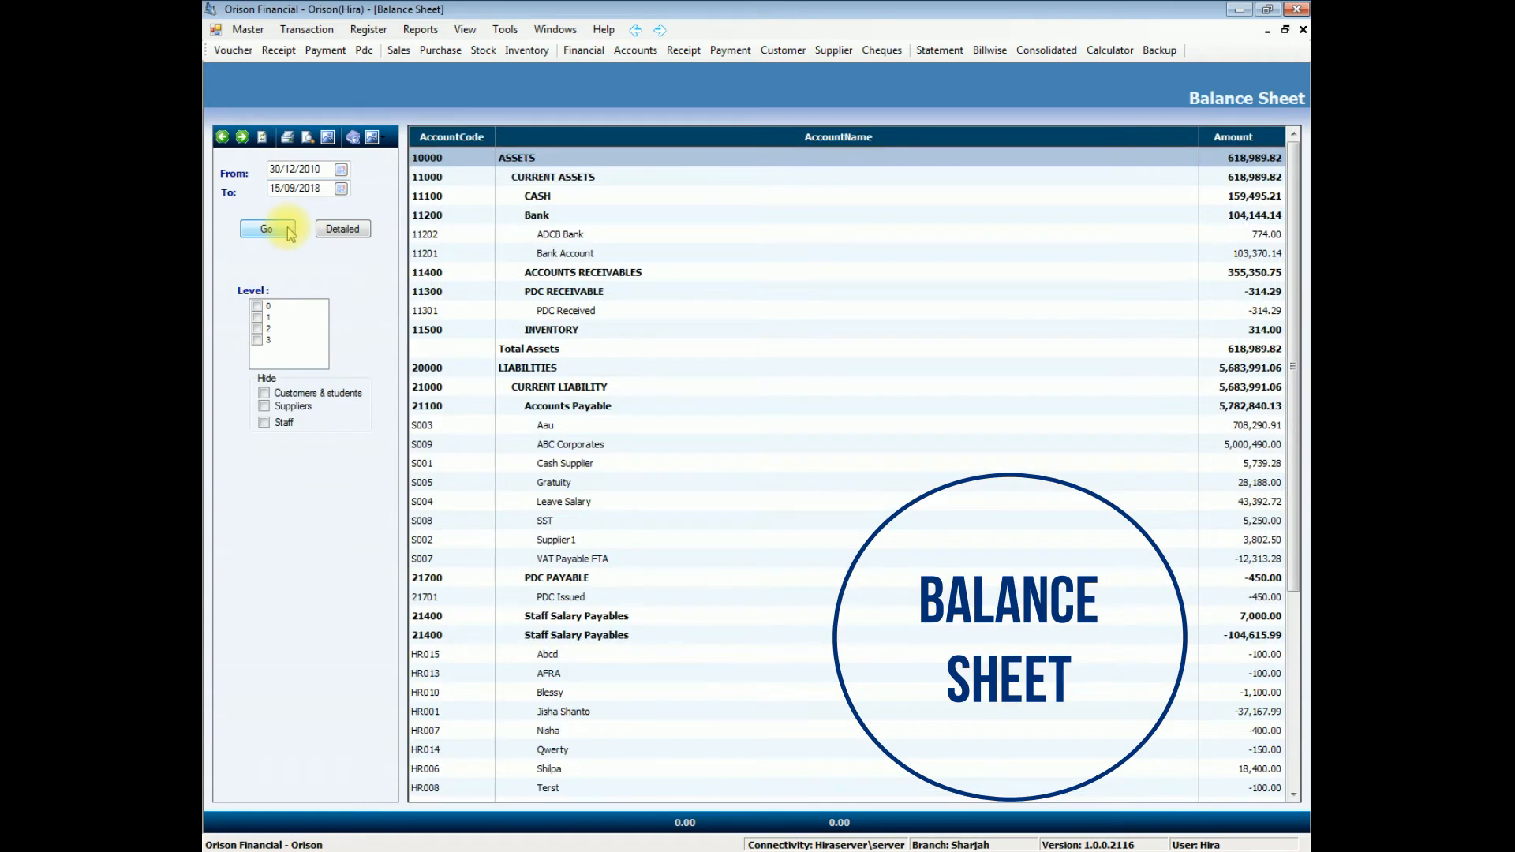
- View the Balance Sheet in detailed and summary form, and preview its printable report before closing both
click(360, 229)
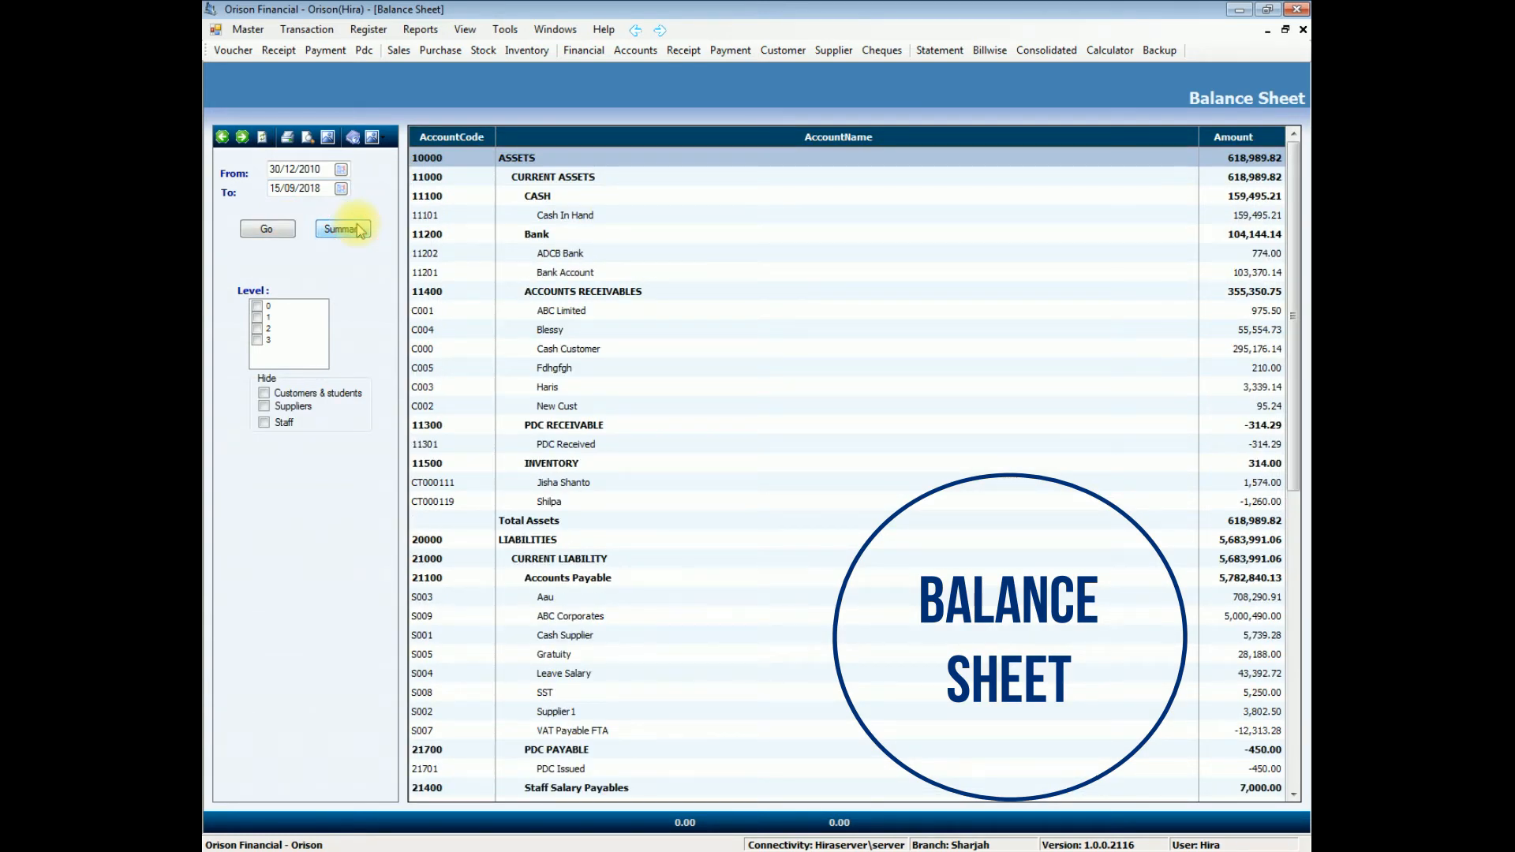
click(360, 229)
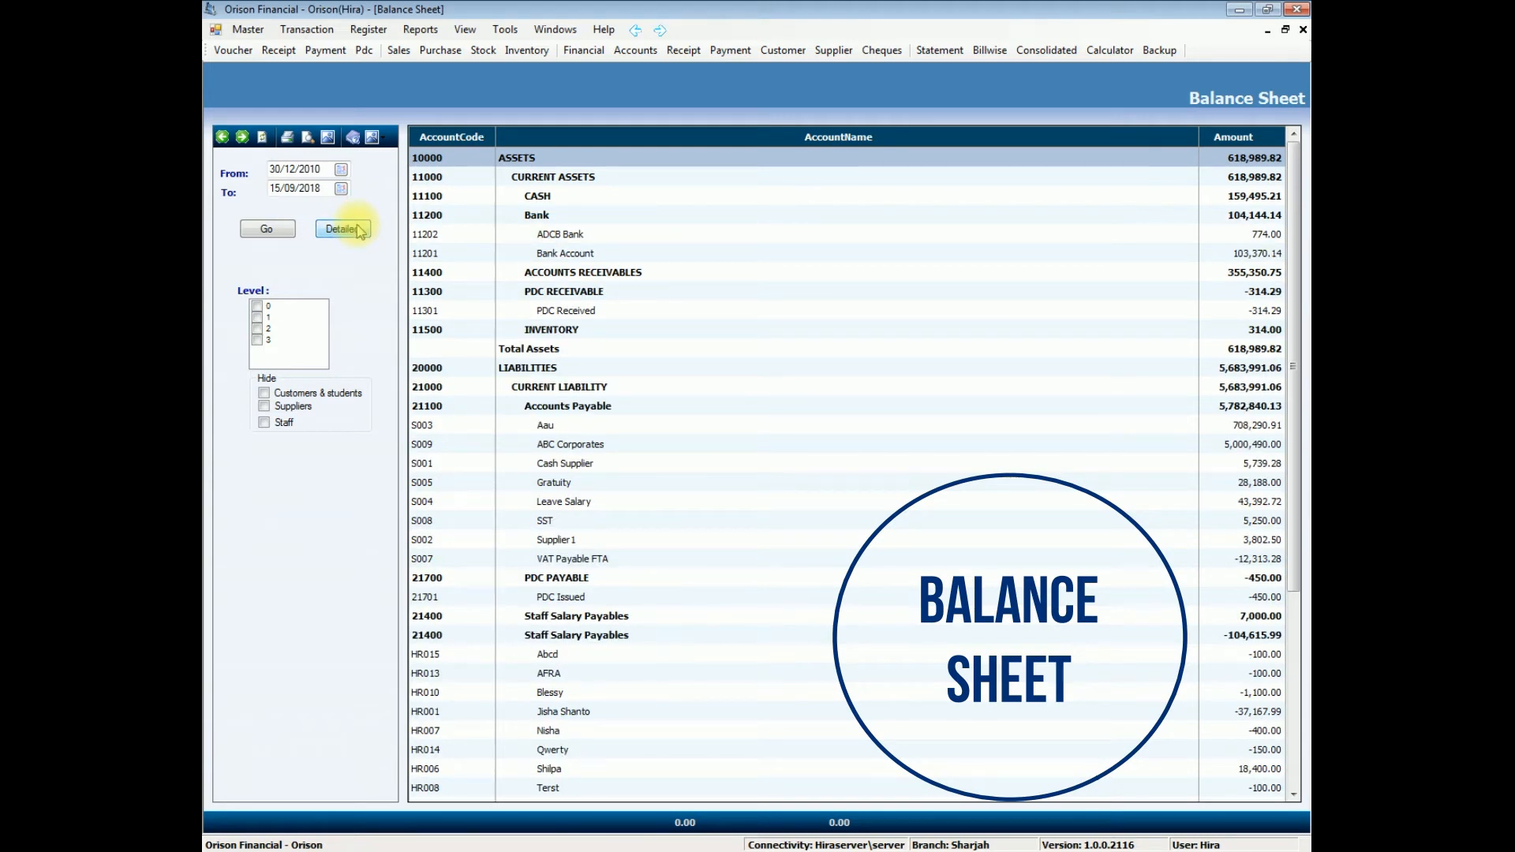
click(307, 137)
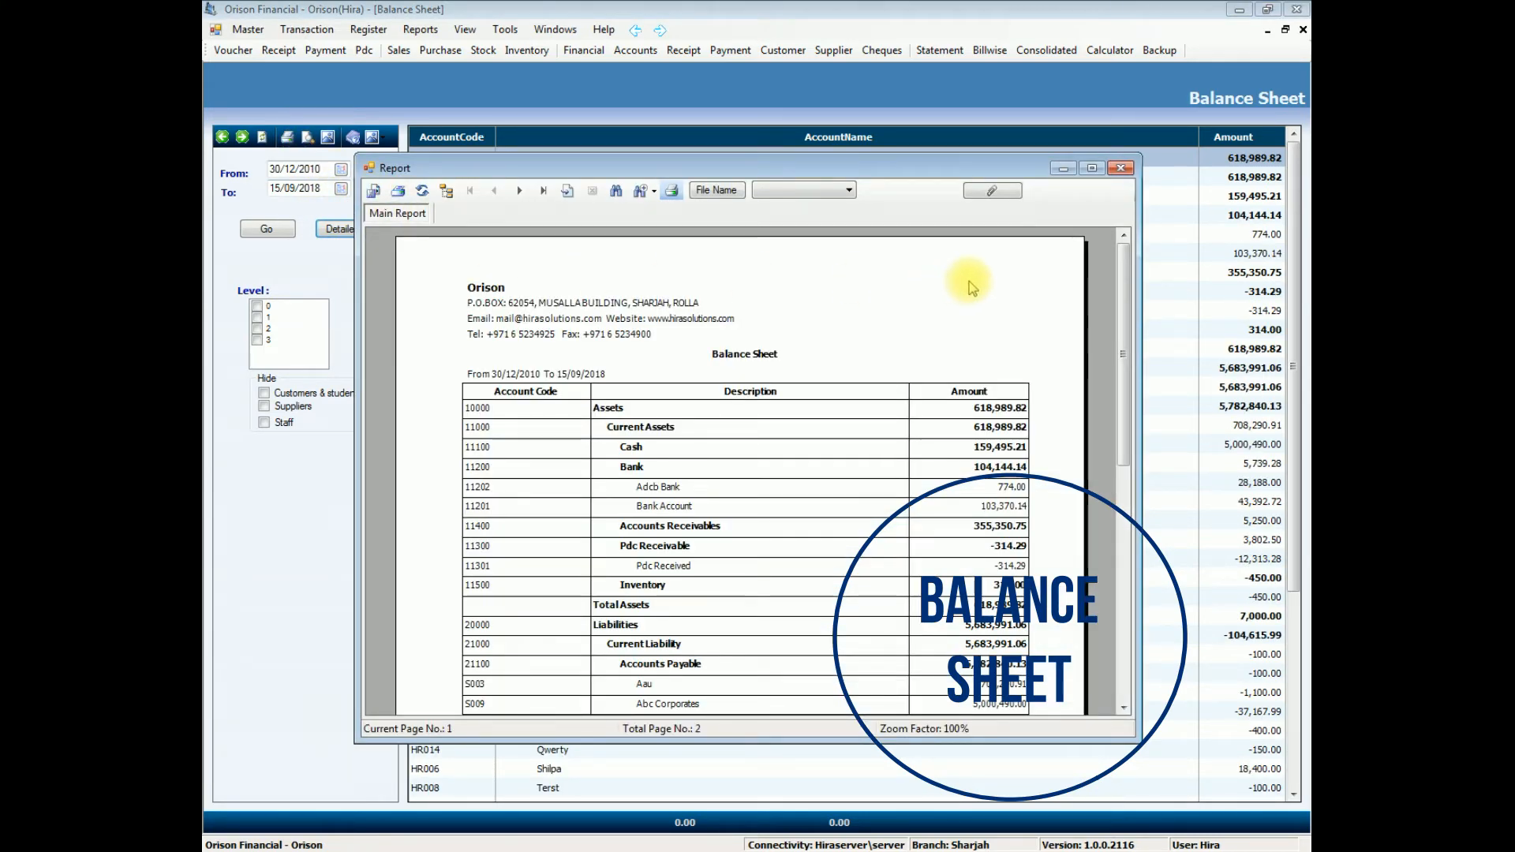
click(1120, 168)
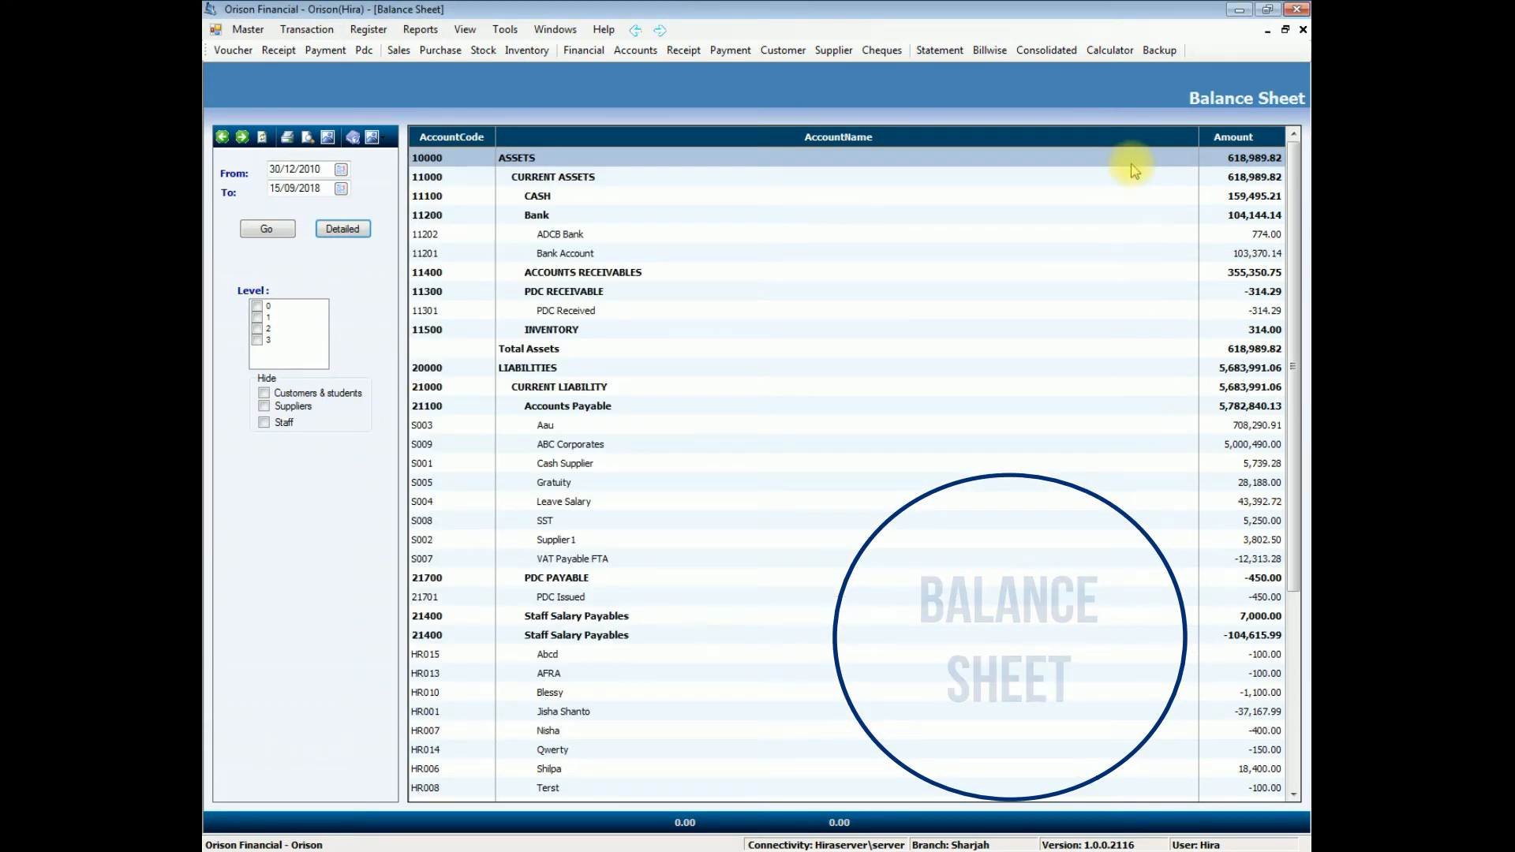
key(Escape)
- Search the Financial Register for posted vouchers of basic type Journal from 30/12/2010 to 15/09/2018
click(351, 30)
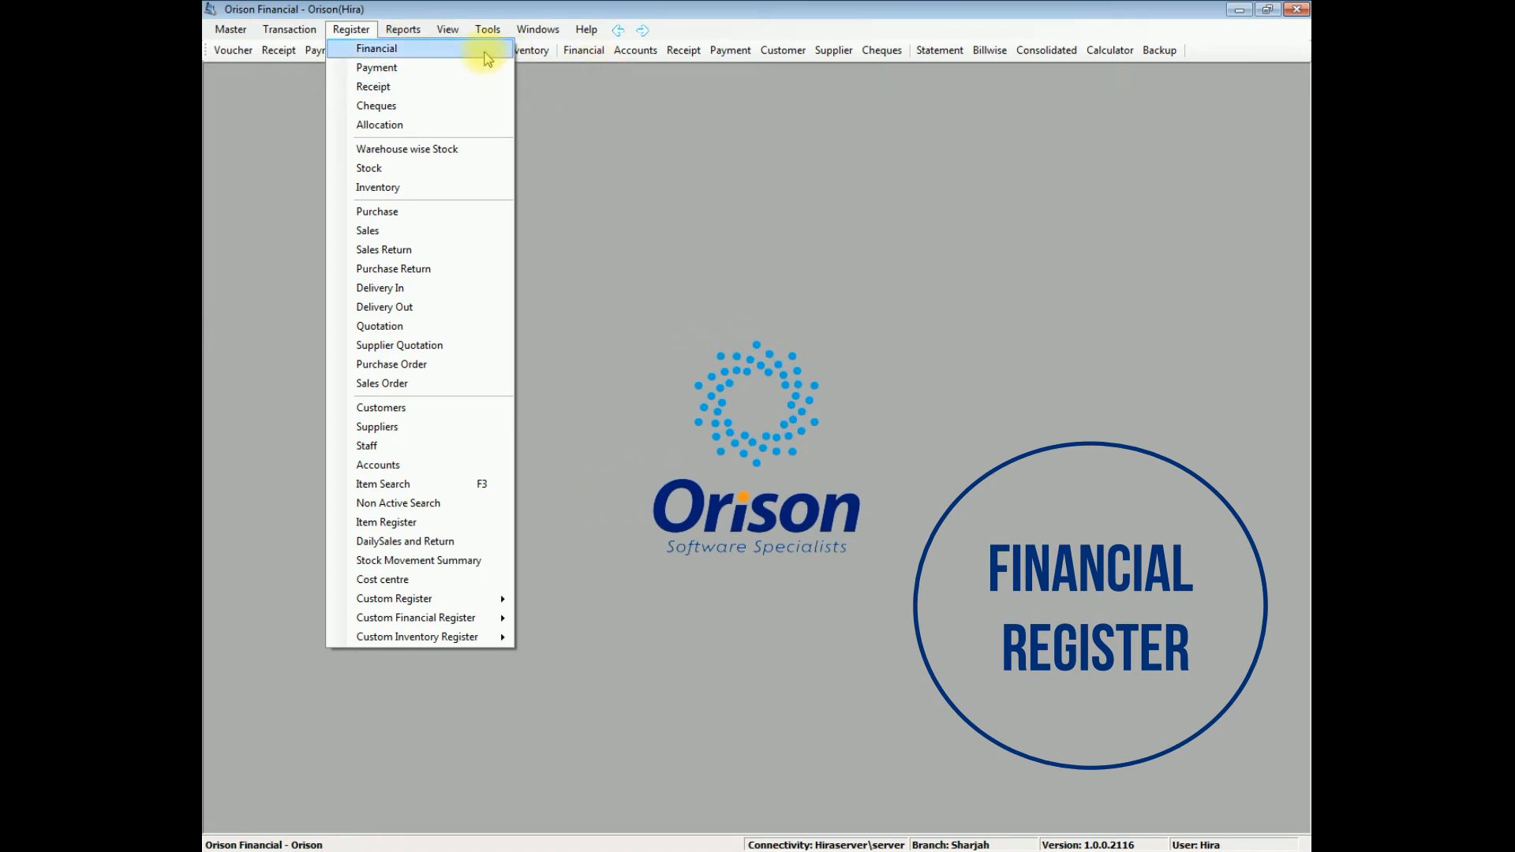
click(544, 128)
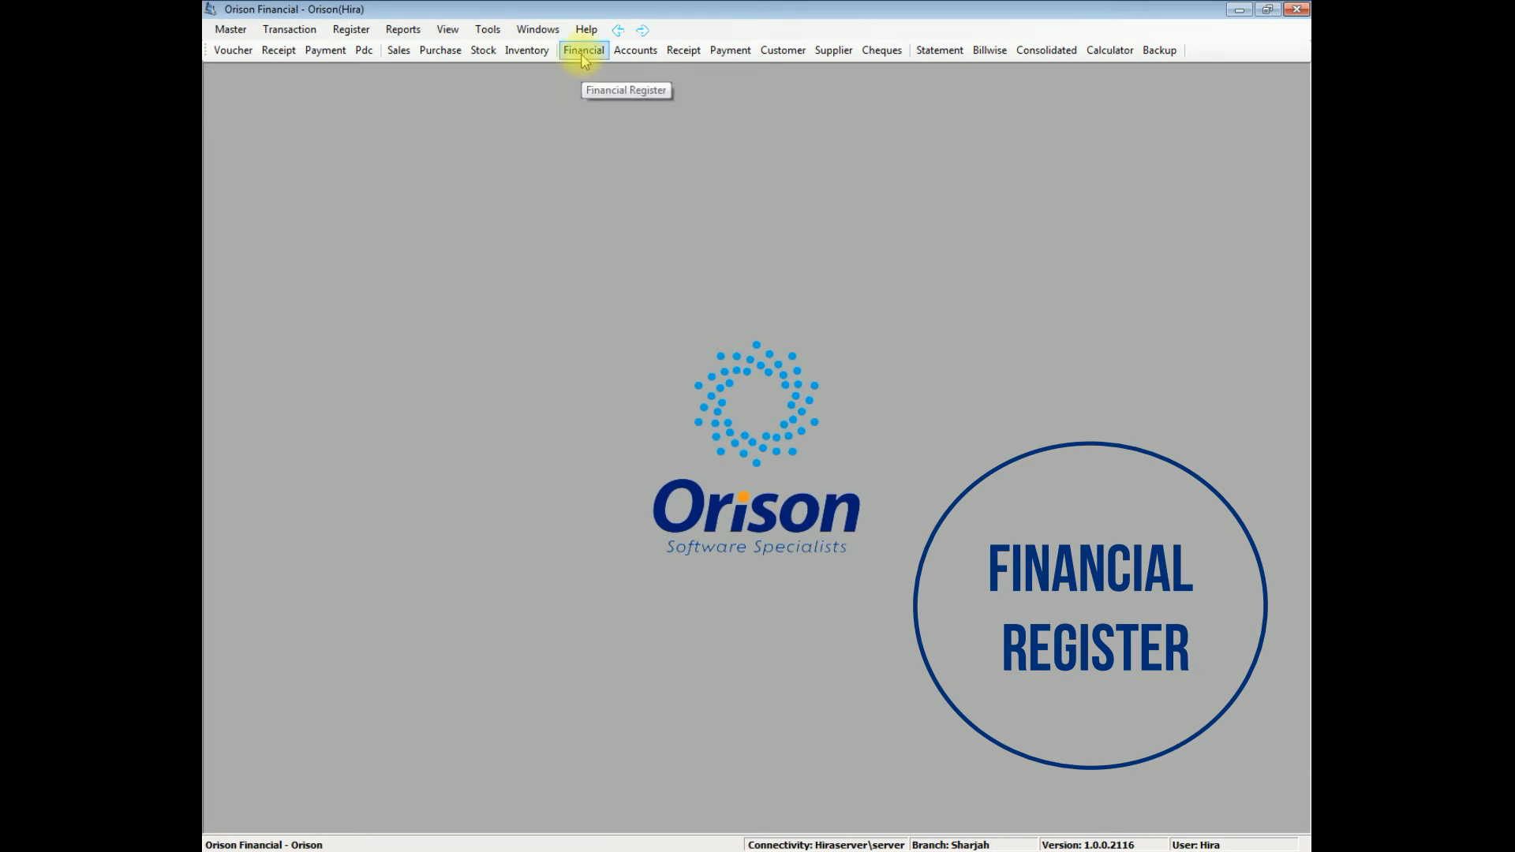
click(583, 57)
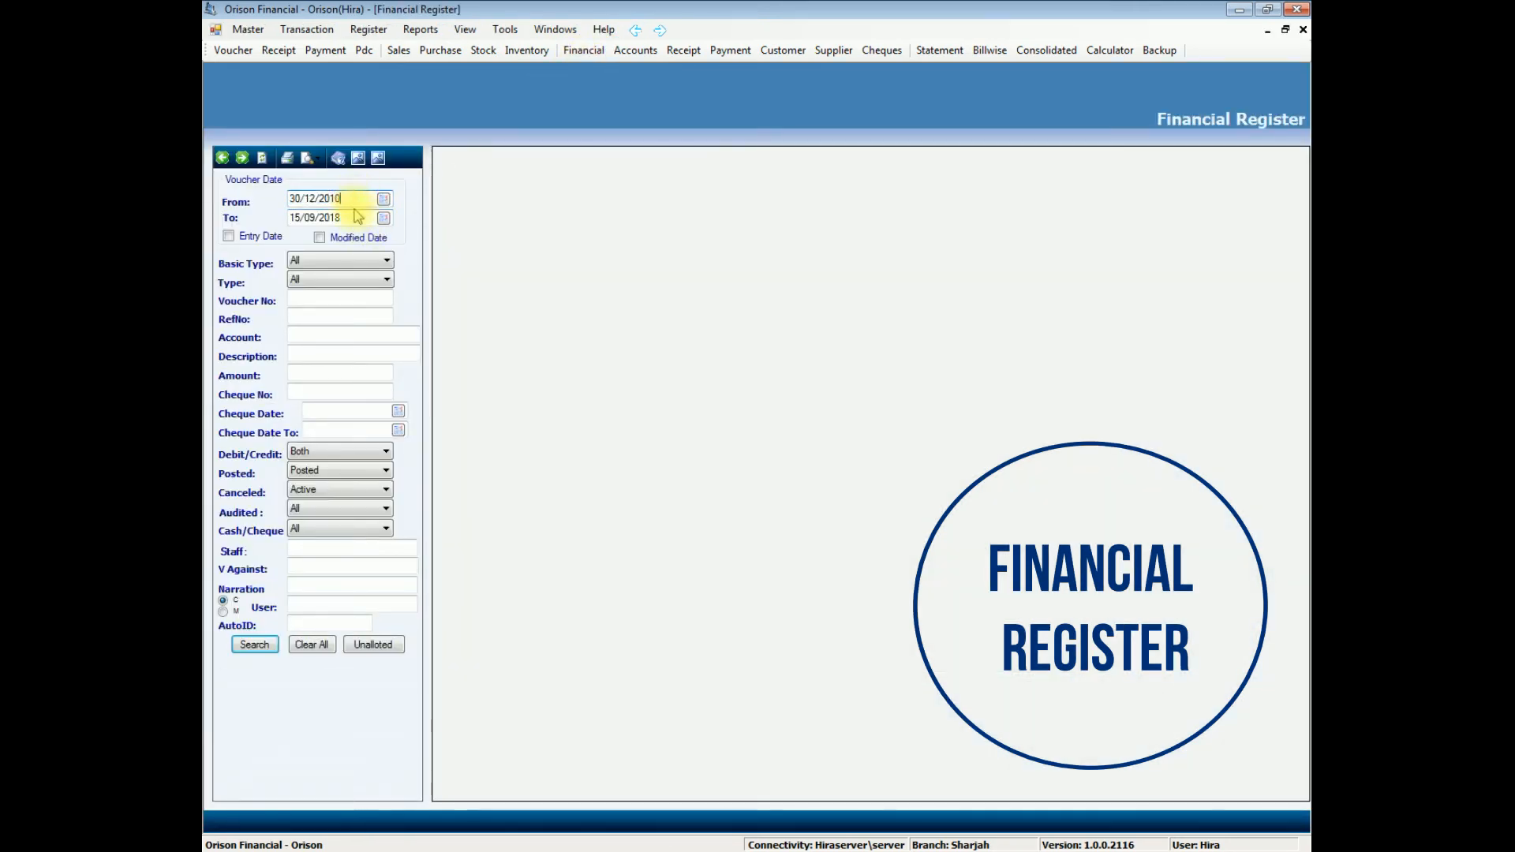
click(374, 263)
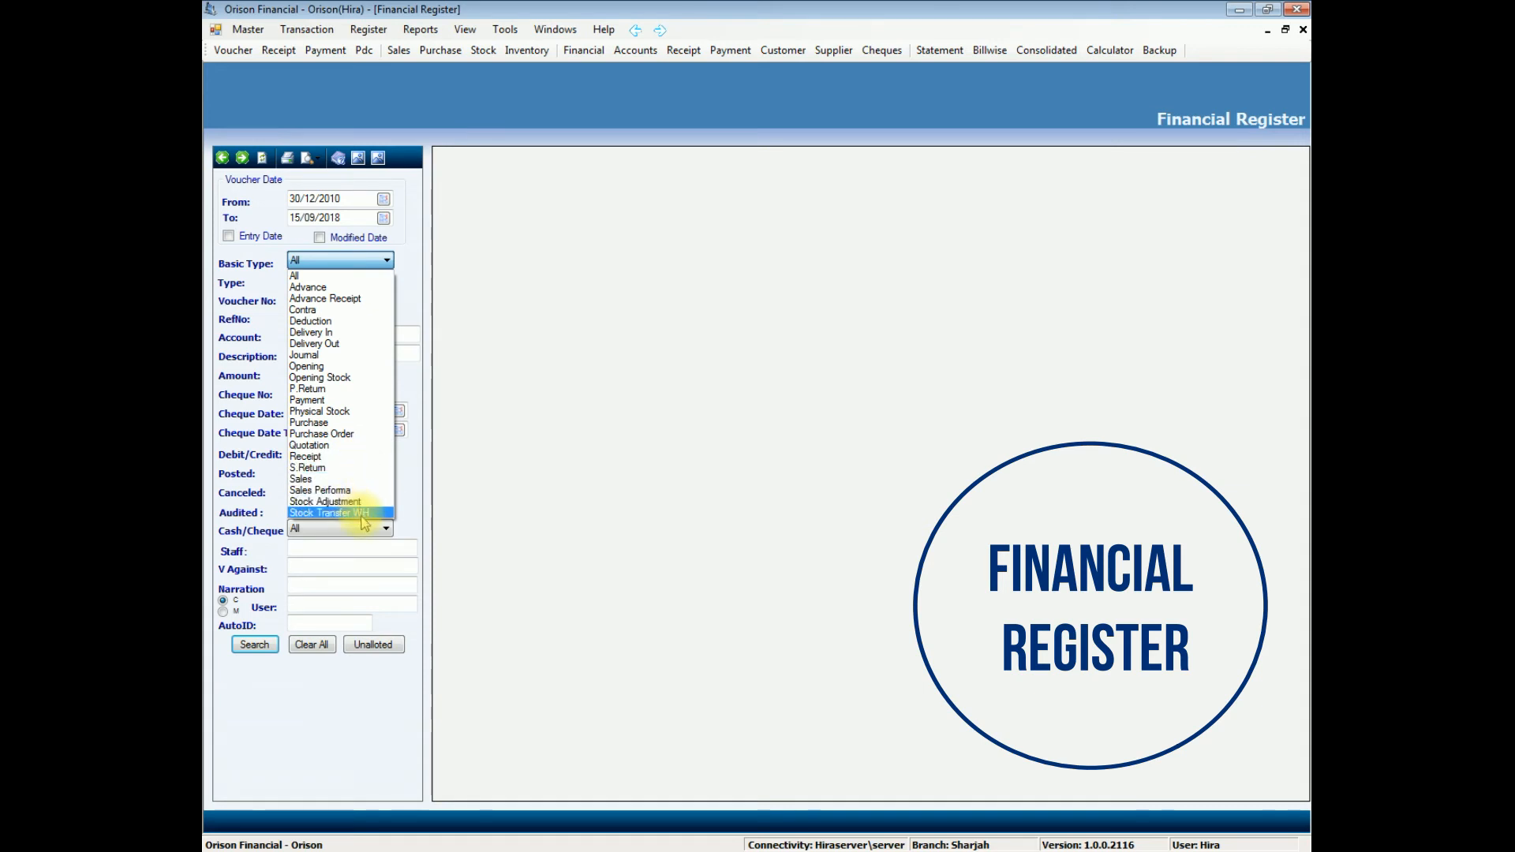
click(367, 356)
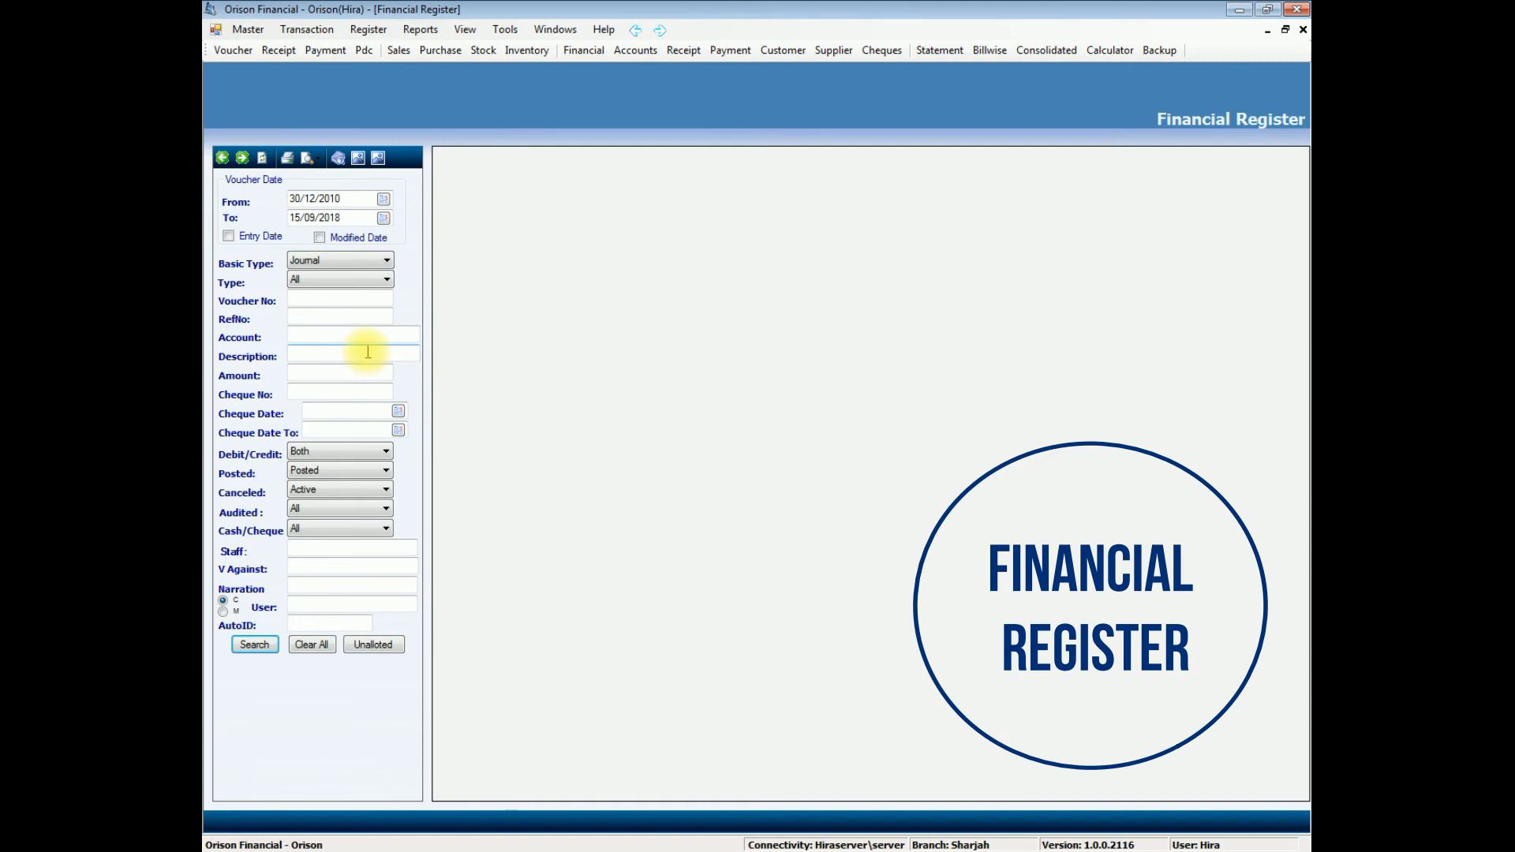
click(263, 646)
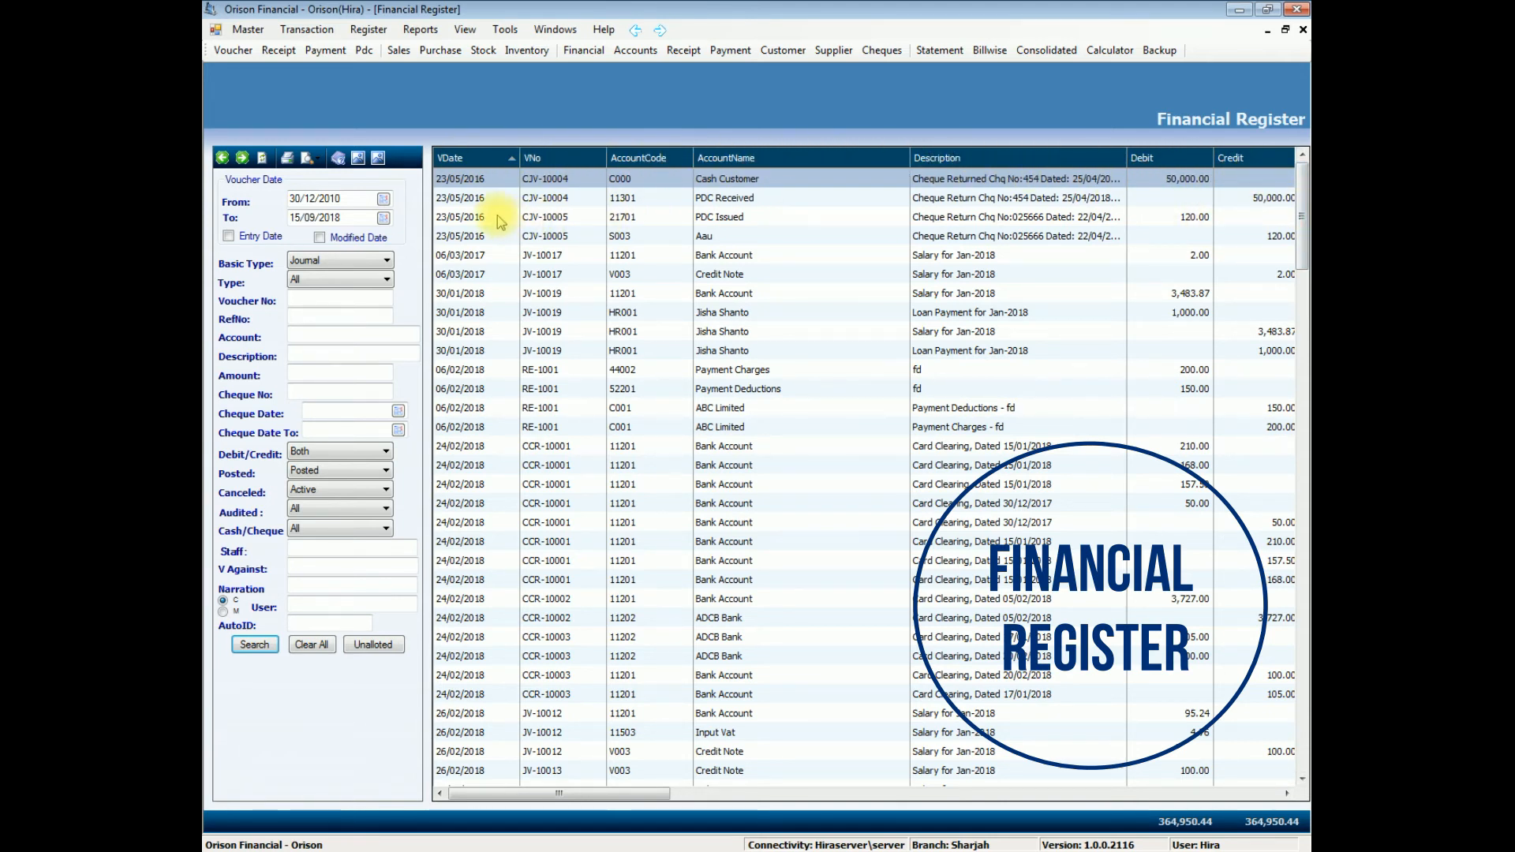
- Preview the Normal printable version of the journal register, and close the preview and the Financial Register
click(308, 158)
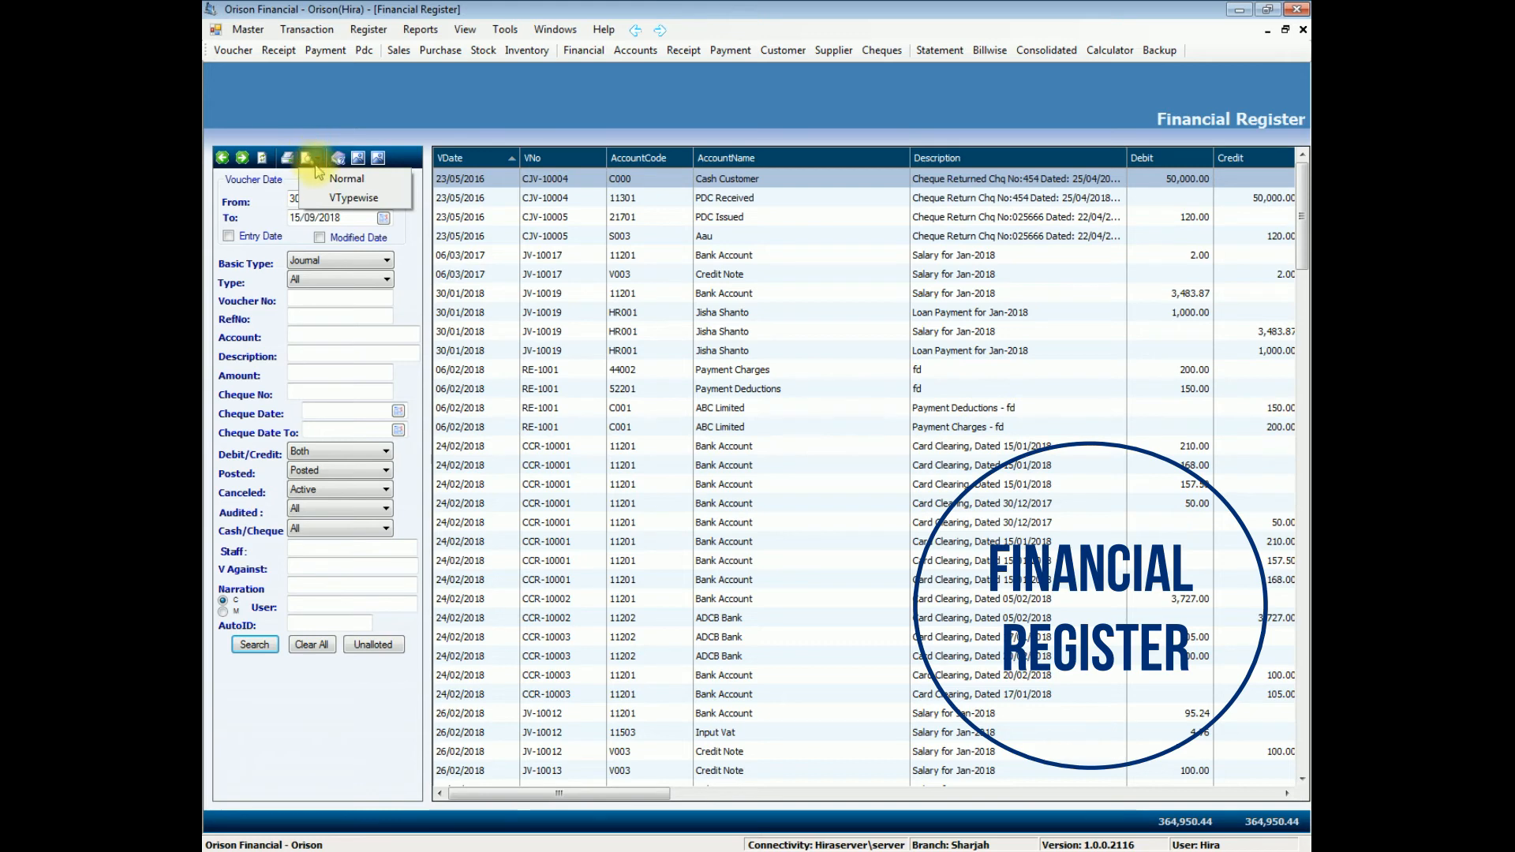
click(323, 181)
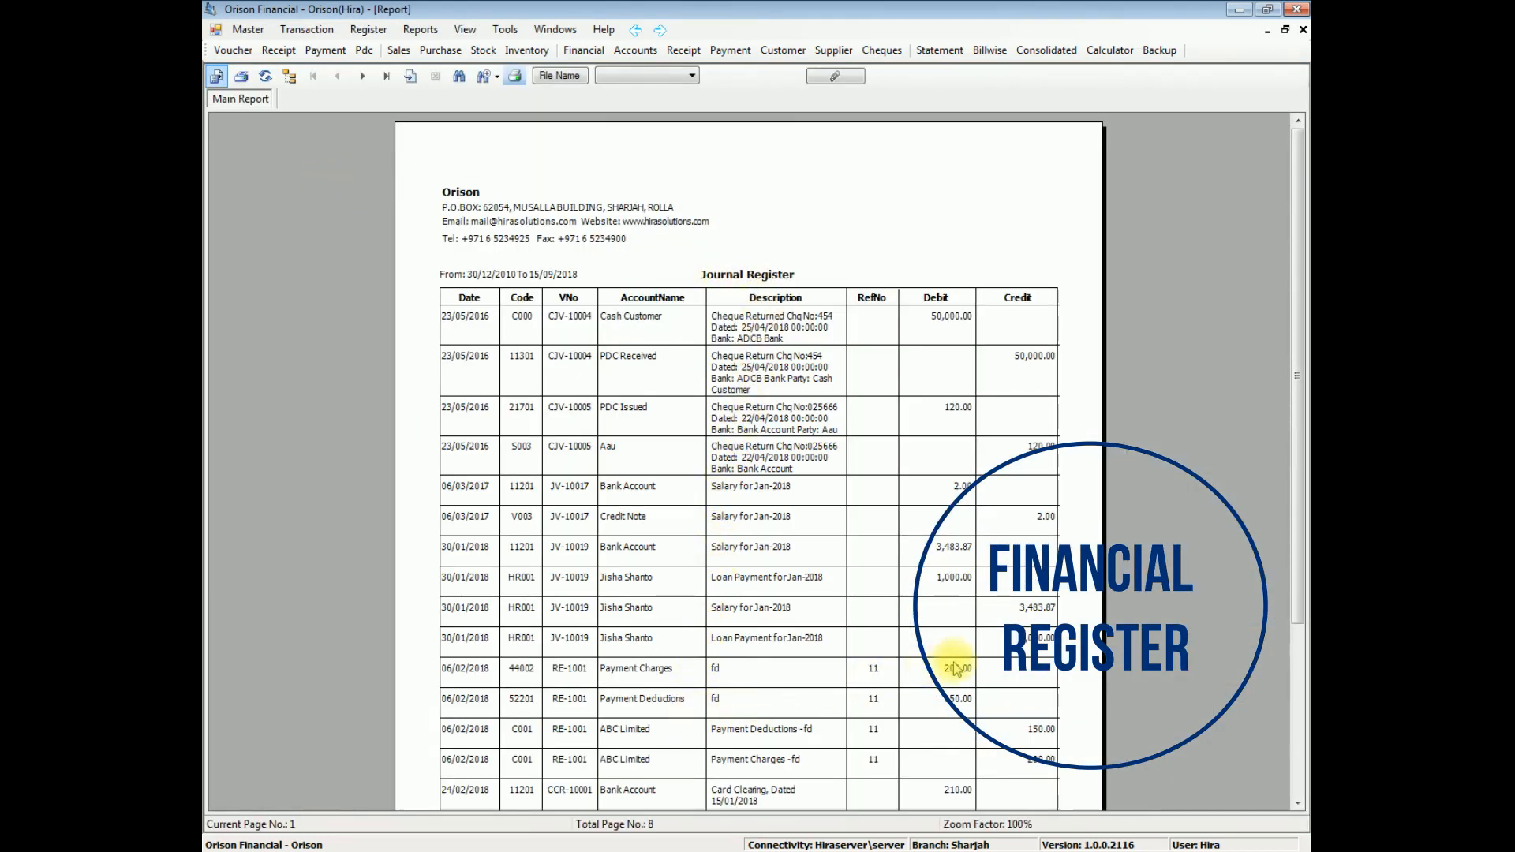
click(1302, 30)
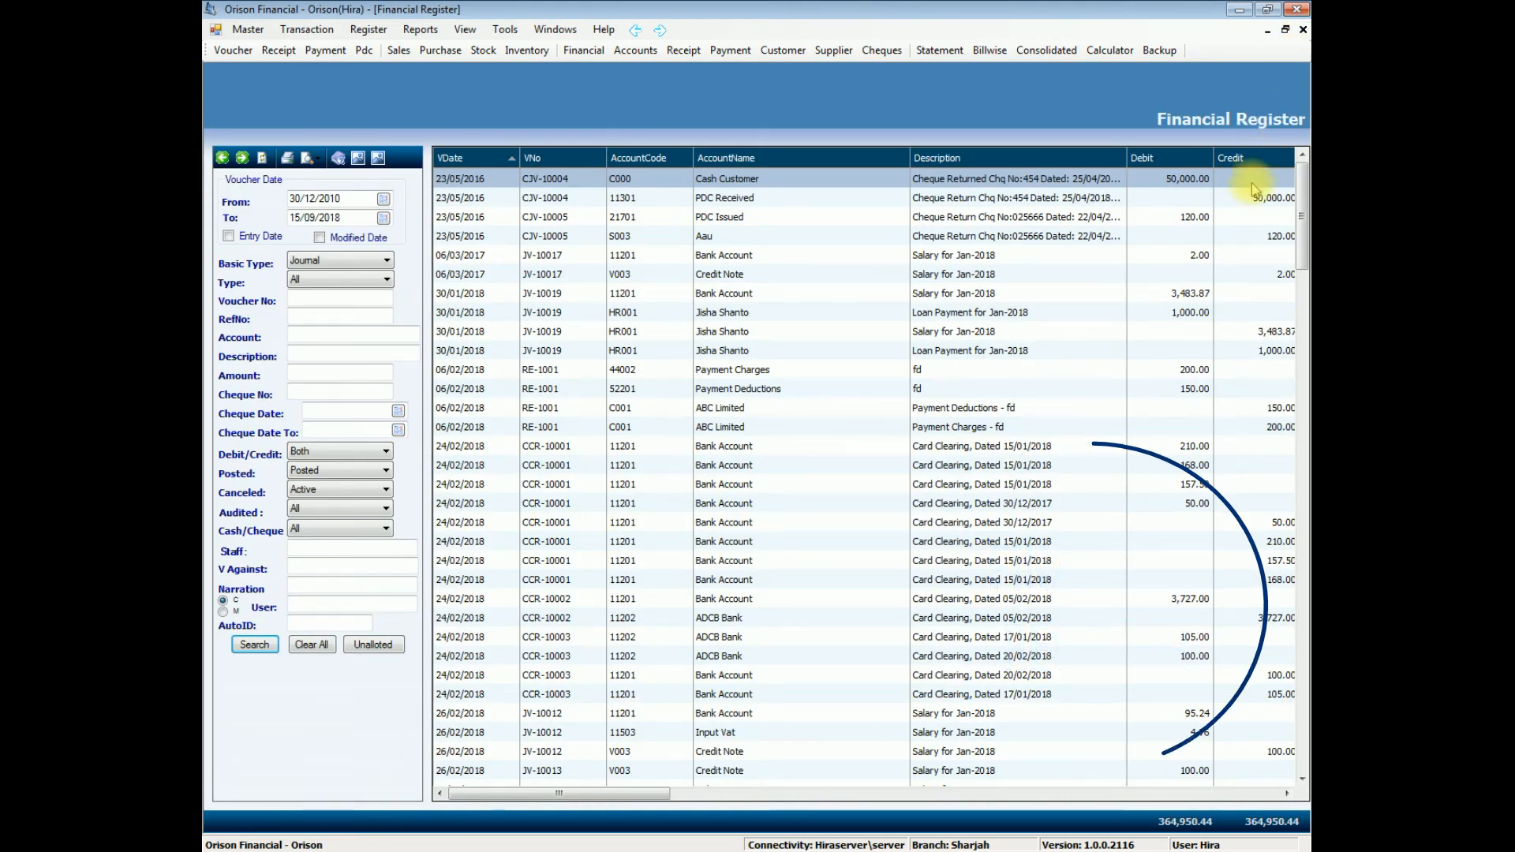
key(Escape)
- List all posted sales vouchers in the Sales Register, and preview the printable register before closing it
click(352, 30)
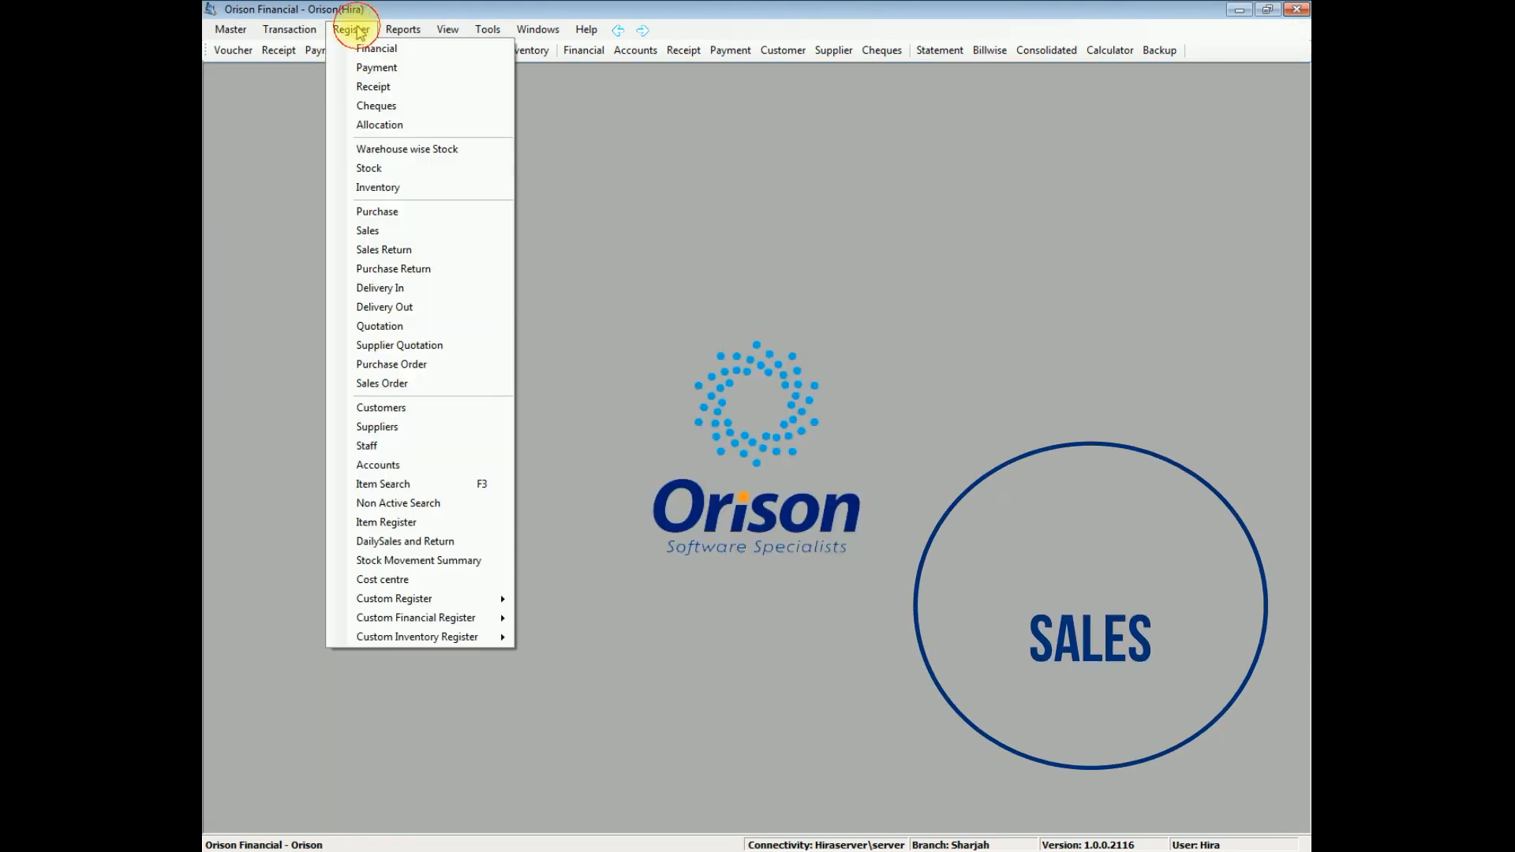
click(408, 232)
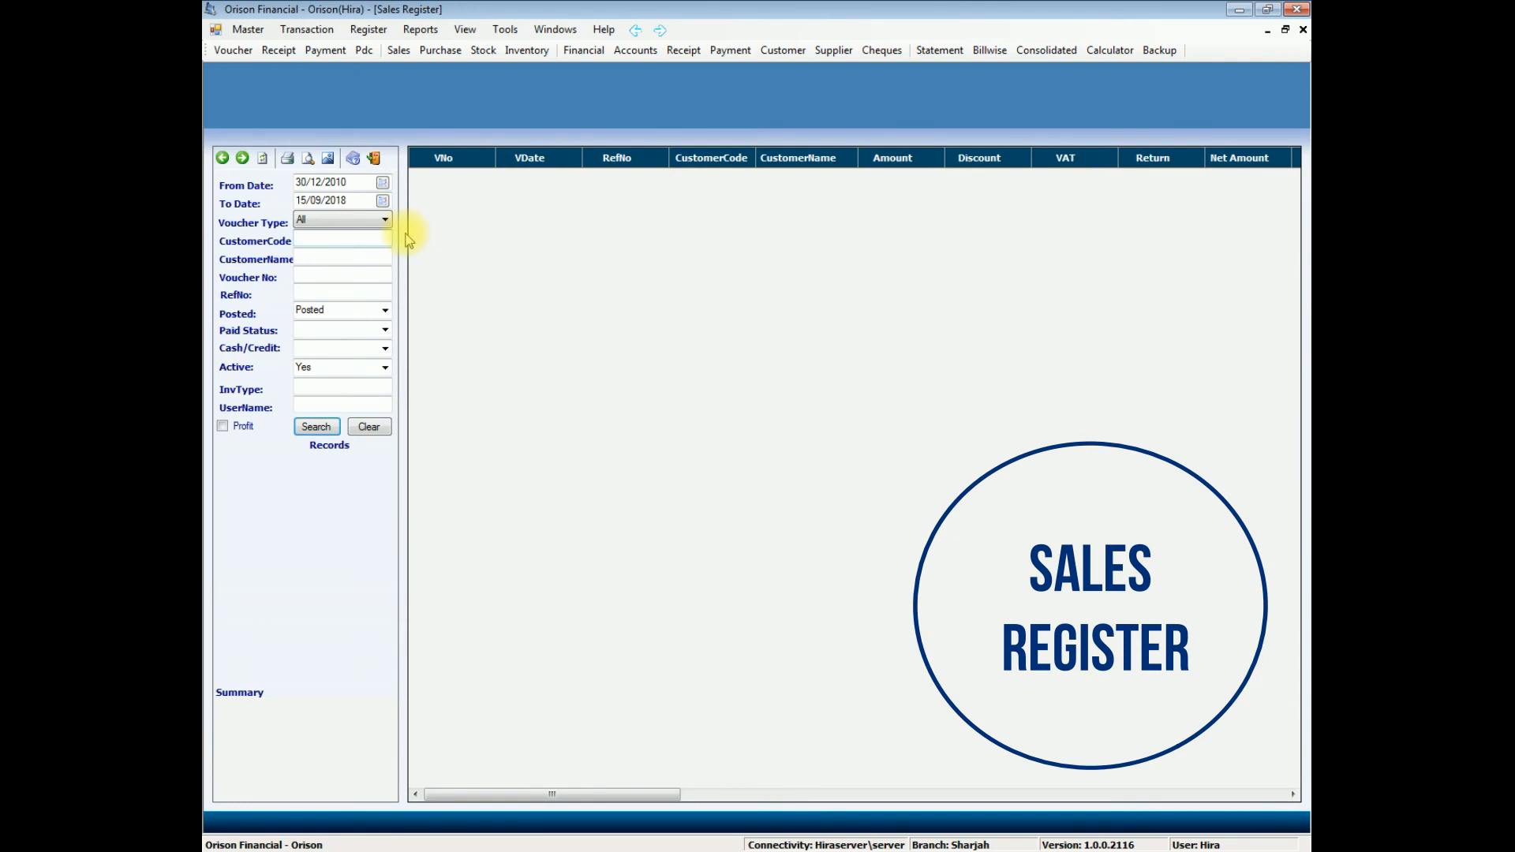
click(316, 426)
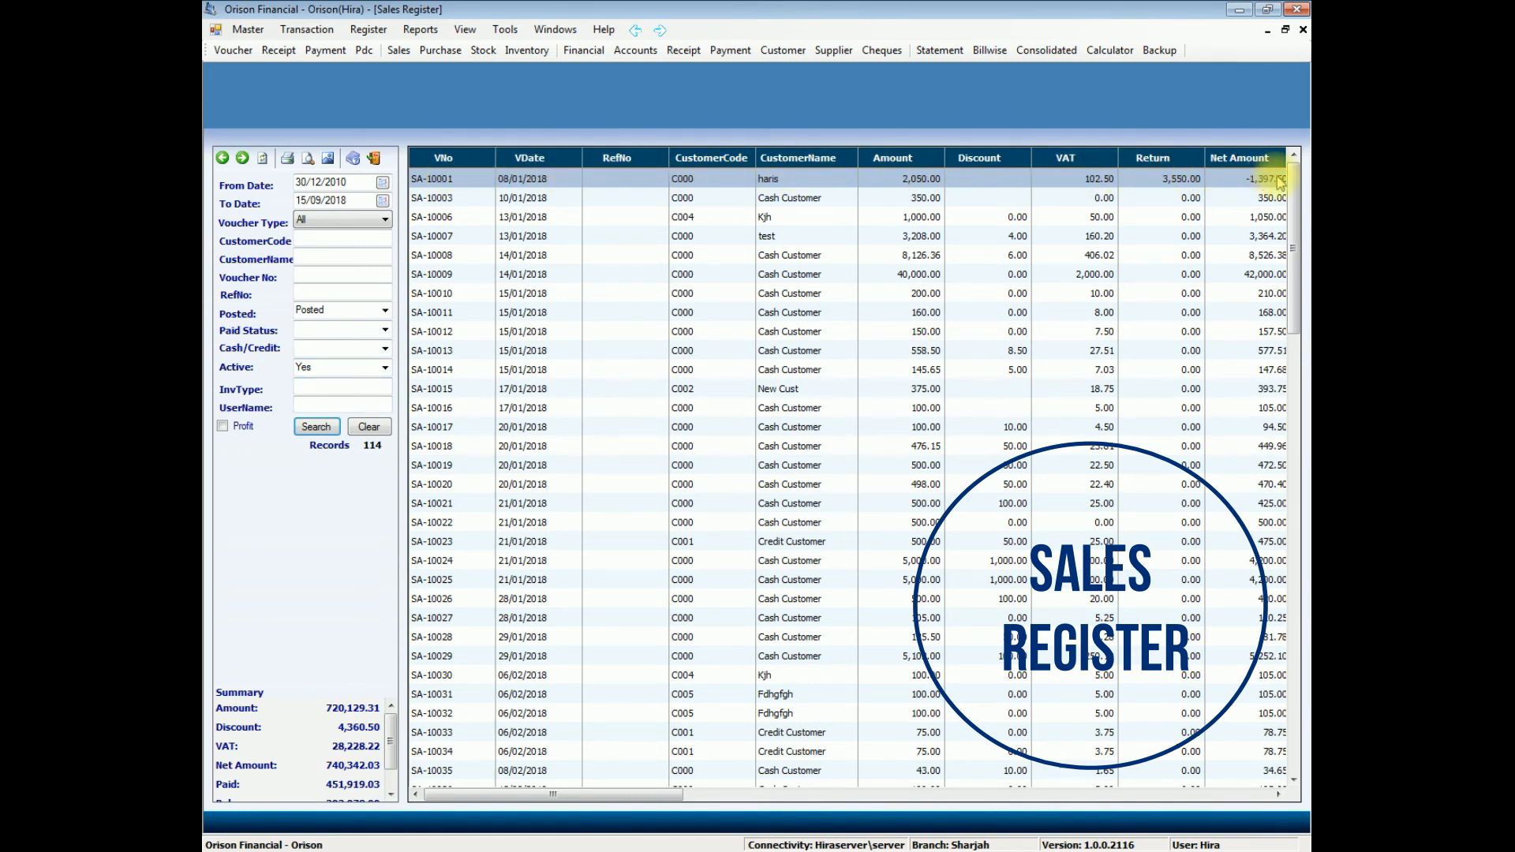
drag(638, 797, 575, 816)
click(308, 158)
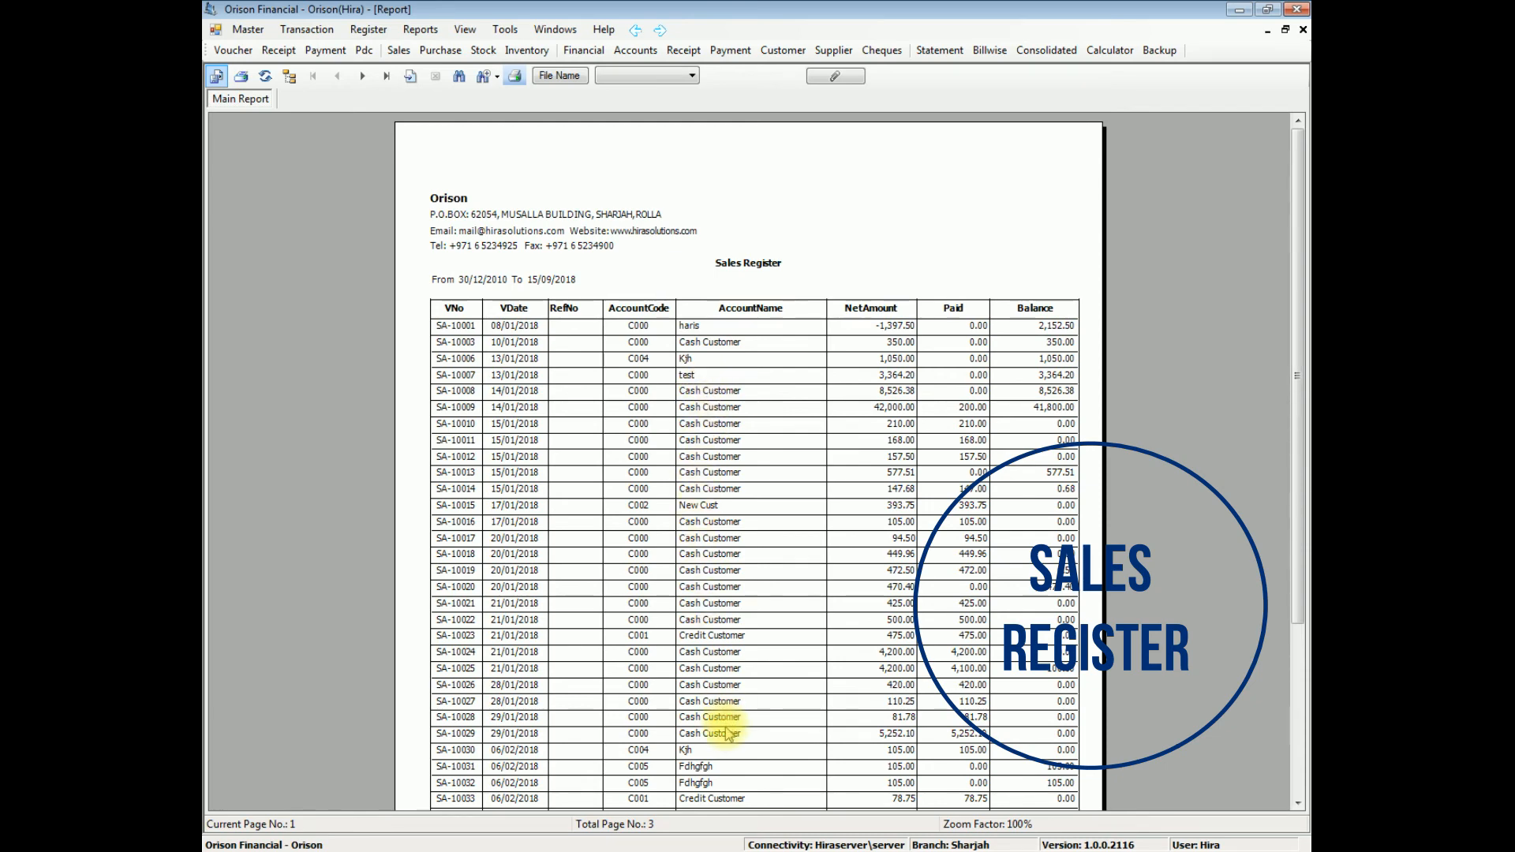
click(1302, 30)
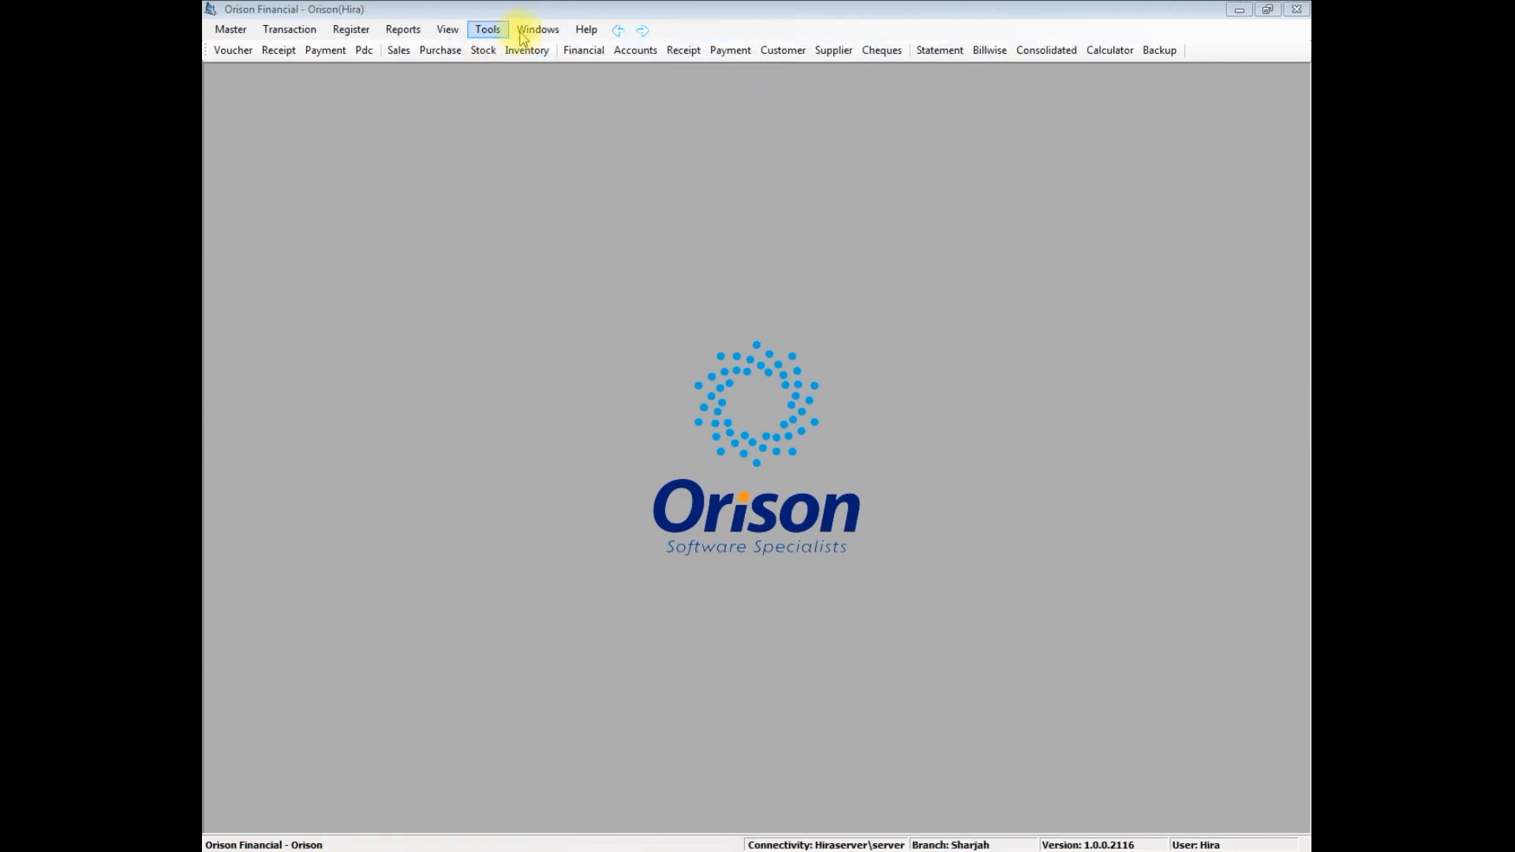
- Open the Help window listing the program's keyboard shortcuts
click(573, 33)
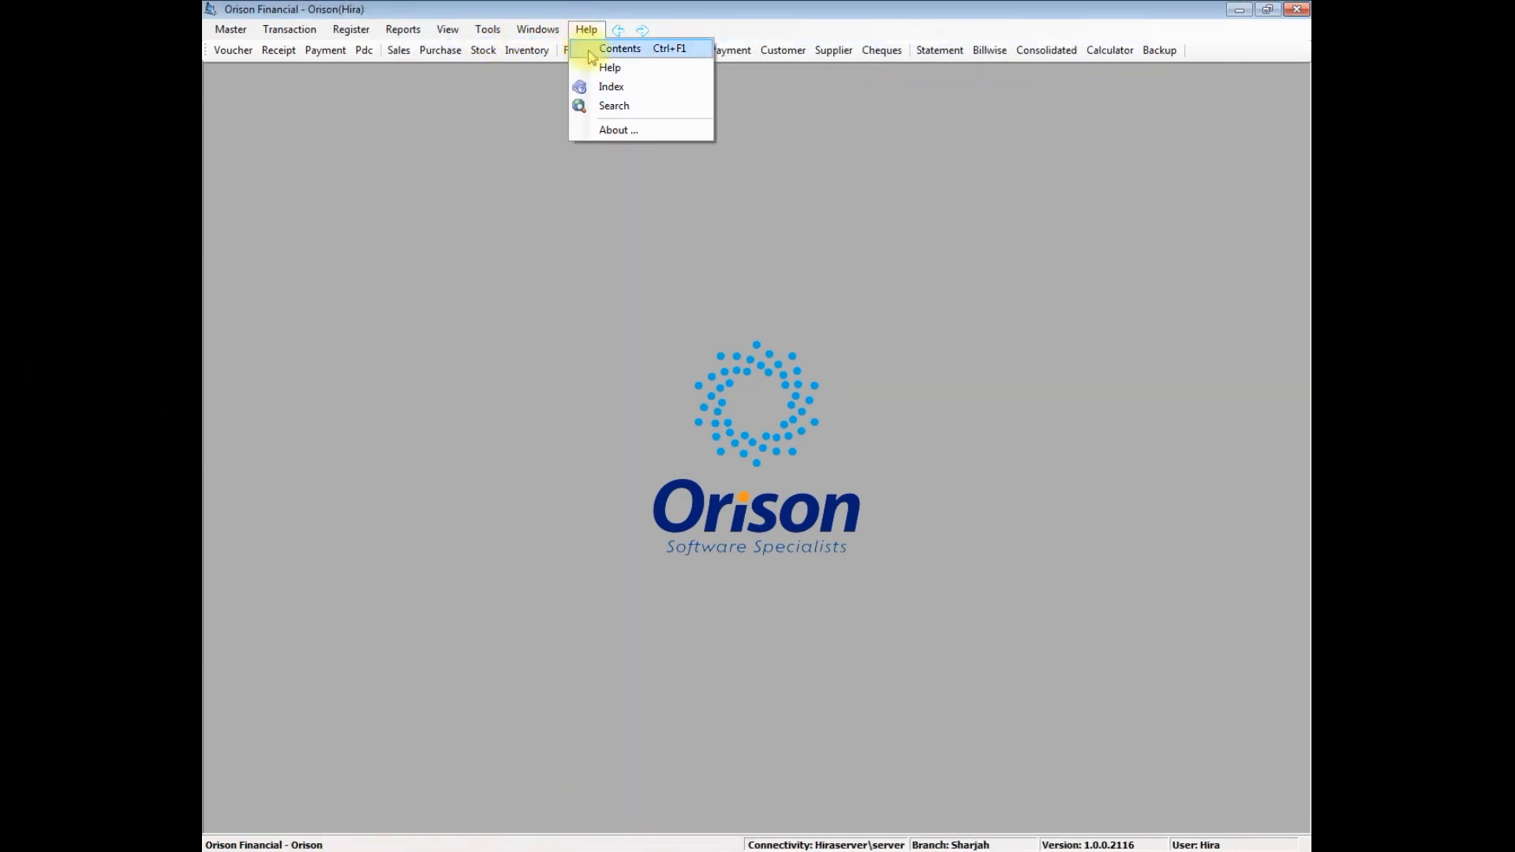
click(593, 67)
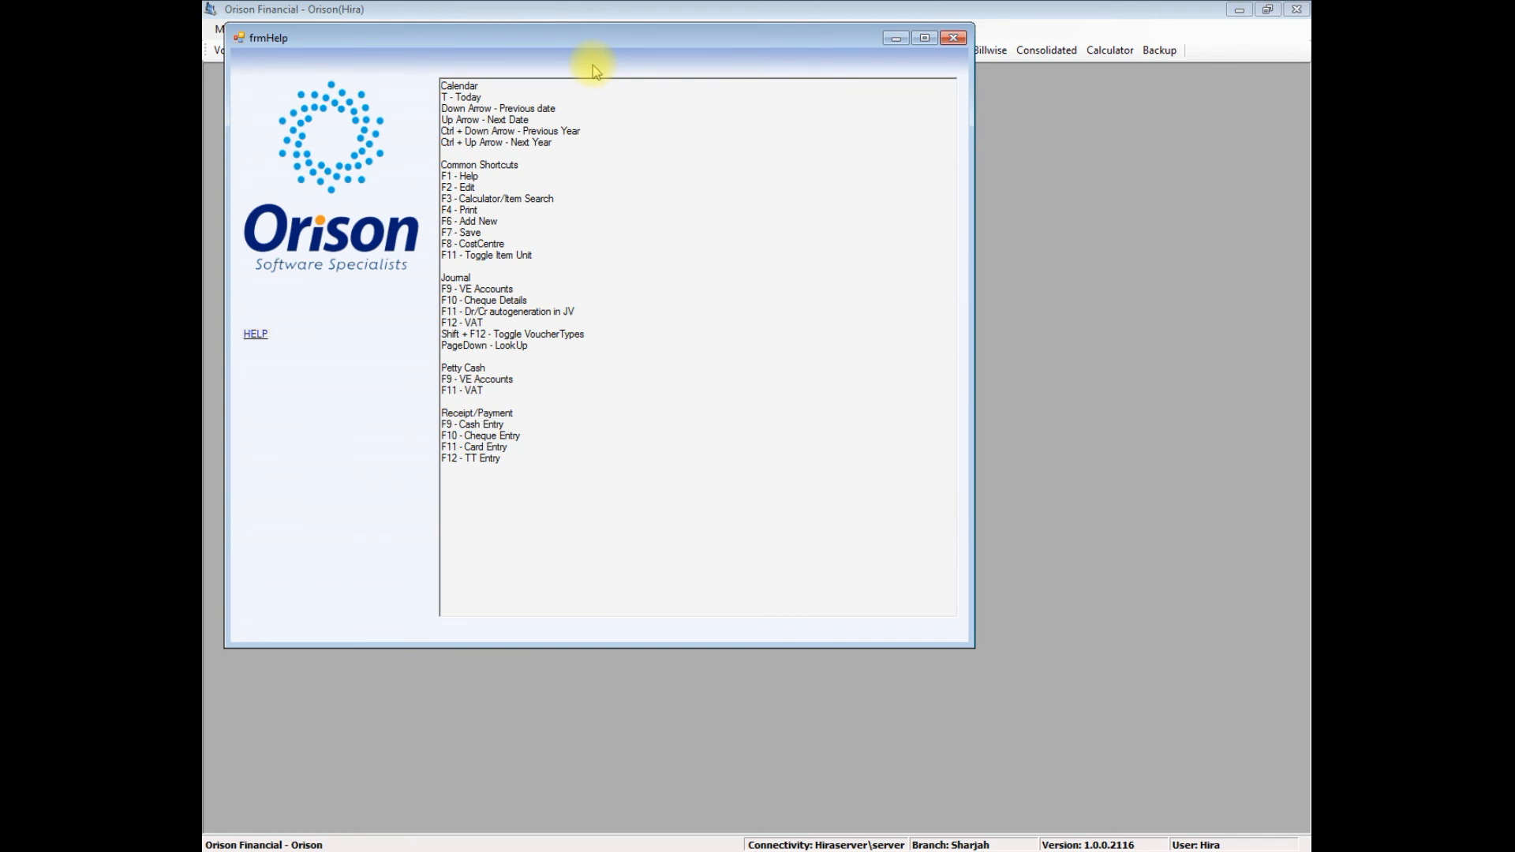